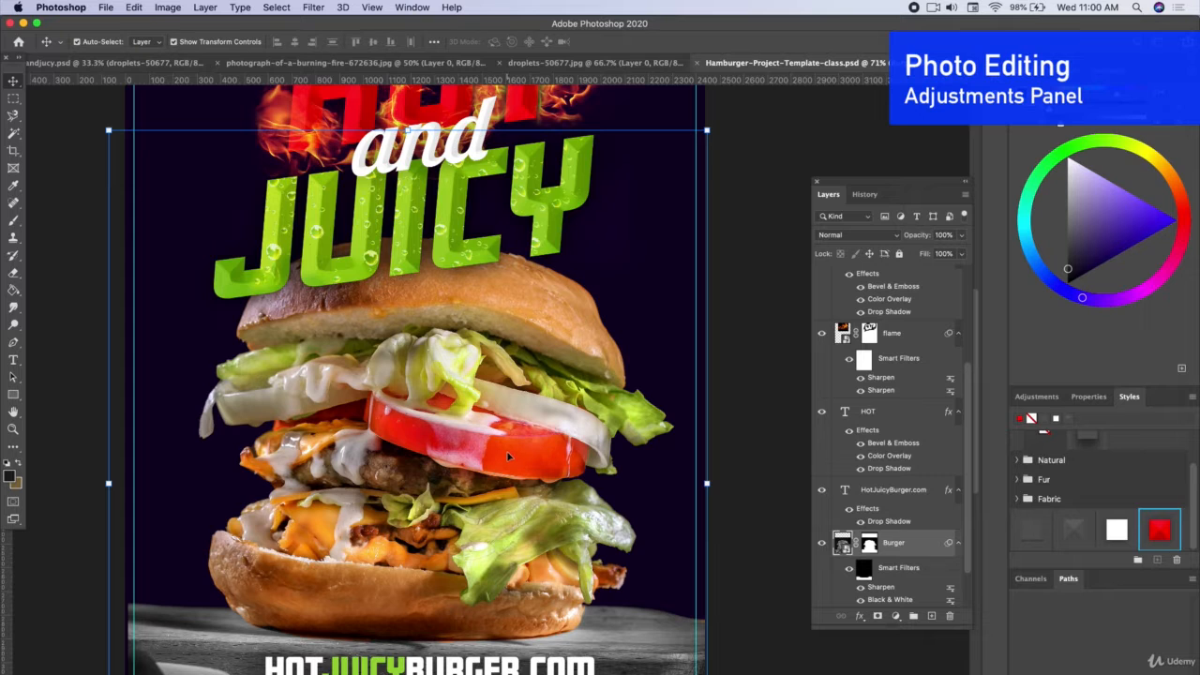
Show the Adjustments panel and detach it as a floating panel over the canvas next to the layer list
click(1036, 395)
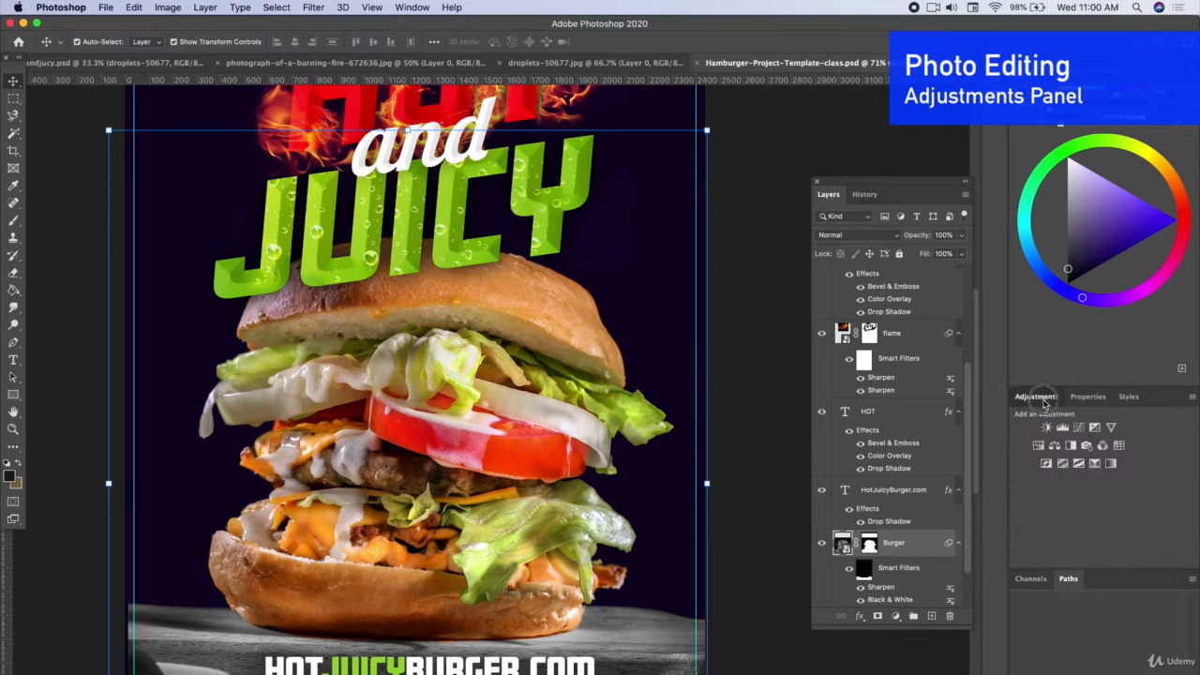
drag(1036, 395, 694, 308)
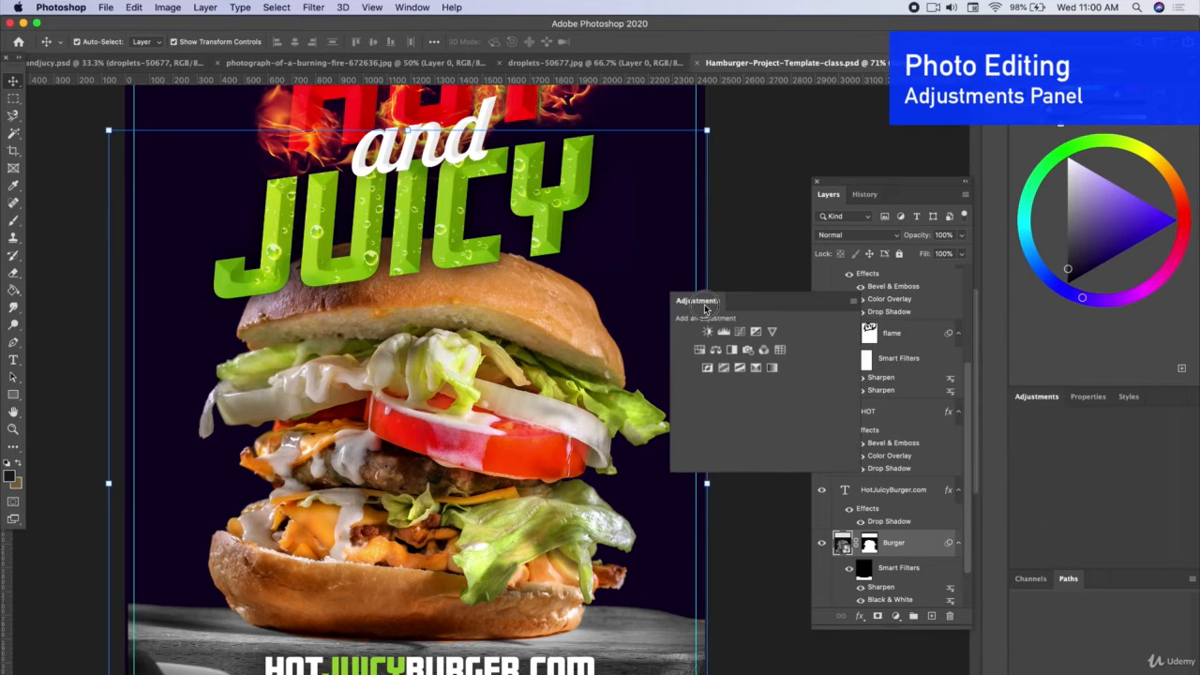
click(166, 6)
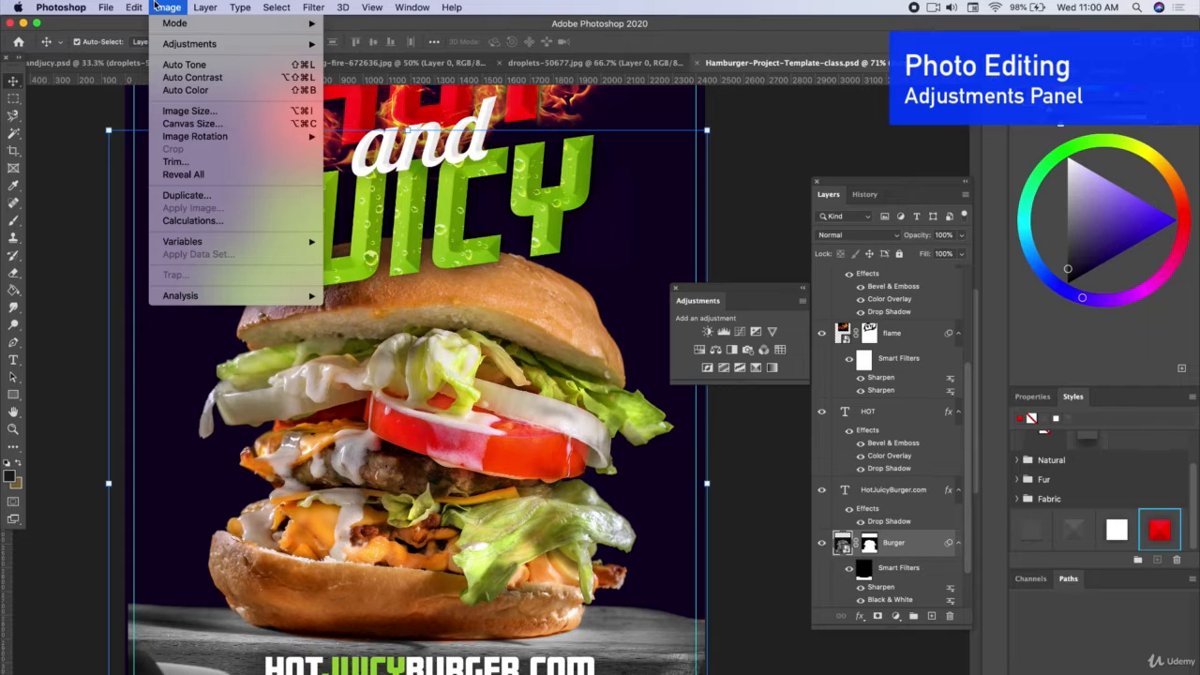
click(157, 6)
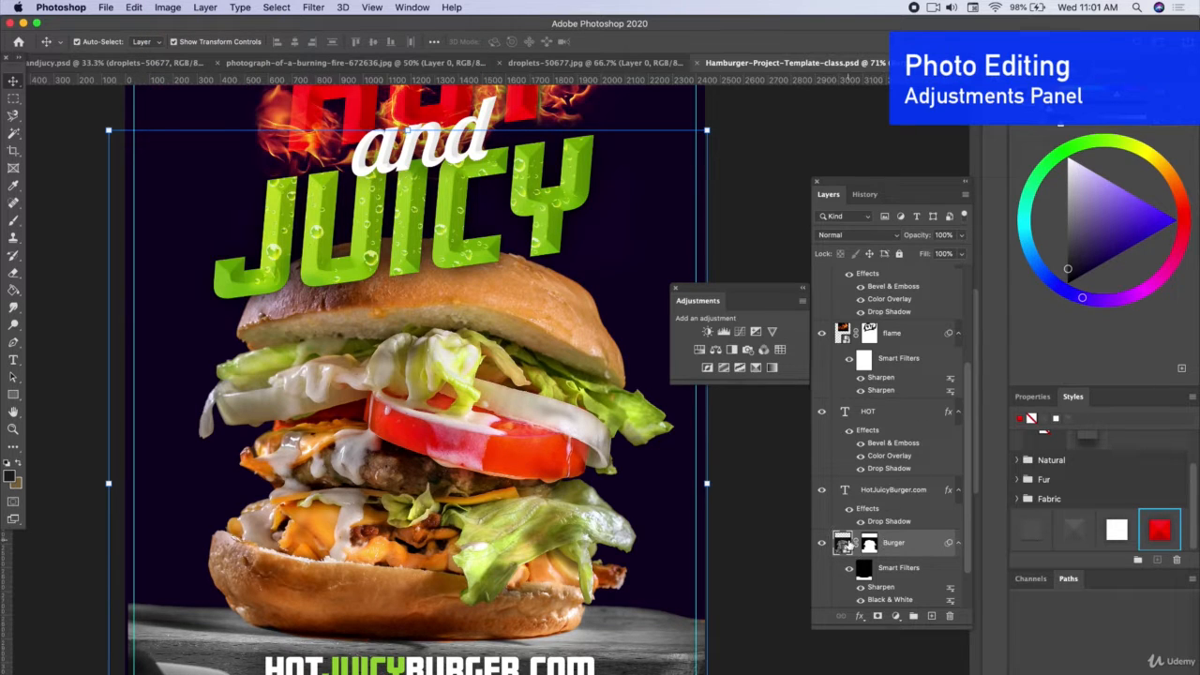
scroll(883, 511, down, 2)
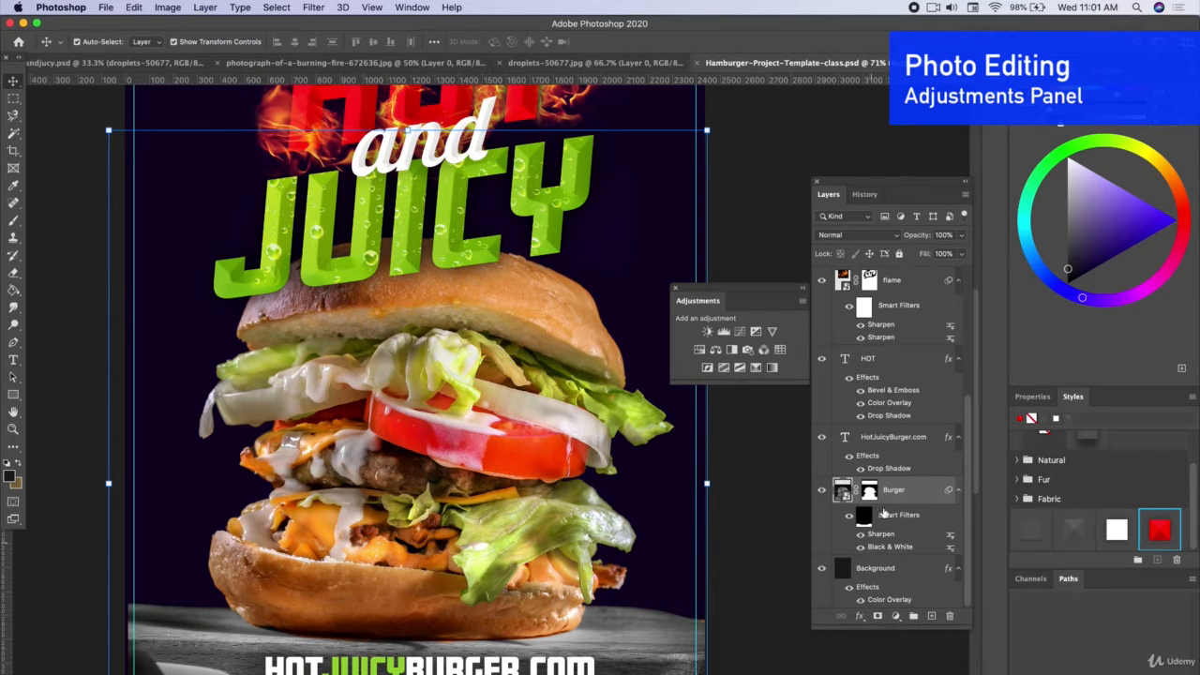
Add a single Brightness/Contrast adjustment layer directly above the Burger layer, undoing the extra duplicates
click(709, 333)
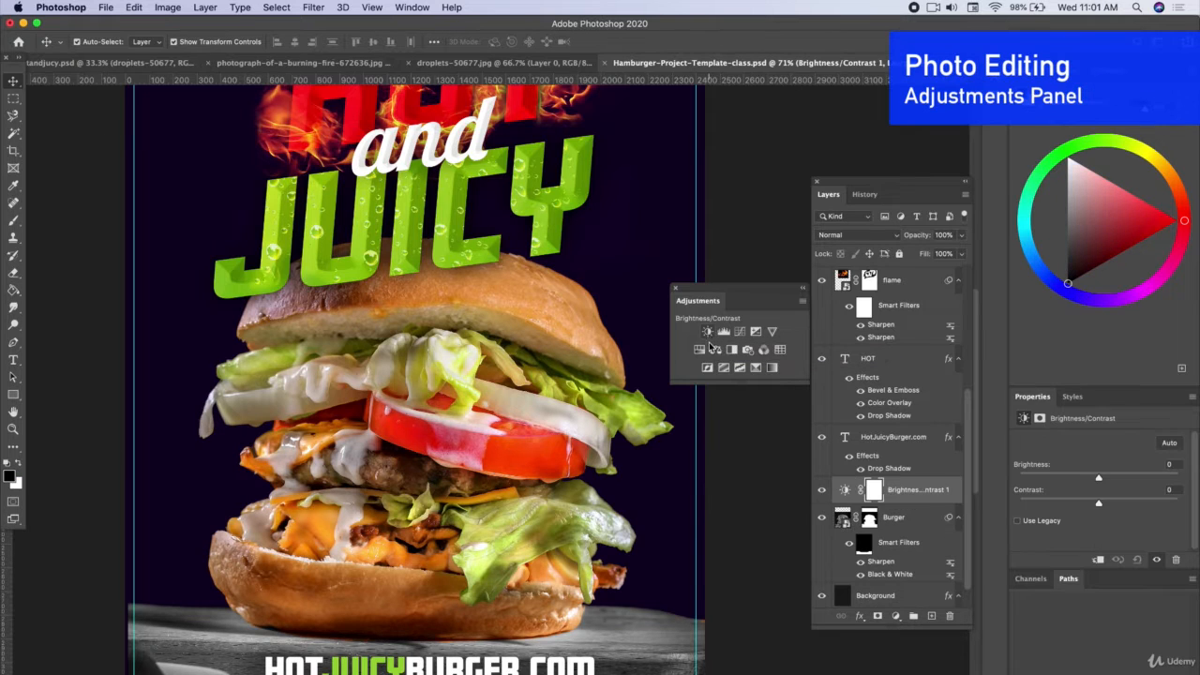
click(709, 333)
click(708, 334)
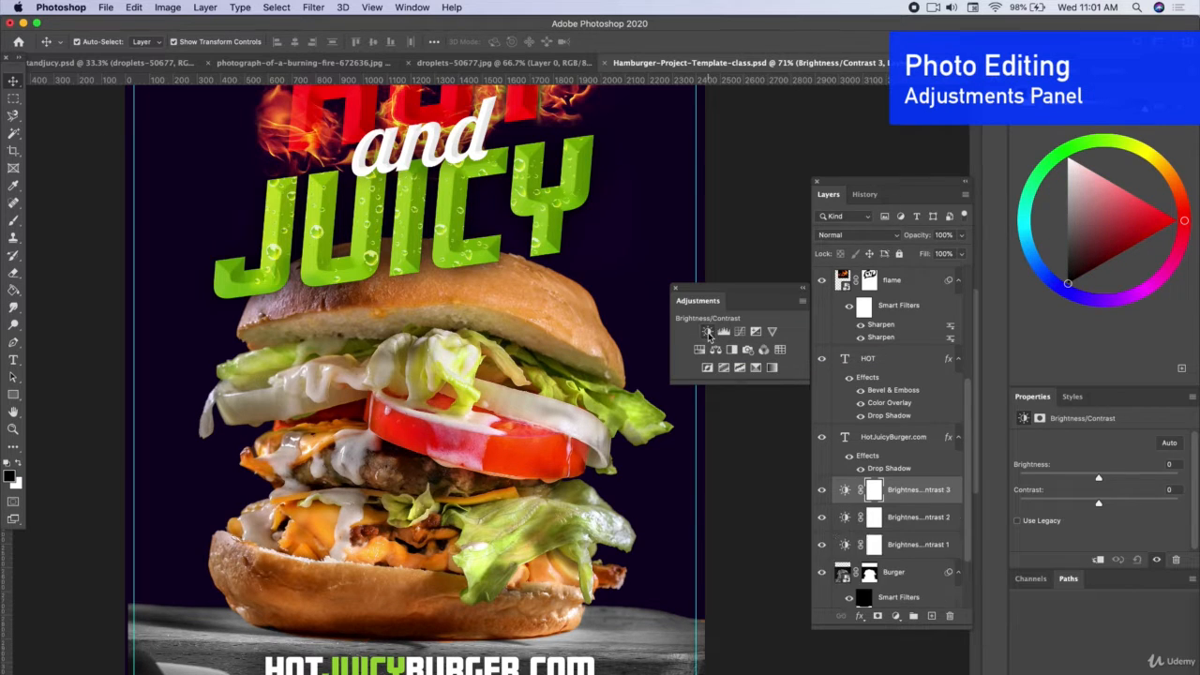
key(super+z)
key(super+z)
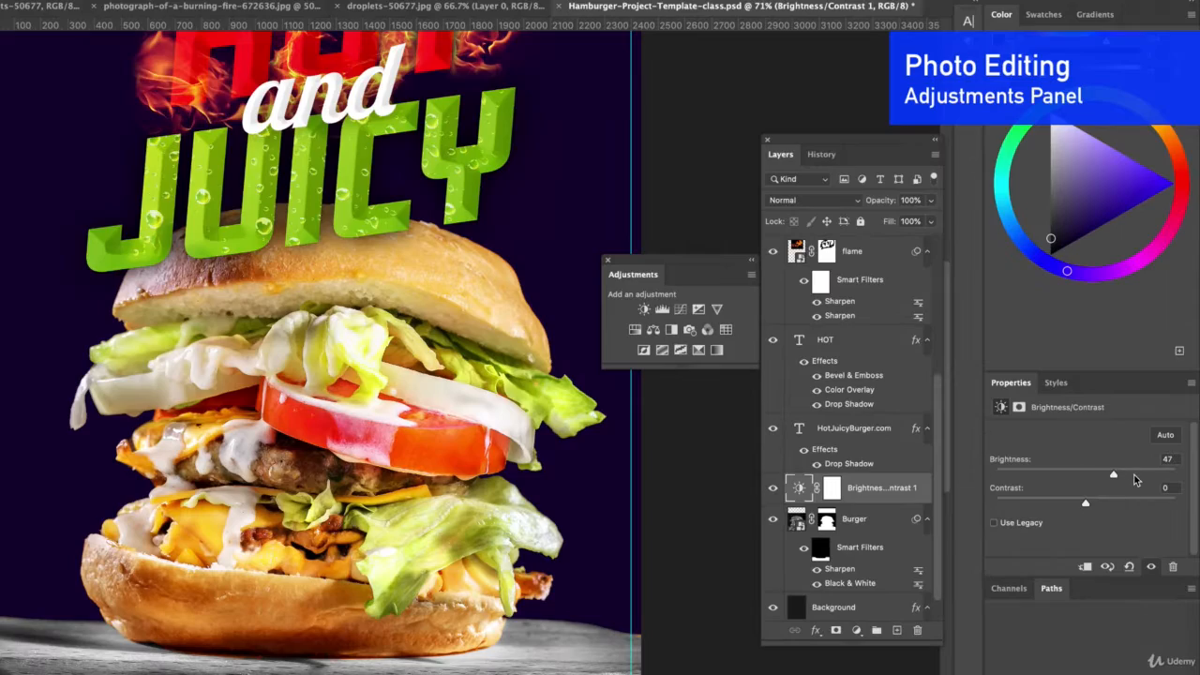
Set the Brightness/Contrast adjustment's brightness to 1 and raise its contrast moderately
click(1088, 476)
click(1100, 503)
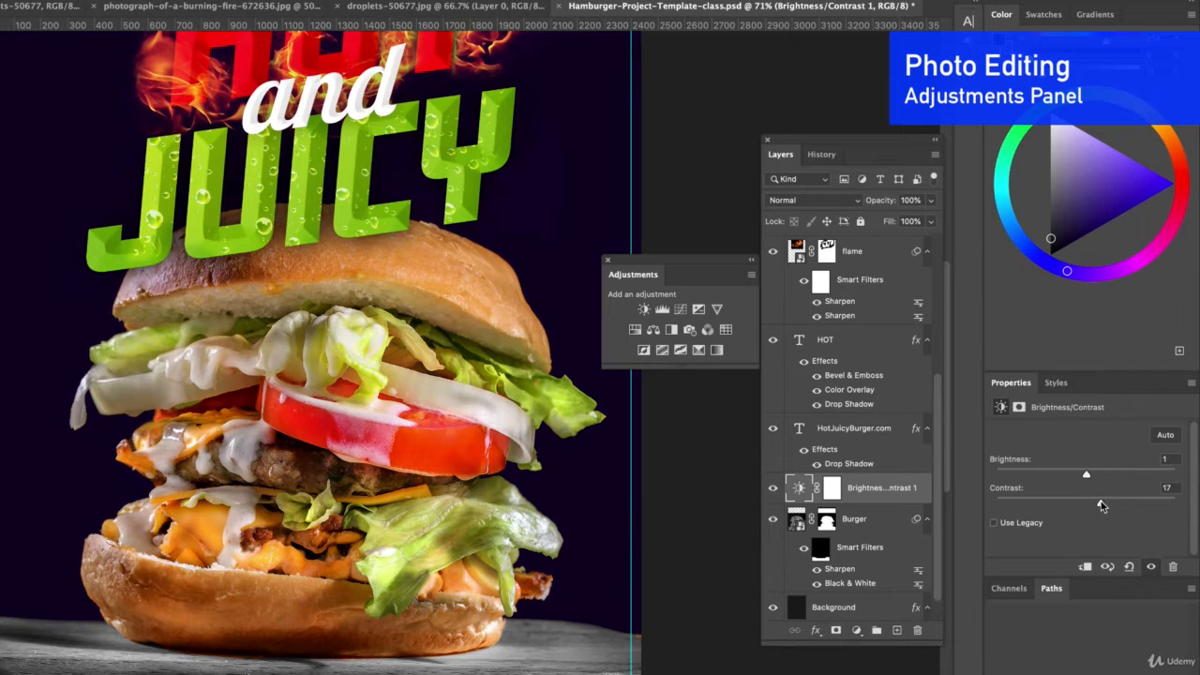
drag(1101, 502, 1108, 504)
Add a Curves adjustment layer above Brightness/Contrast, anchor a point in the shadows and lift the highlights slightly
click(680, 310)
scroll(1101, 525, down, 3)
drag(1082, 507, 1064, 525)
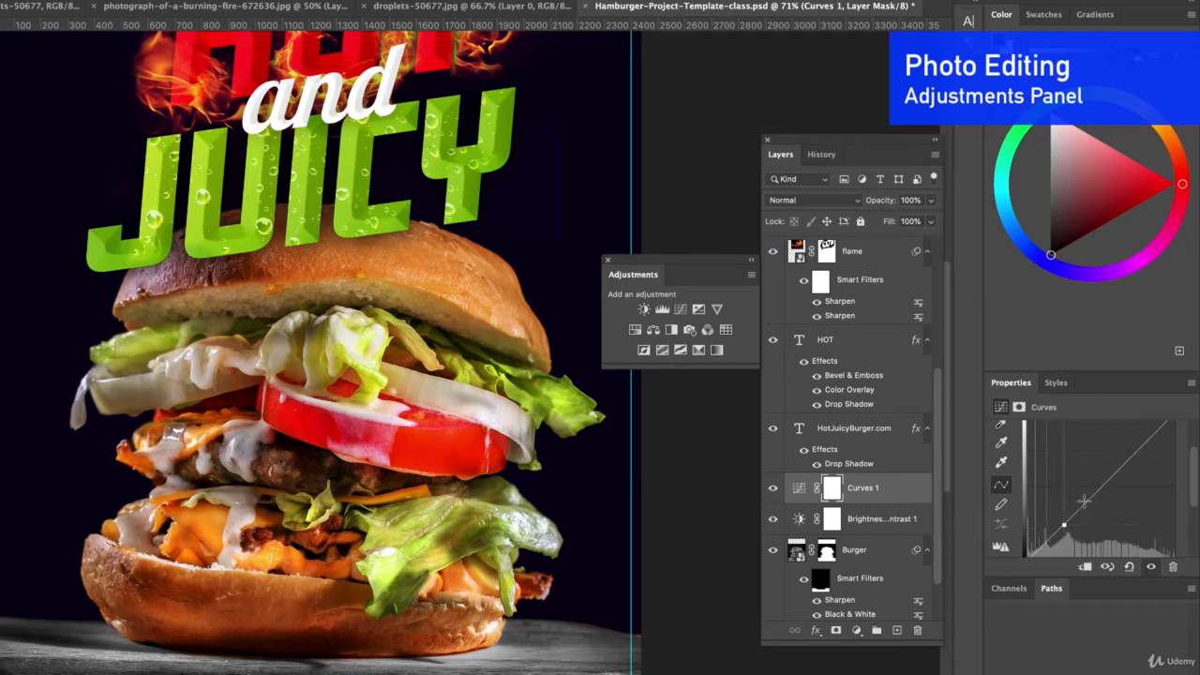
drag(1129, 459, 1129, 453)
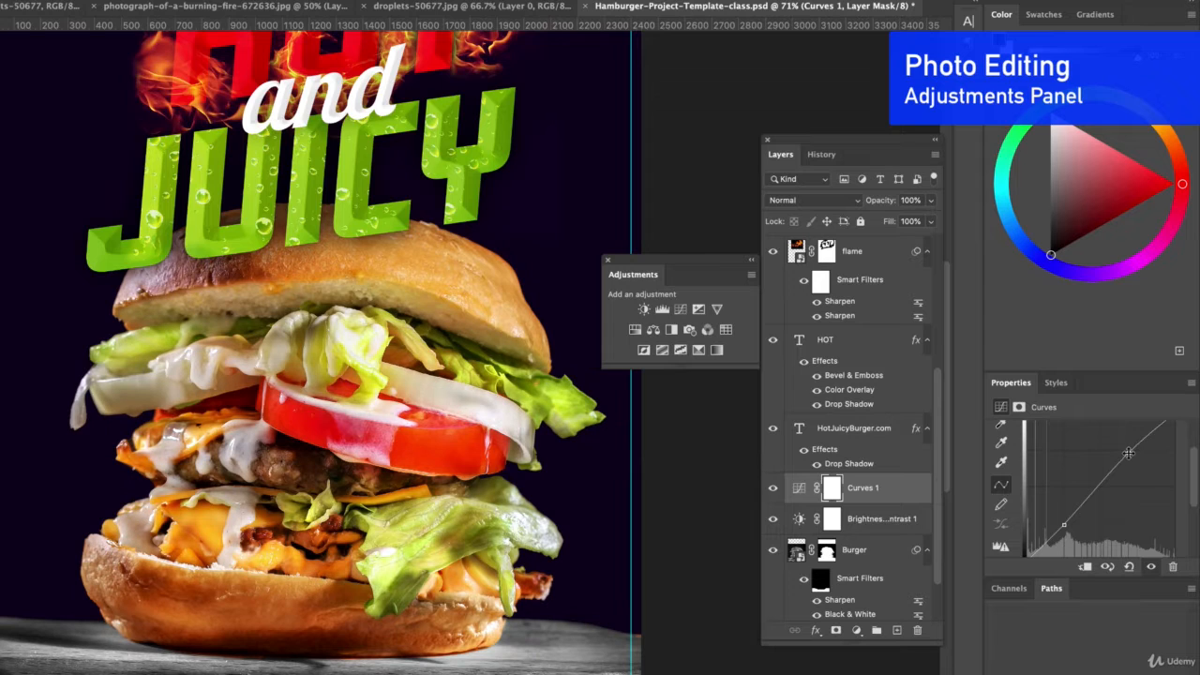
scroll(1131, 514, down, 1)
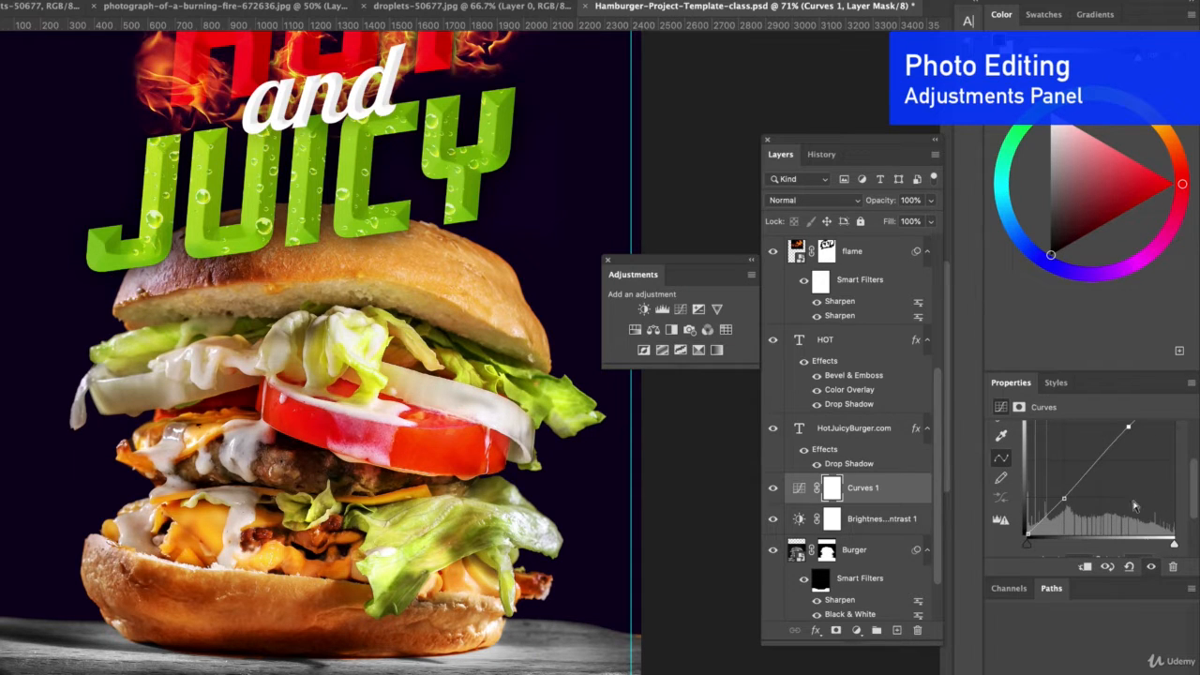
scroll(1134, 506, up, 2)
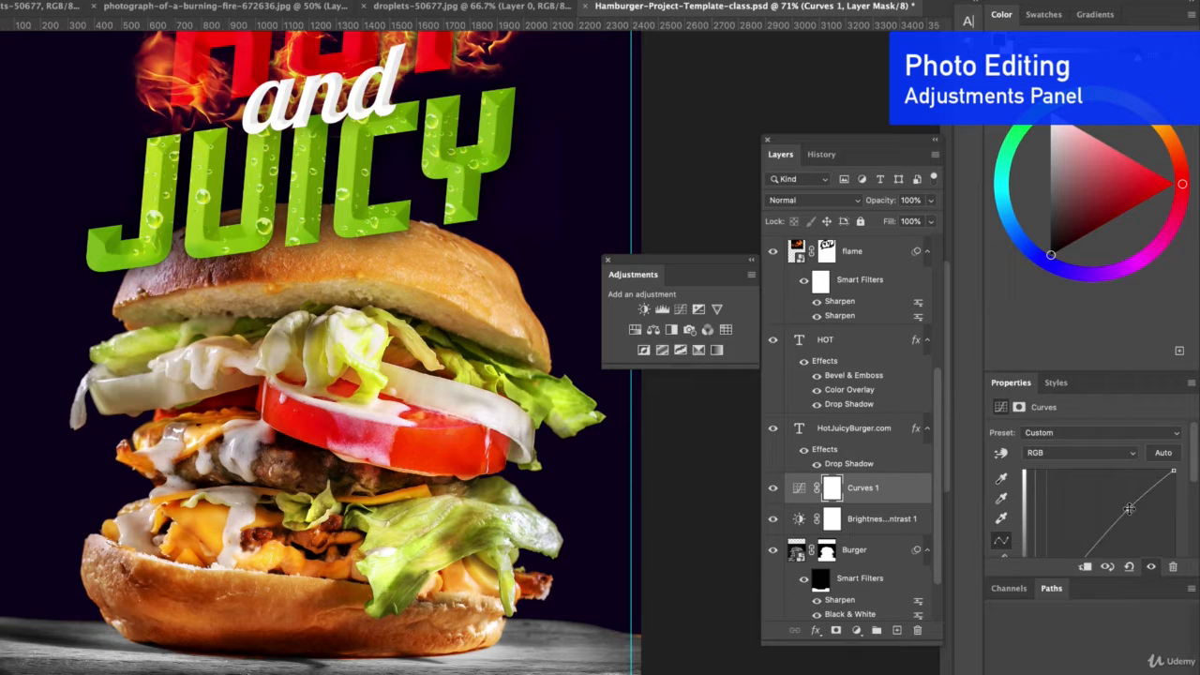
scroll(1130, 508, down, 2)
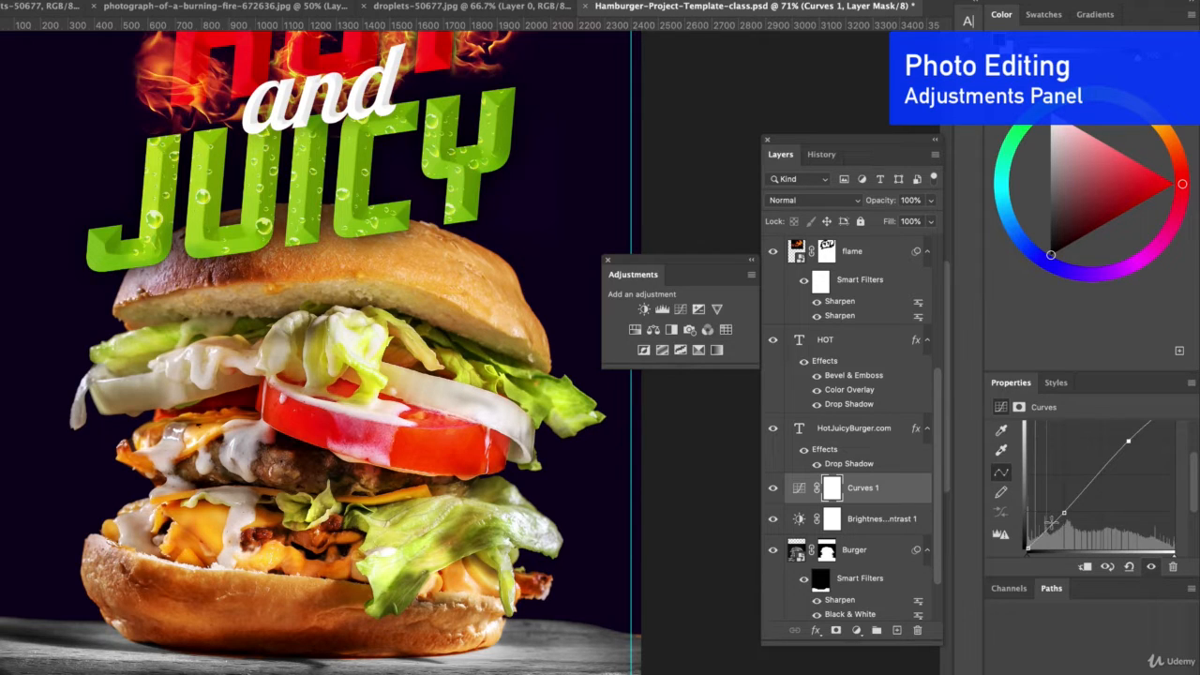
scroll(1051, 521, up, 3)
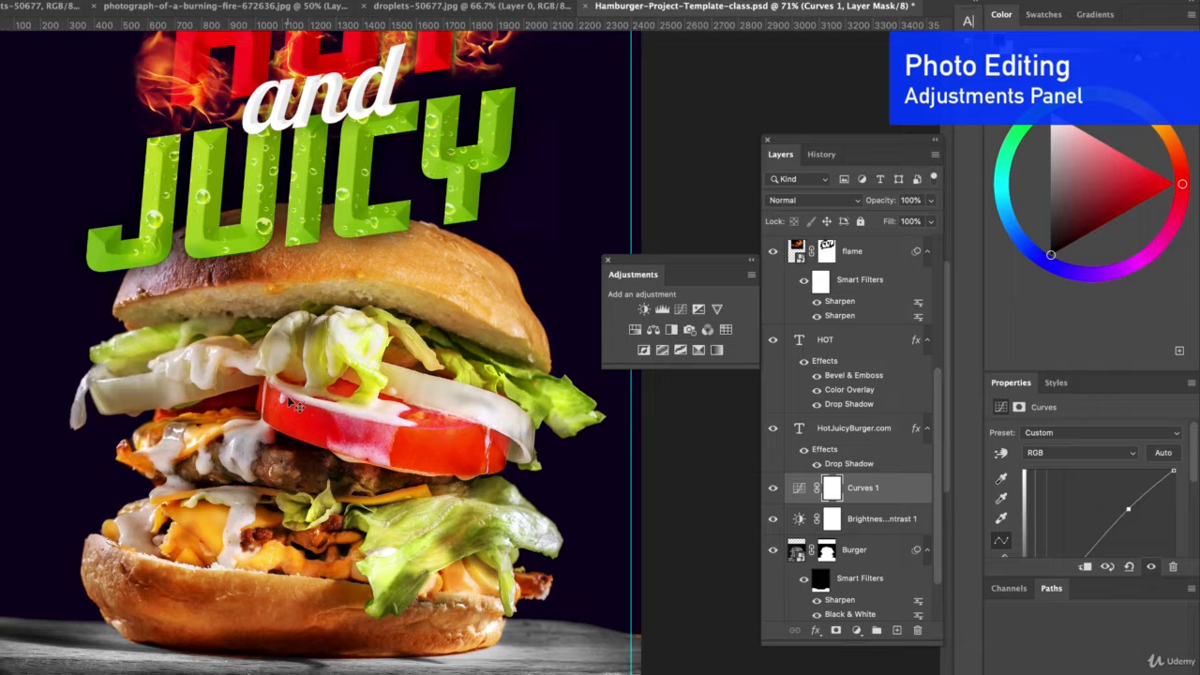
Add a Hue/Saturation adjustment layer above Curves, with saturation at +7 and the hue shifted slightly in the positive direction
click(636, 331)
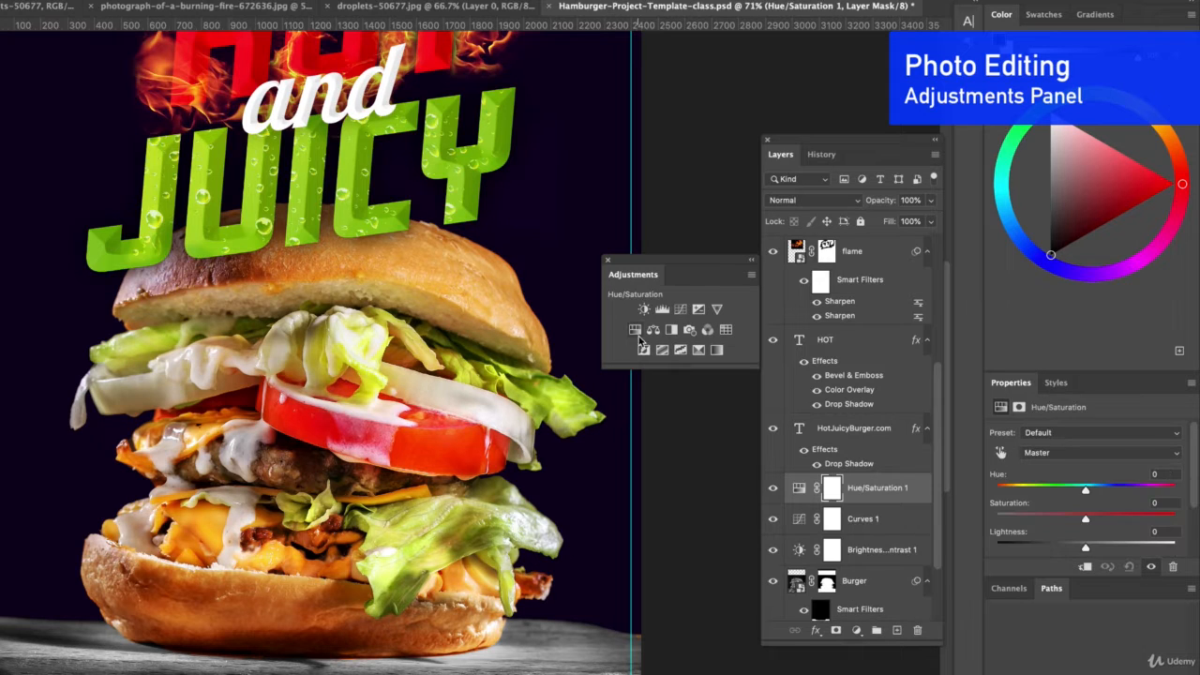
click(1106, 522)
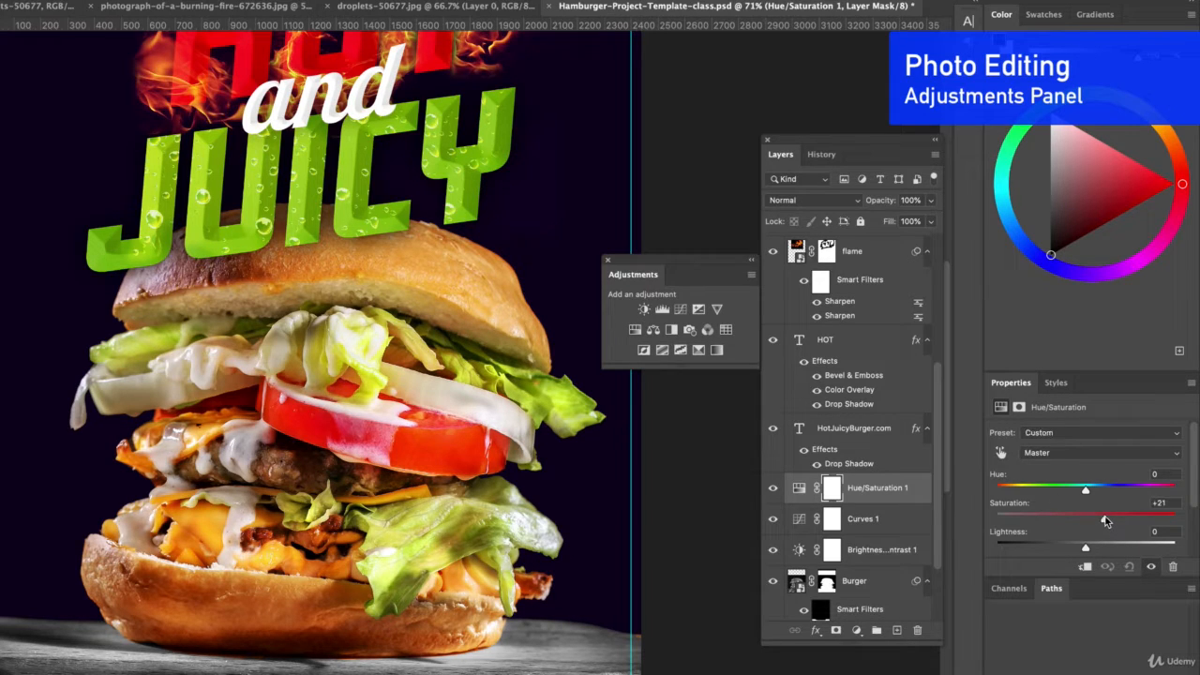
mouse_move(1106, 522)
mouse_down()
mouse_move(1167, 521)
mouse_move(1092, 523)
mouse_up()
drag(1086, 492, 1099, 495)
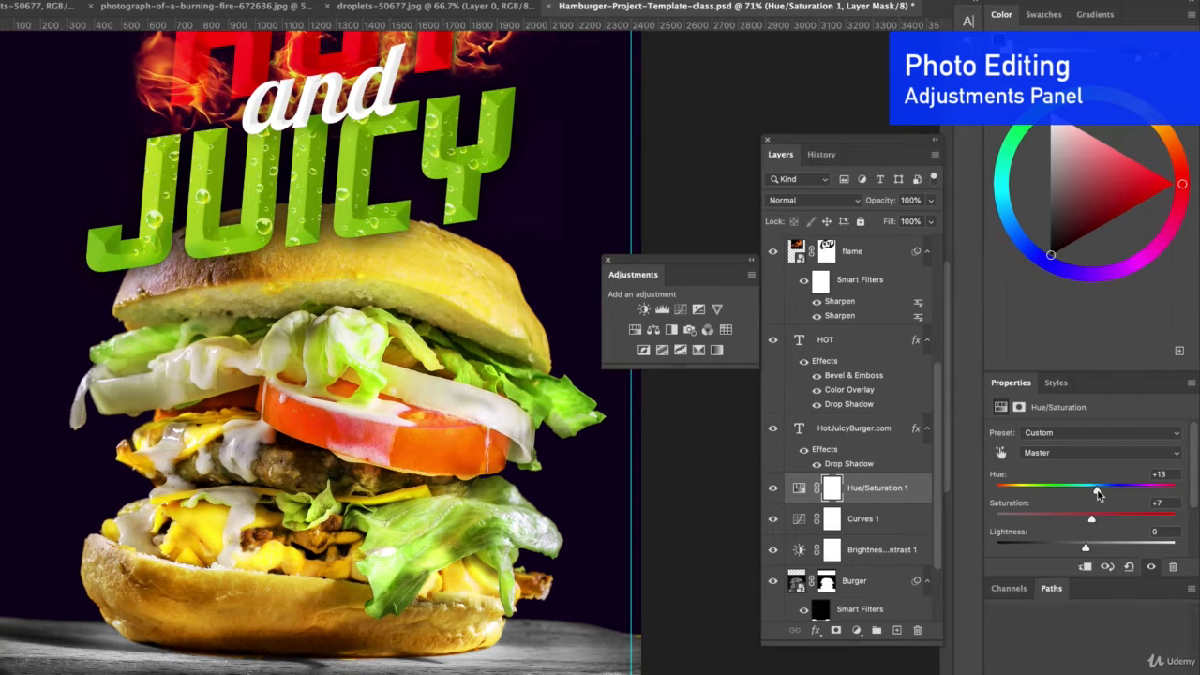
drag(1099, 494, 1091, 495)
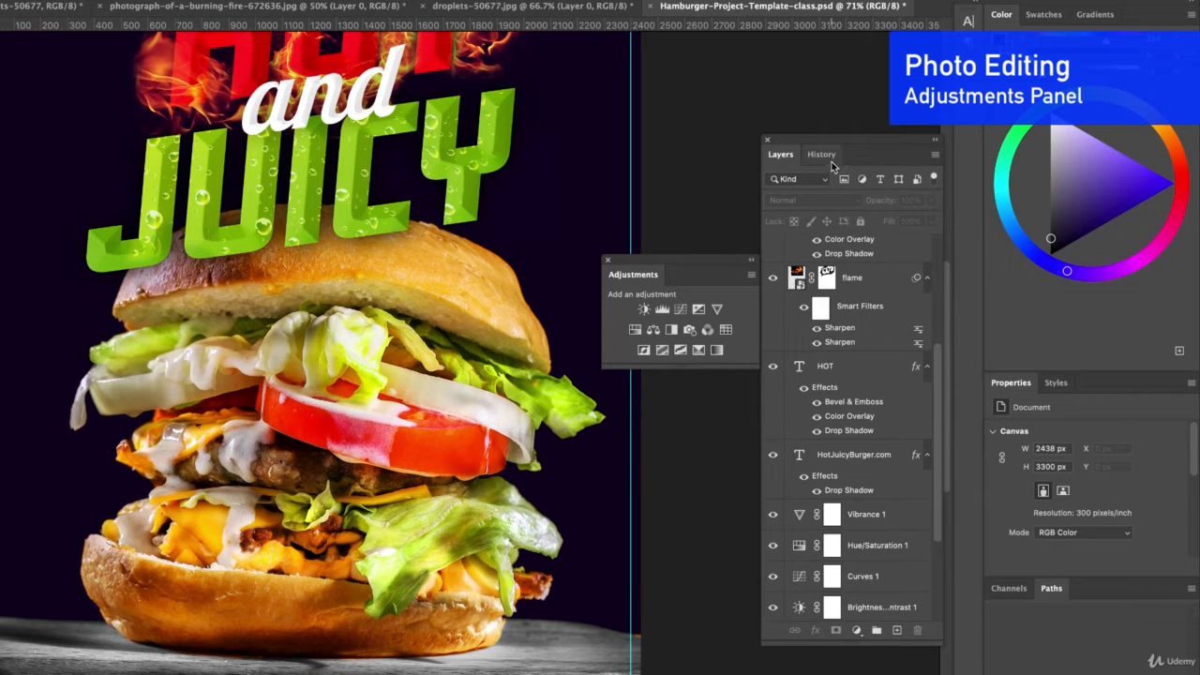
Compare the flyer before and after the adjustments by reverting to the last plain Sharpen history state and returning to Modify Vibrance Layer
click(822, 155)
scroll(863, 487, down, 5)
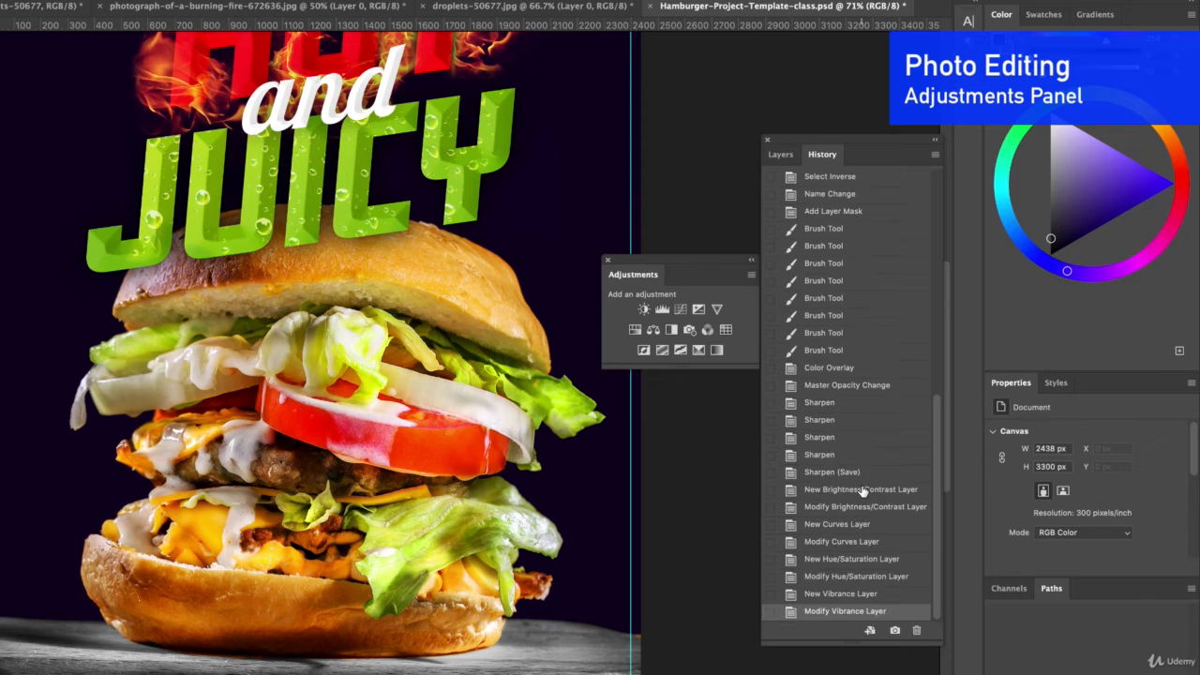
click(829, 456)
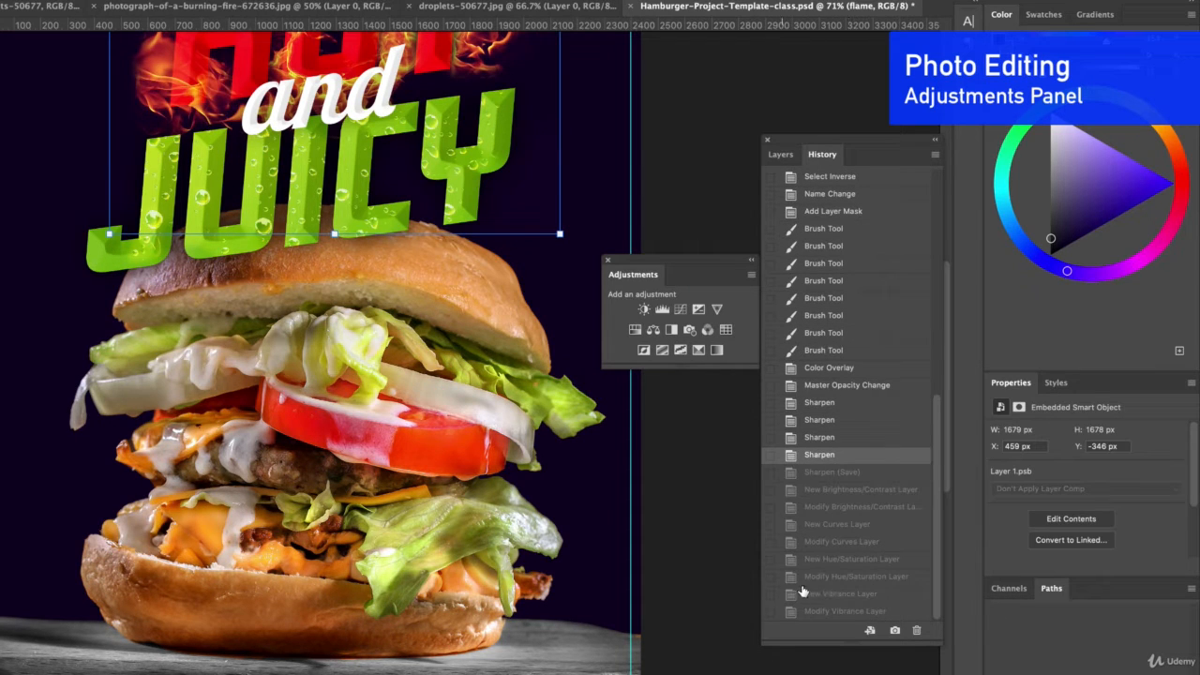
click(825, 611)
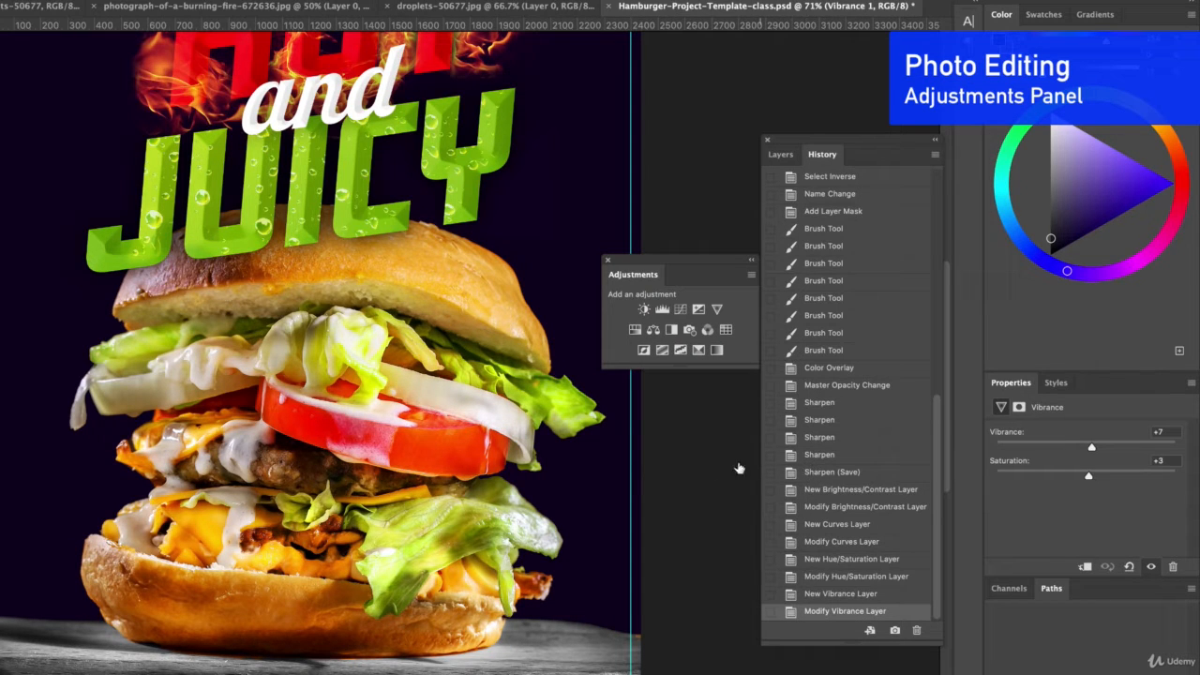
click(695, 480)
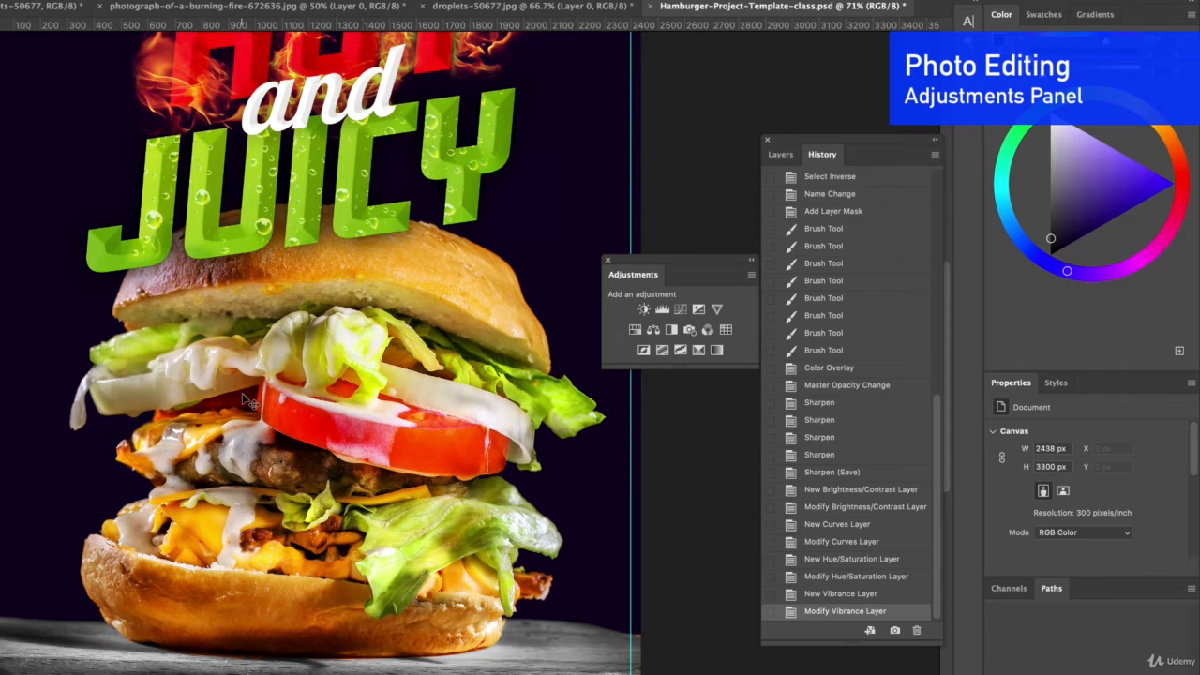
Examine the color-adjusted burger up close and within the whole flyer composition
scroll(248, 401, down, 5)
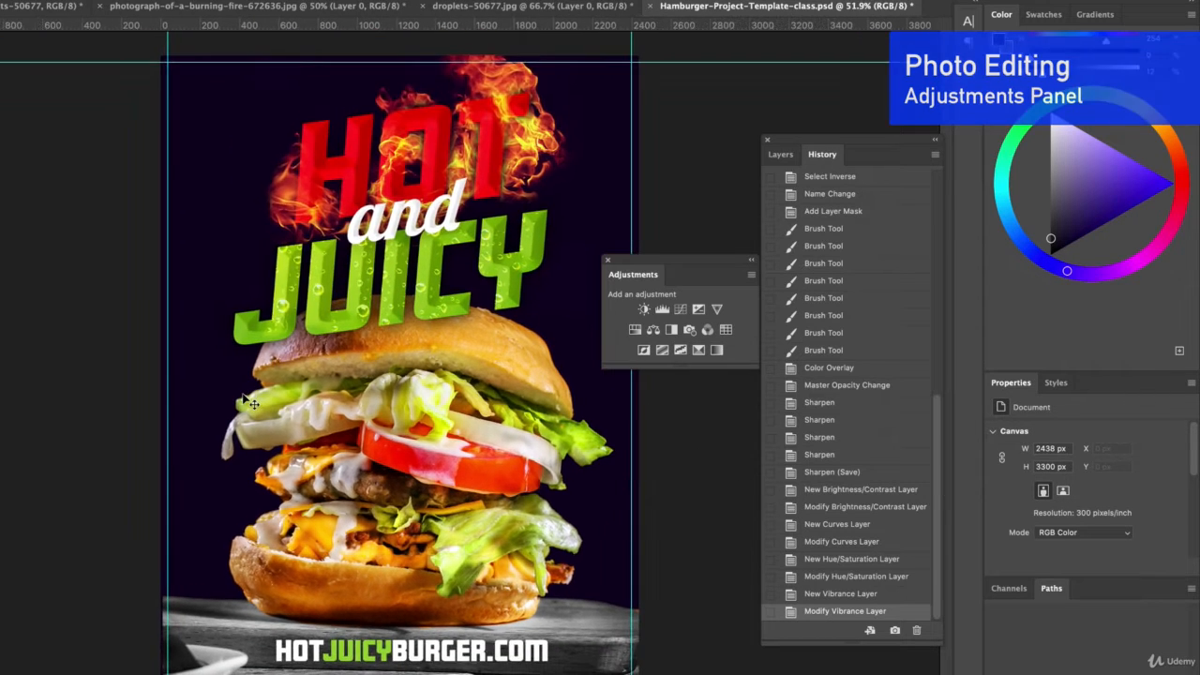
scroll(508, 483, up, 2)
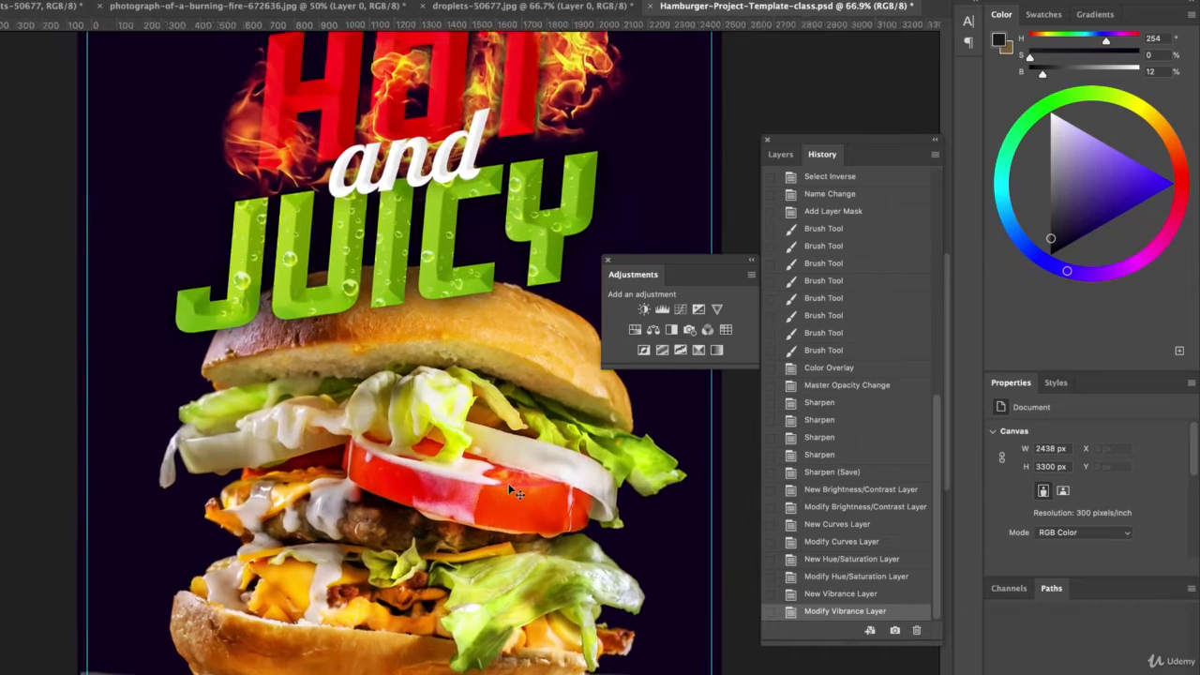
scroll(508, 482, up, 1)
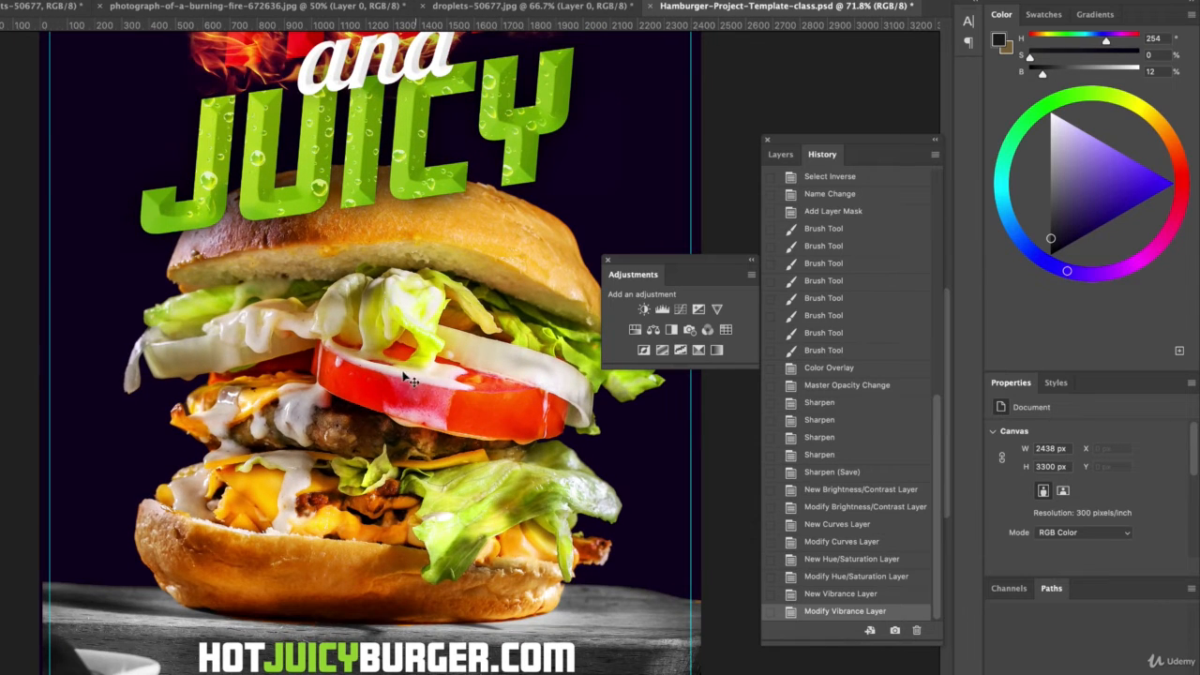
click(289, 460)
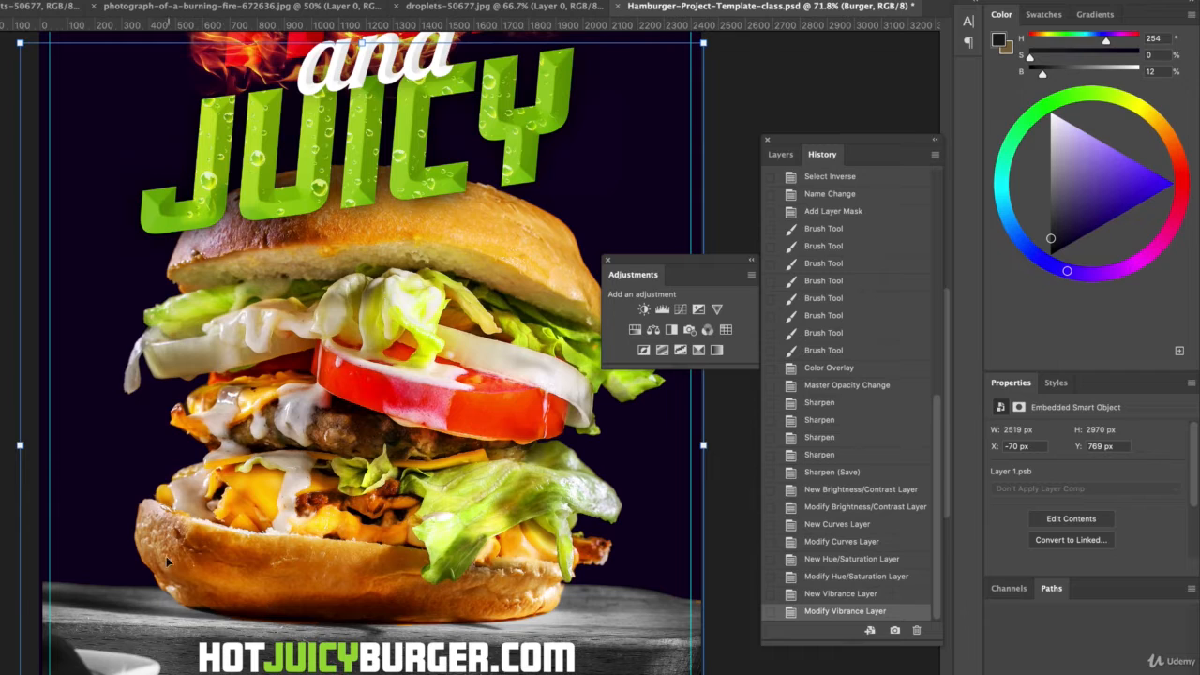
scroll(438, 459, down, 2)
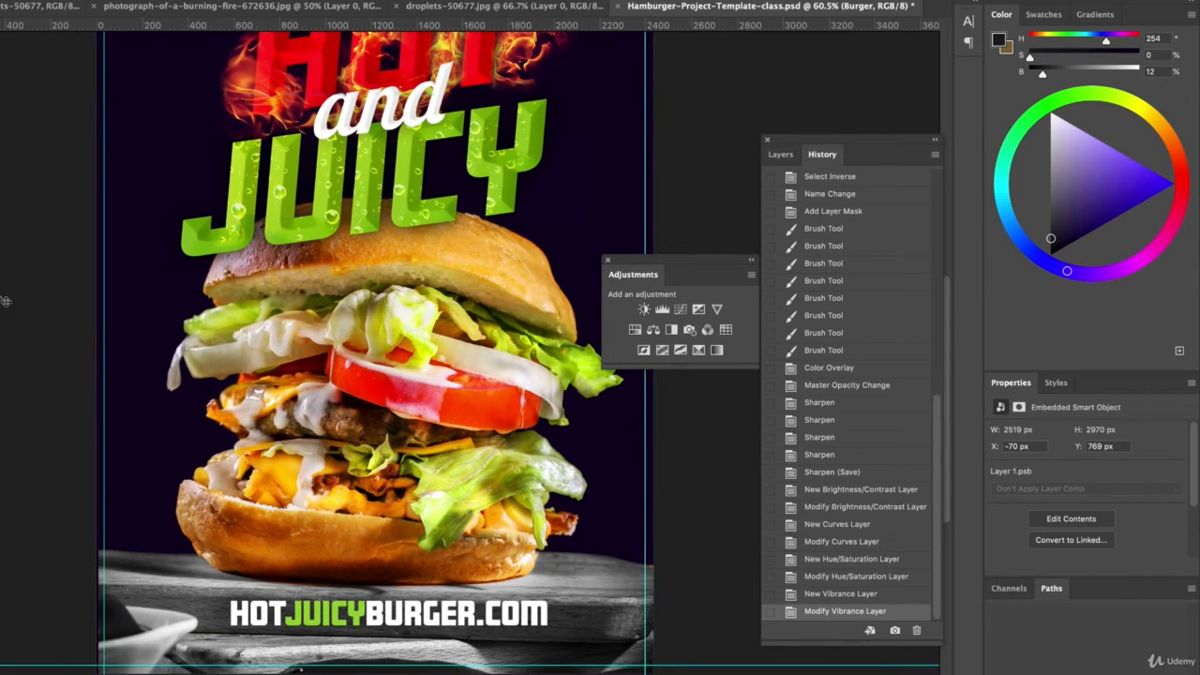
scroll(359, 402, down, 2)
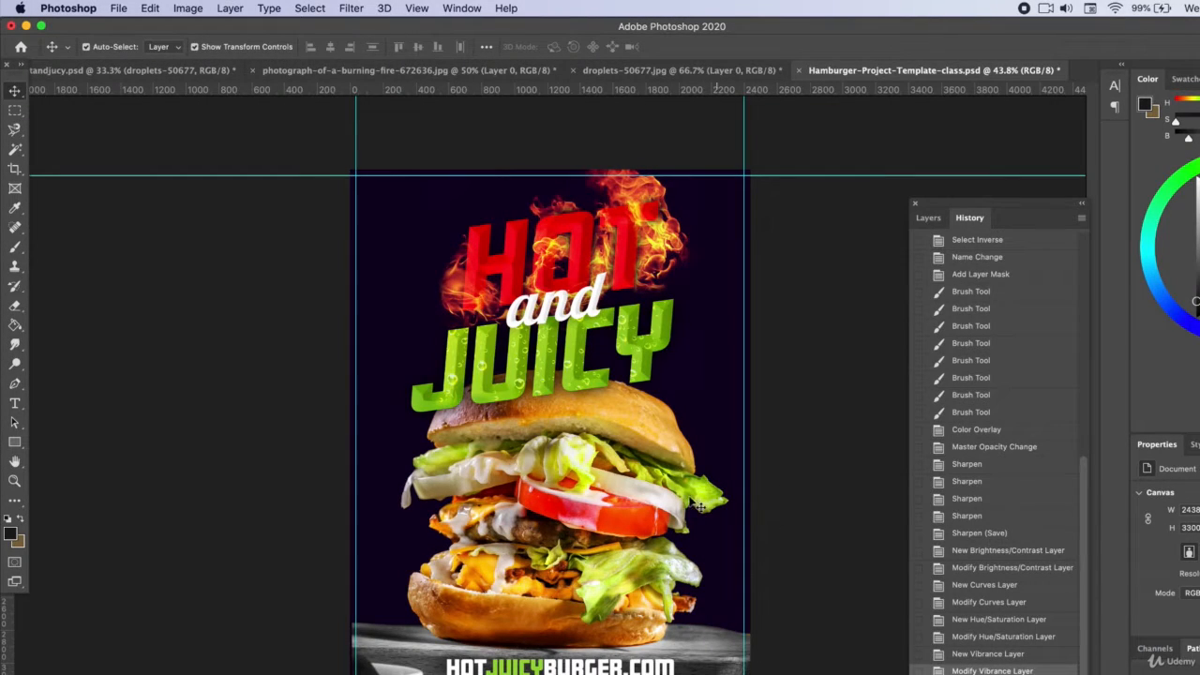
scroll(767, 514, up, 1)
scroll(767, 514, up, 1)
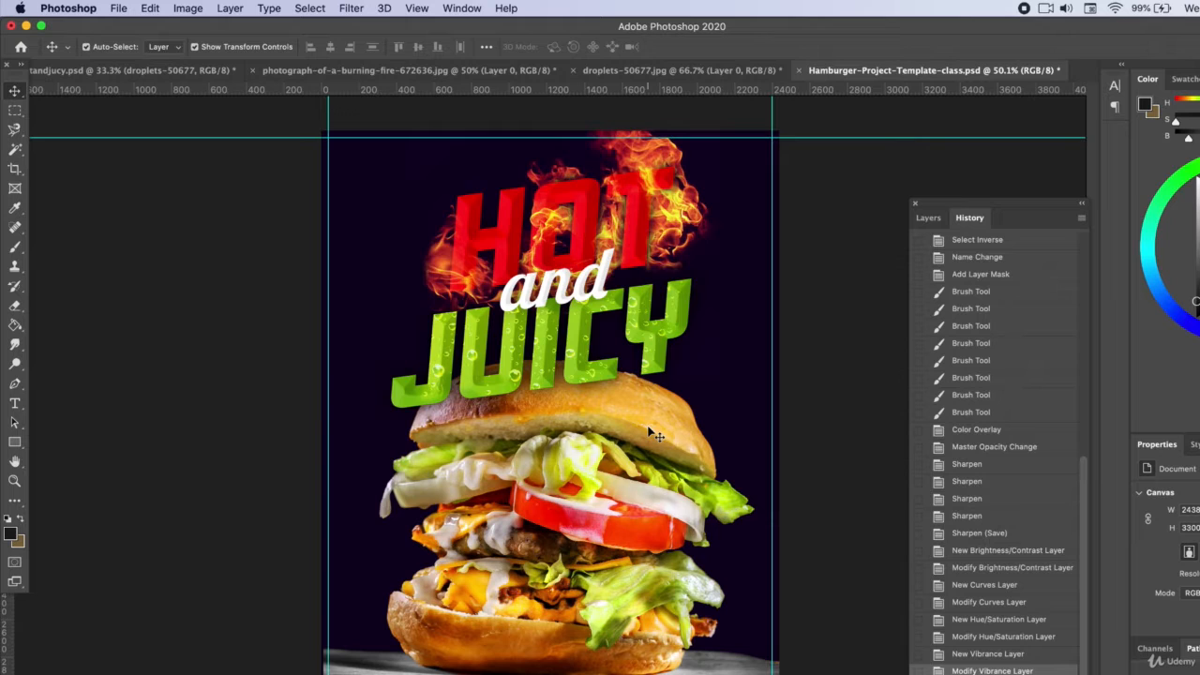
Create a new empty layer above the Background layer and move it to the top of the layer stack
click(372, 382)
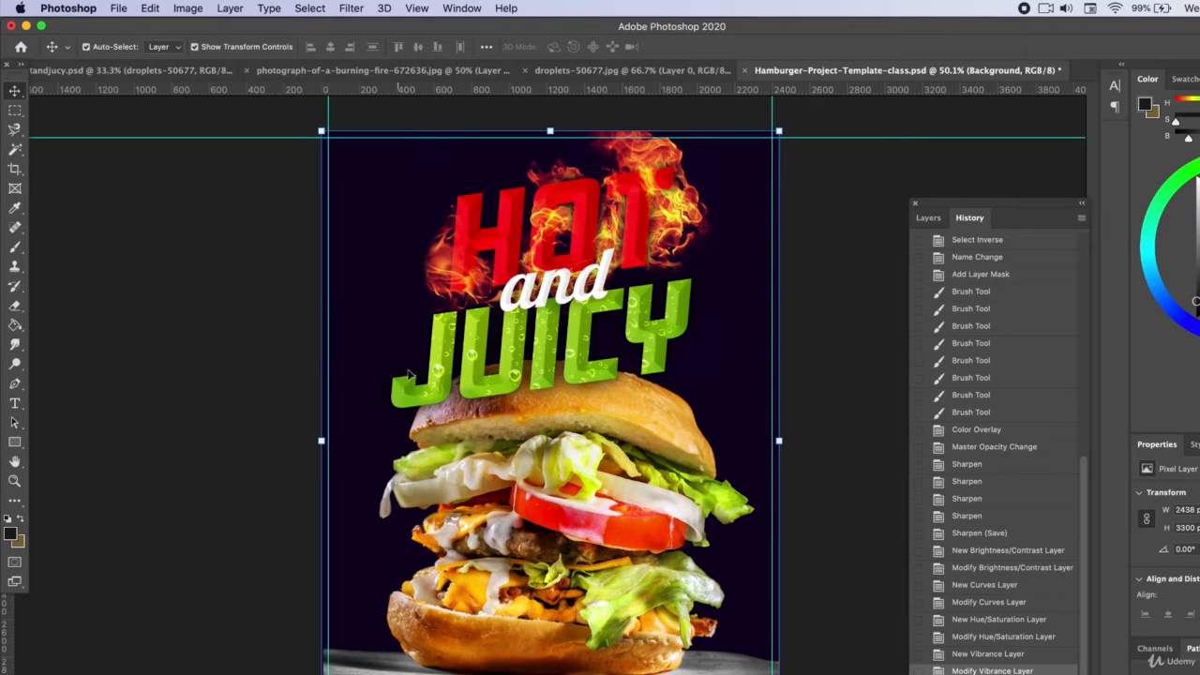
click(928, 218)
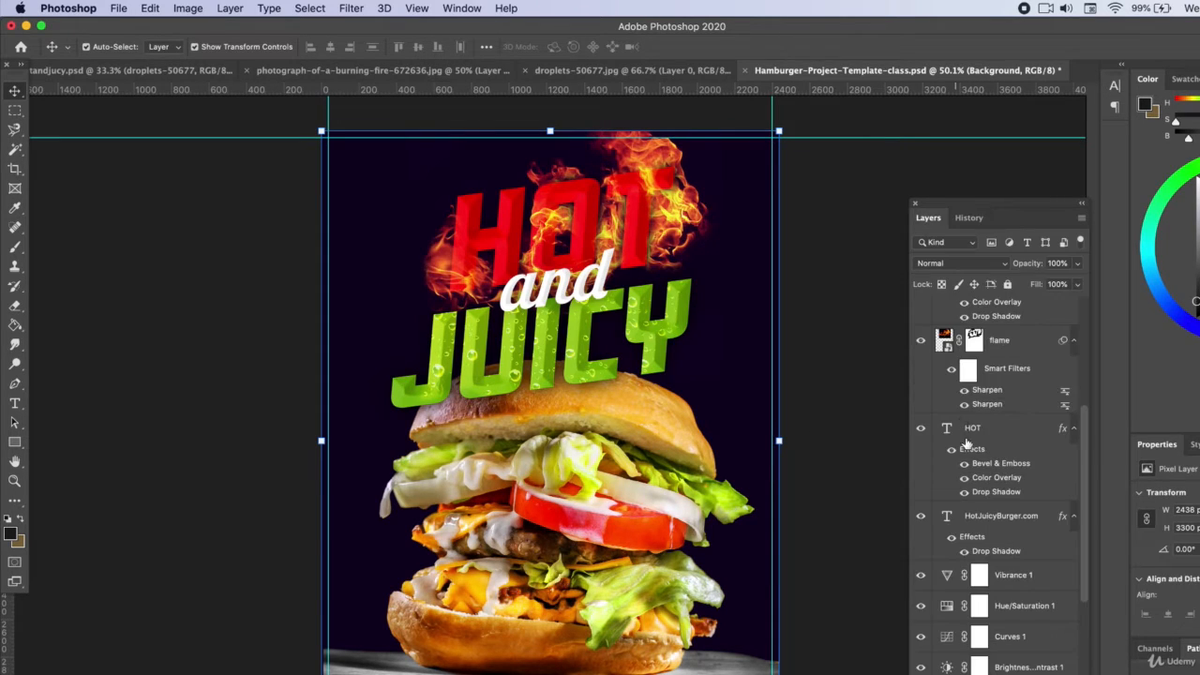
key(alt+shift+super+n)
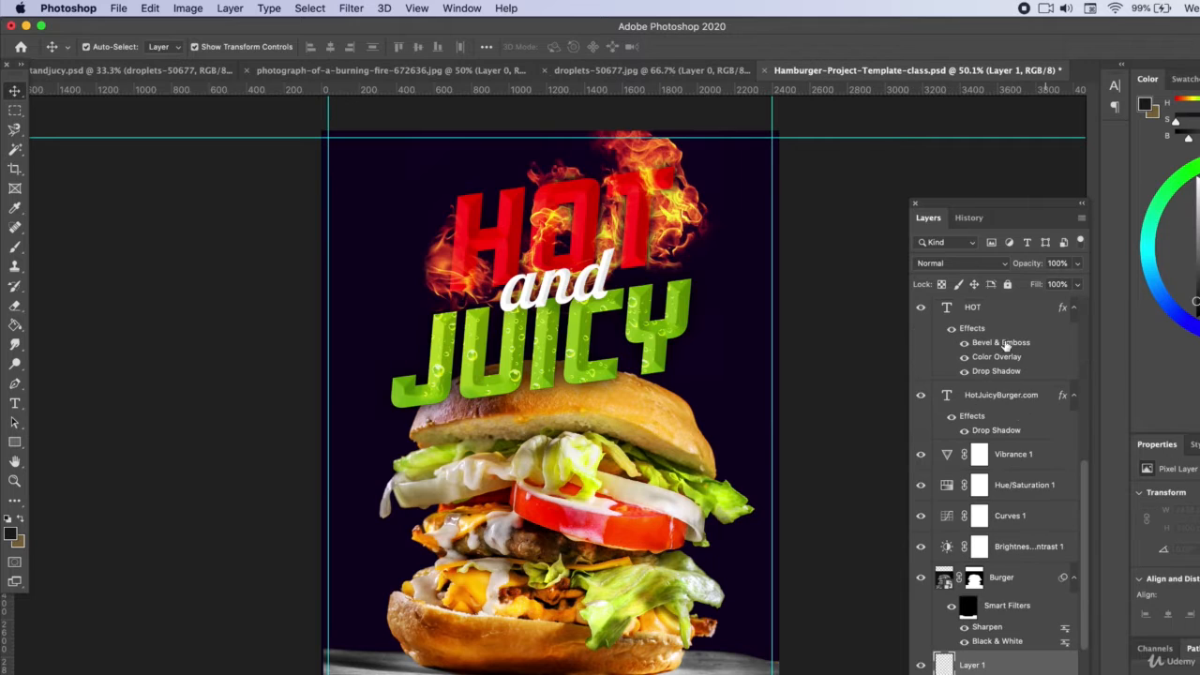
drag(1026, 670, 985, 311)
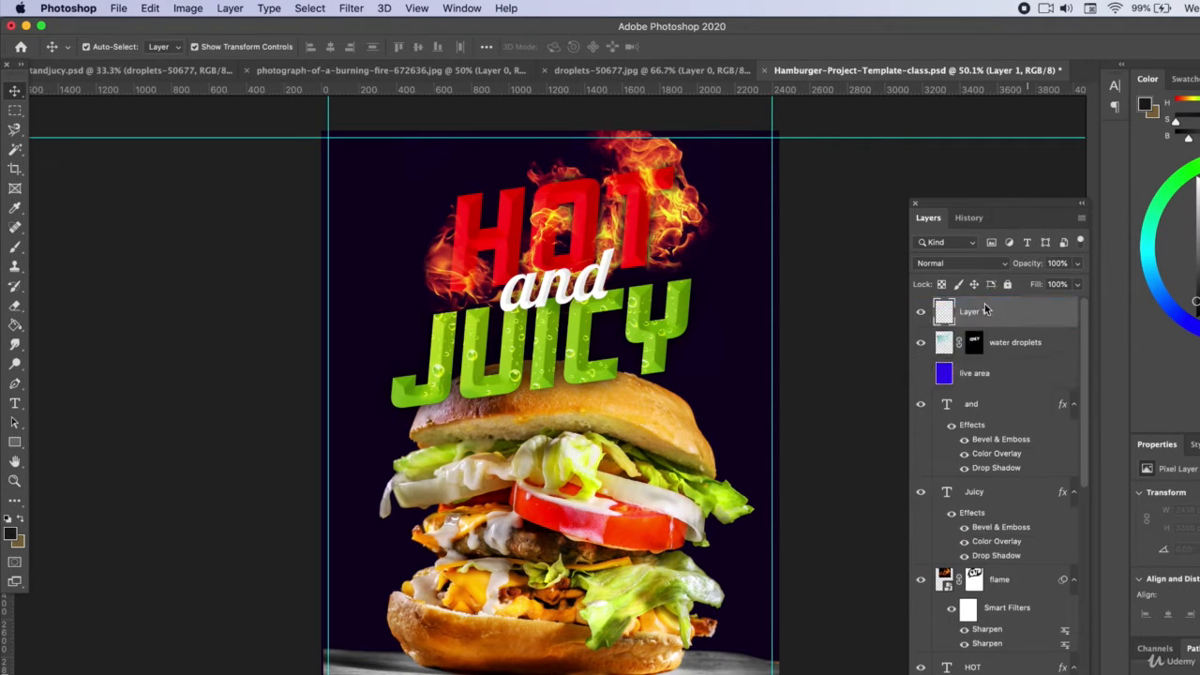
Rename the new top layer as "background lighting"
double_click(965, 312)
key(BackSpace)
text(background lighting)
key(Return)
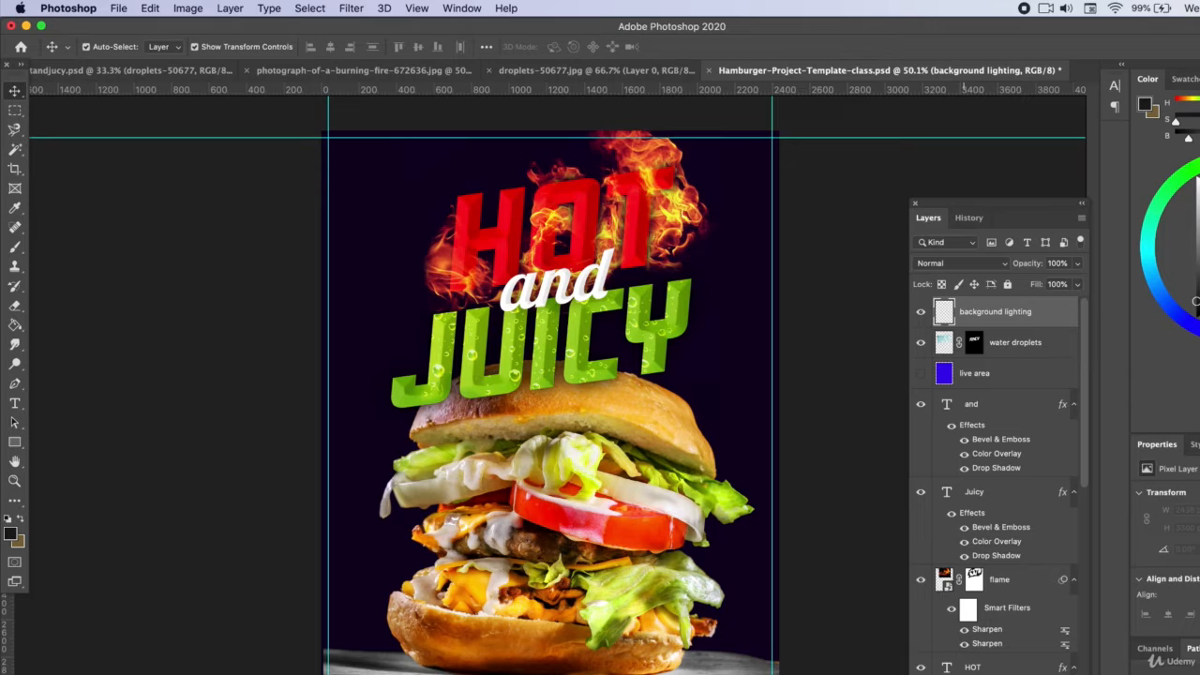
Set the background lighting layer's blend mode to Soft Light and enlarge the Soft Round brush to 2480 px
click(954, 266)
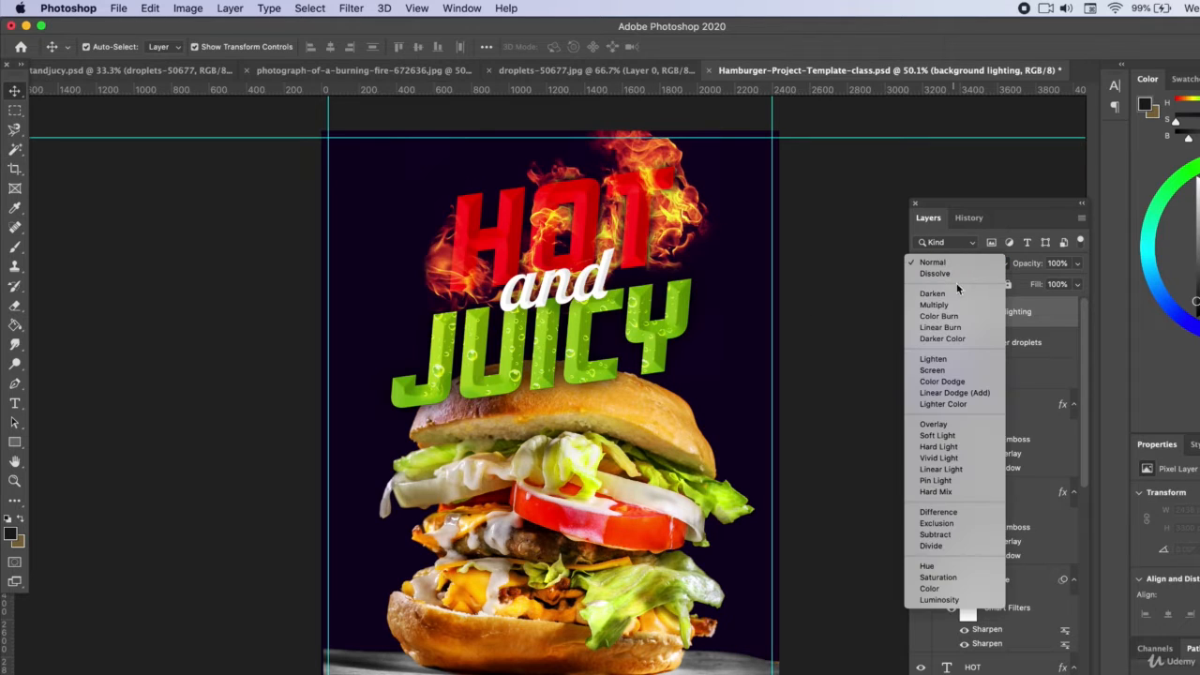
click(951, 437)
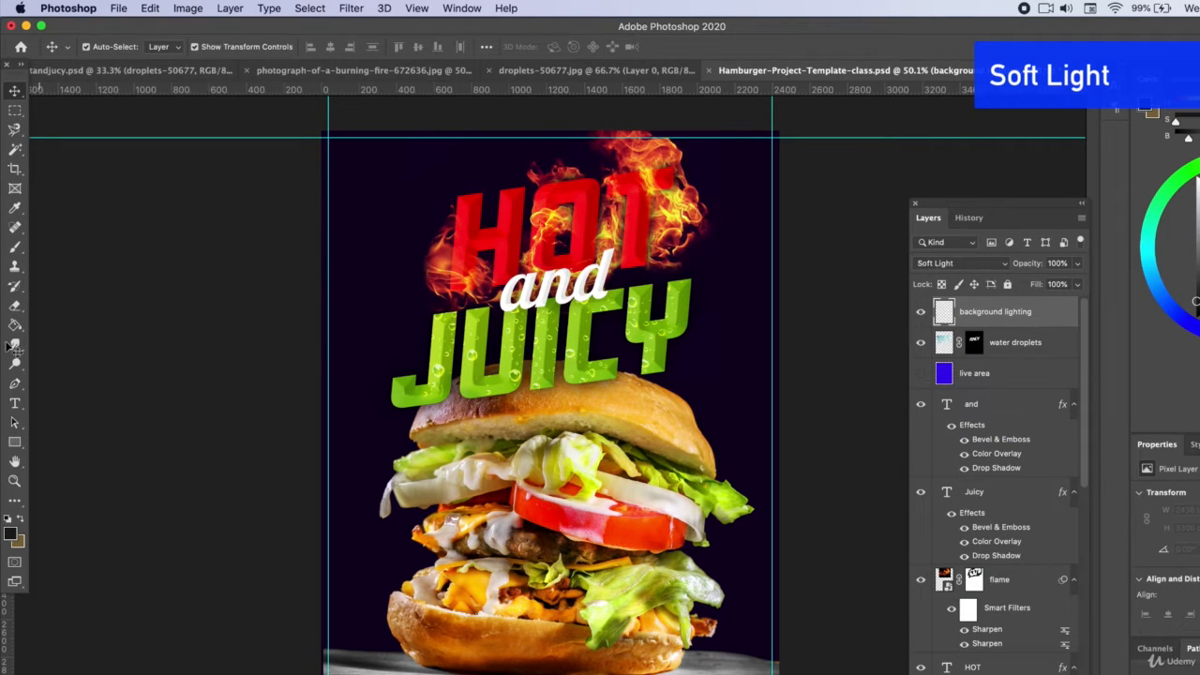
click(14, 247)
click(111, 49)
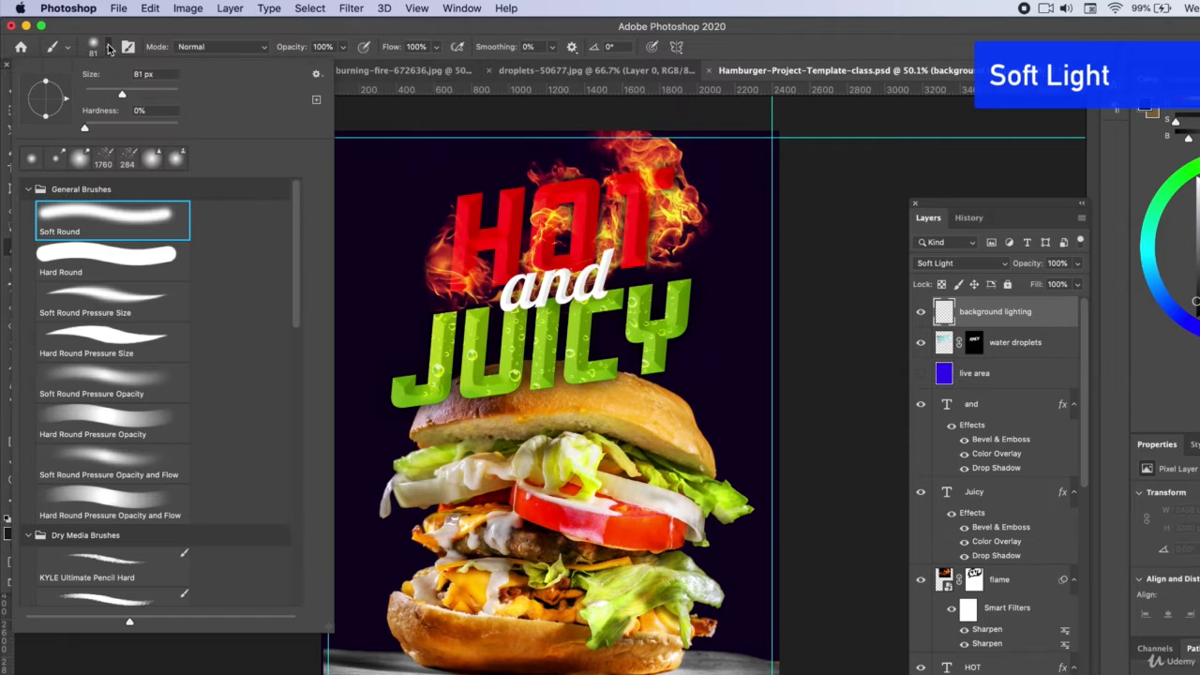
drag(146, 92, 165, 93)
click(111, 48)
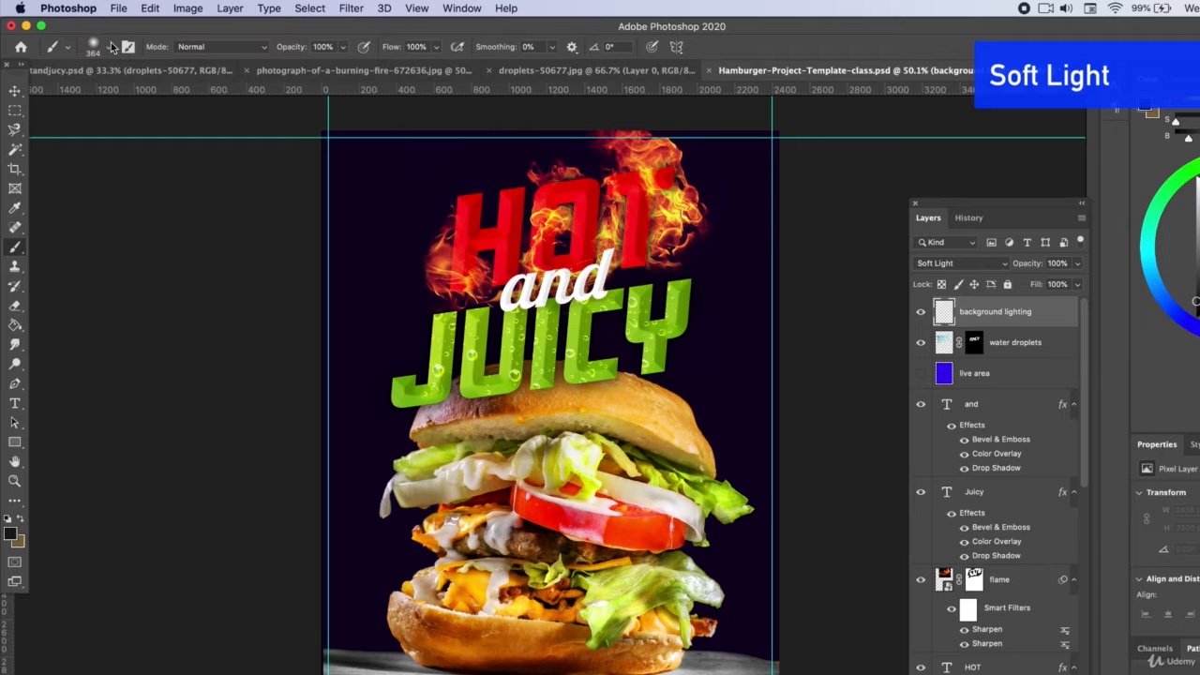
click(111, 48)
drag(165, 94, 174, 96)
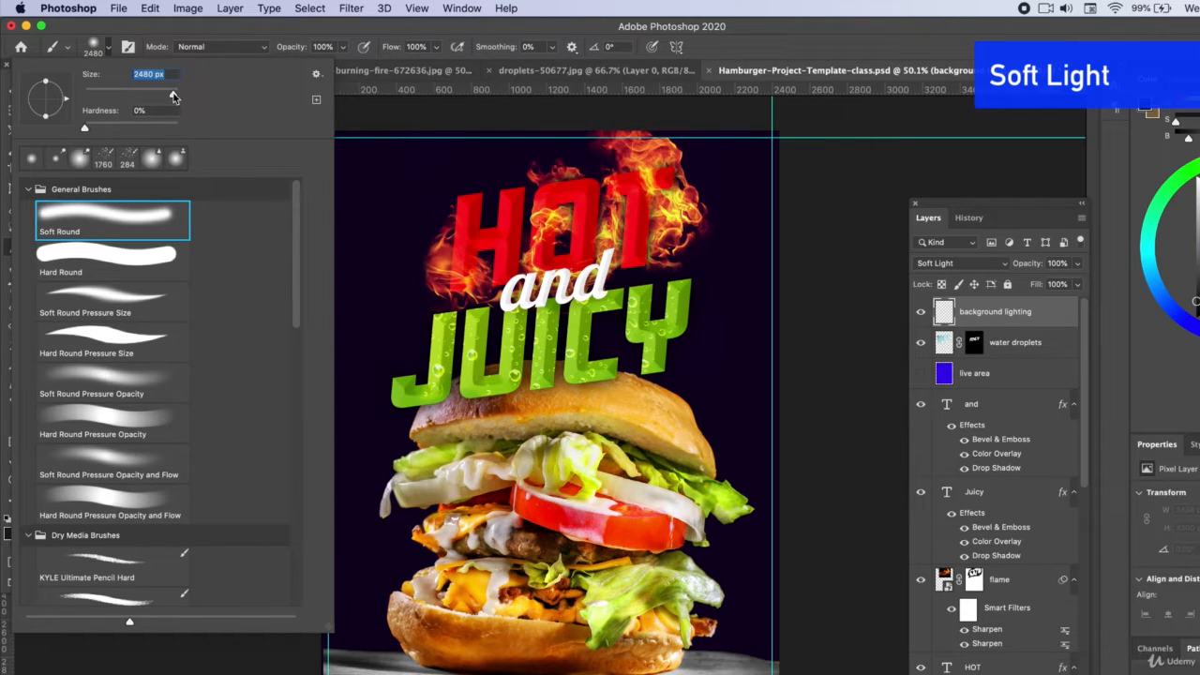
key(Return)
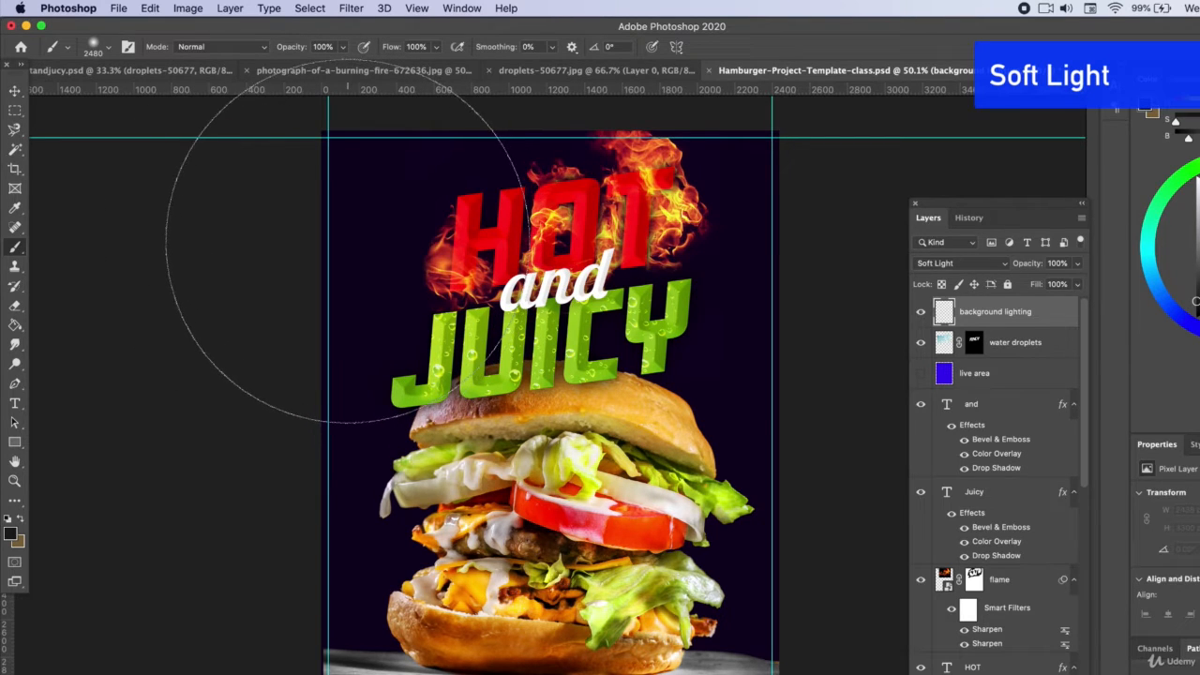
Discard the dark trial dab, choose a bright violet foreground color, and paint soft light on the flyer's upper-left corner and lower-right edge
click(347, 241)
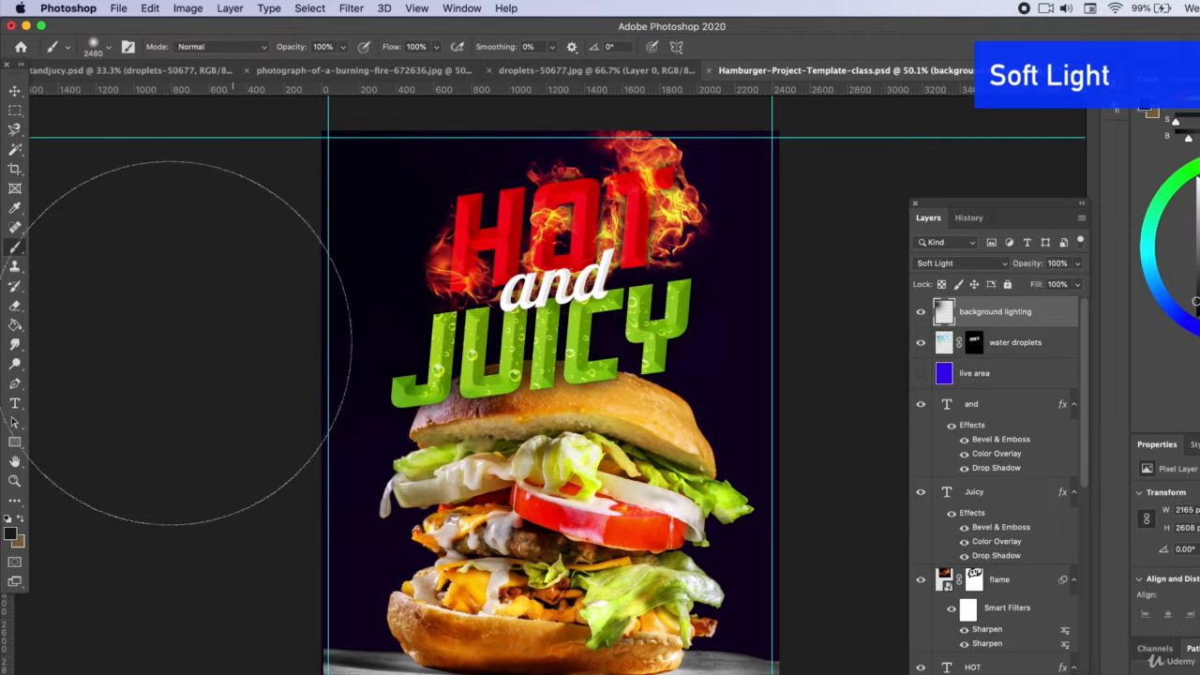
key(super+z)
click(10, 534)
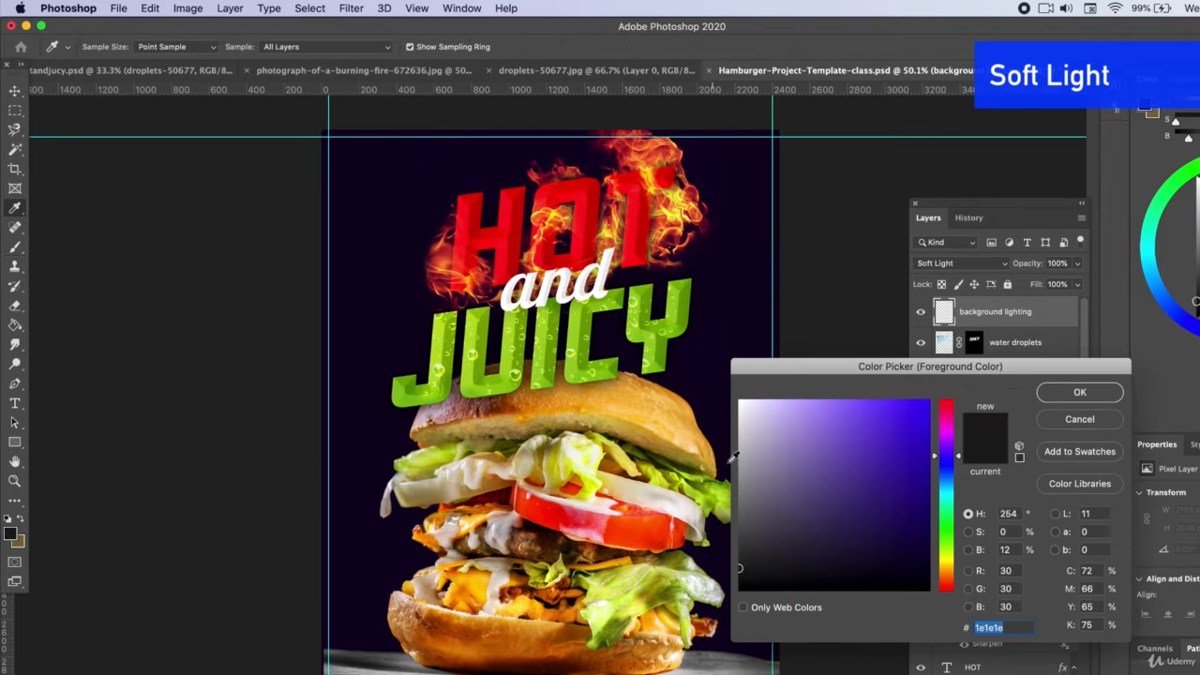
click(828, 411)
drag(828, 411, 876, 400)
click(1069, 394)
key(b)
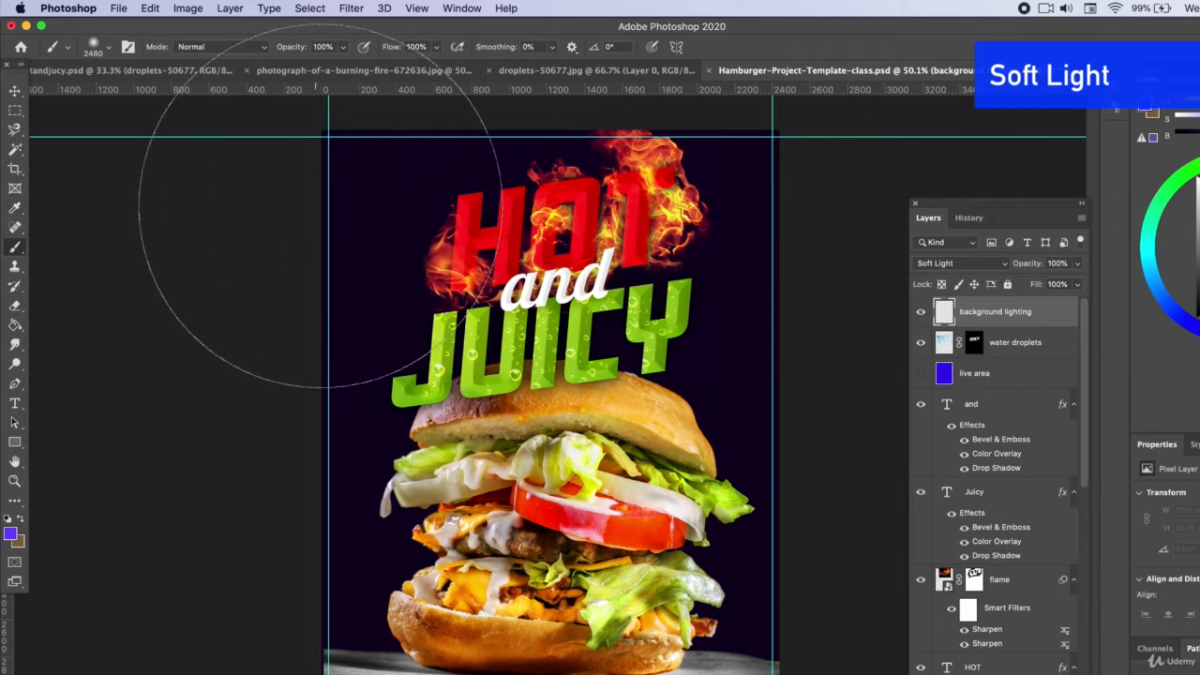
click(334, 213)
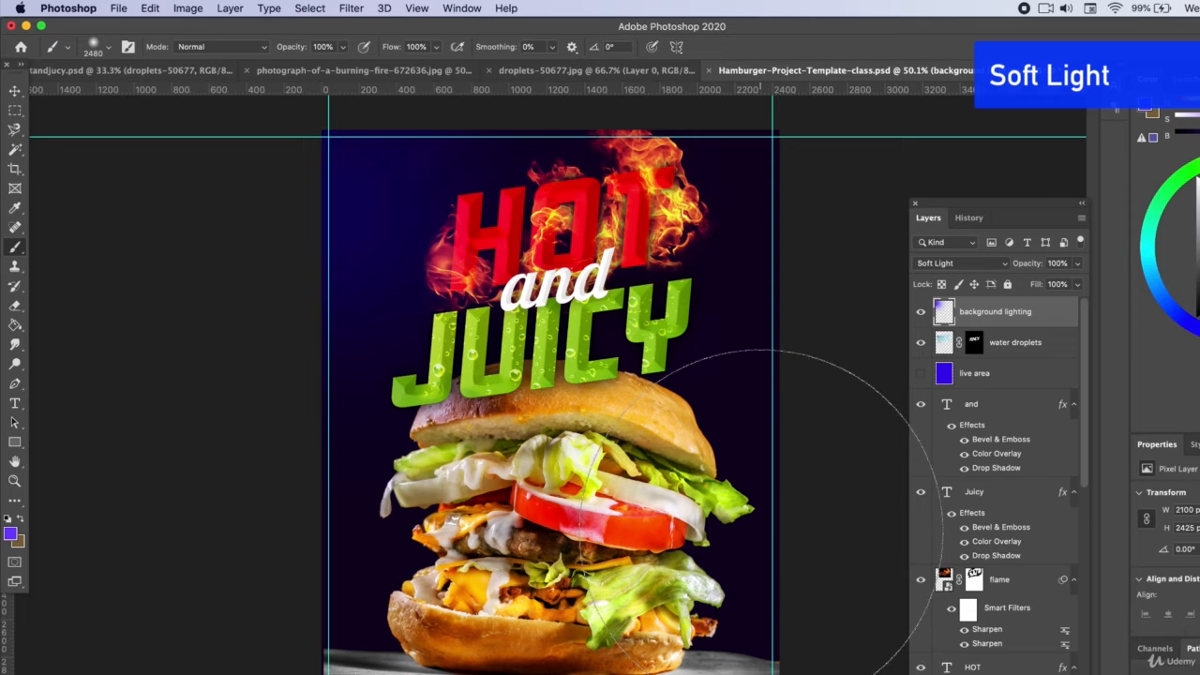
click(750, 534)
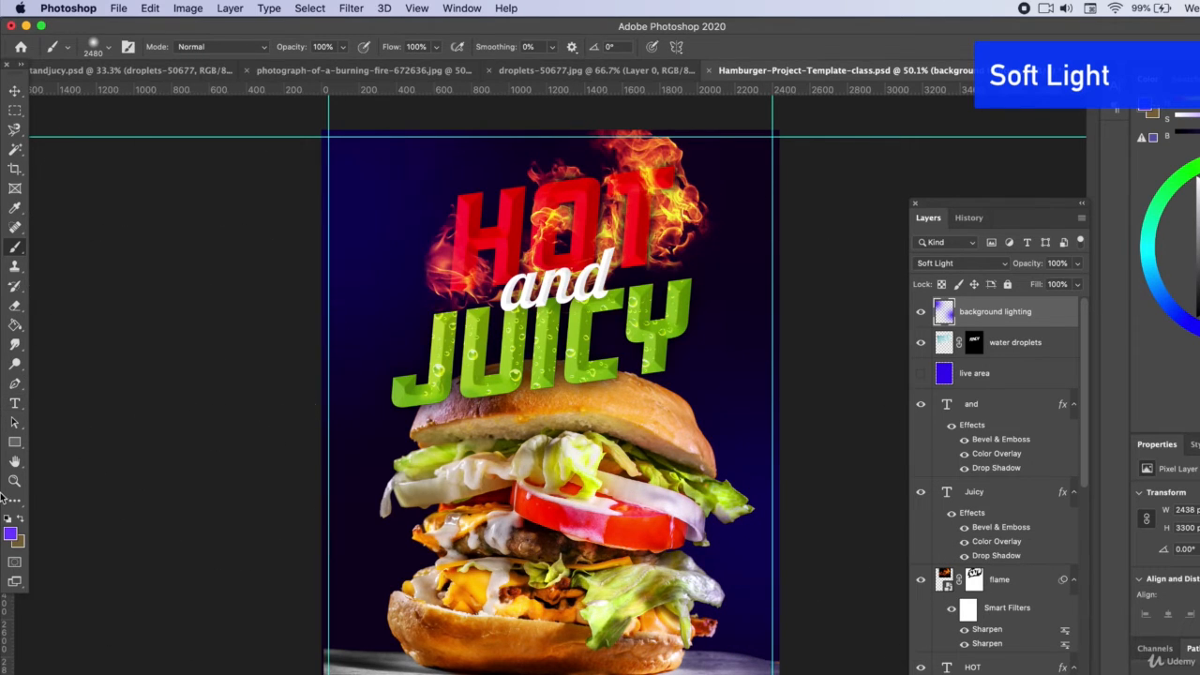
Try a lighter violet, #9e80ff, and an orange foreground color for the background lighting
click(11, 532)
drag(833, 430, 833, 401)
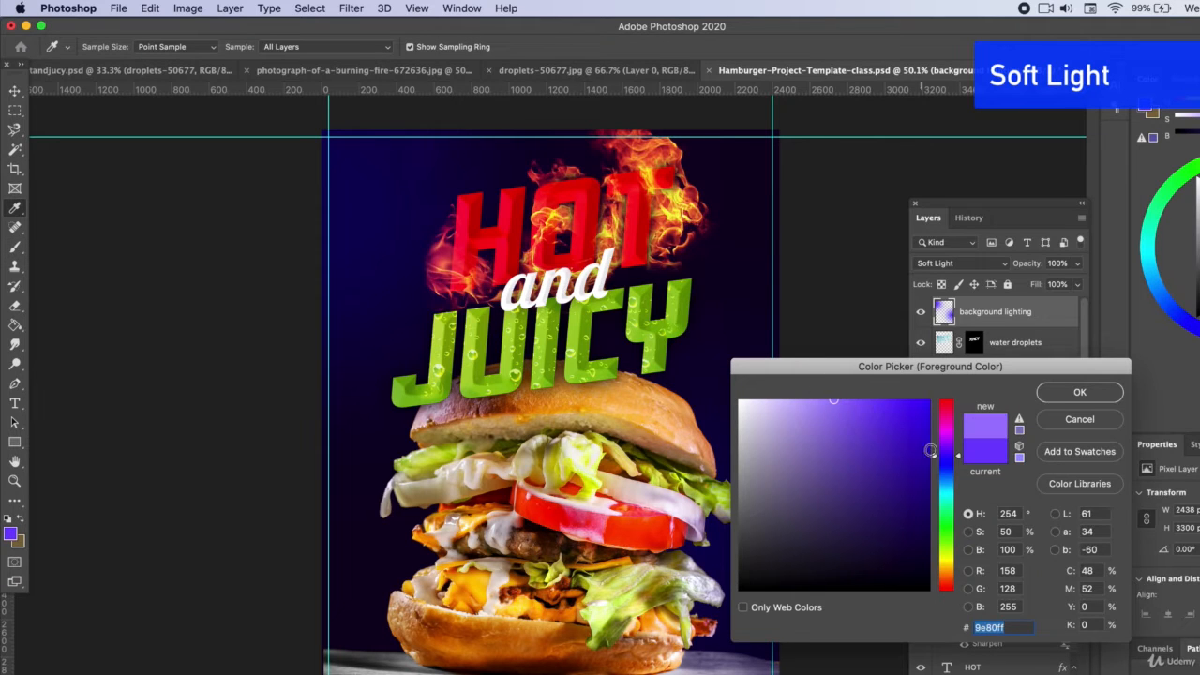
click(1061, 395)
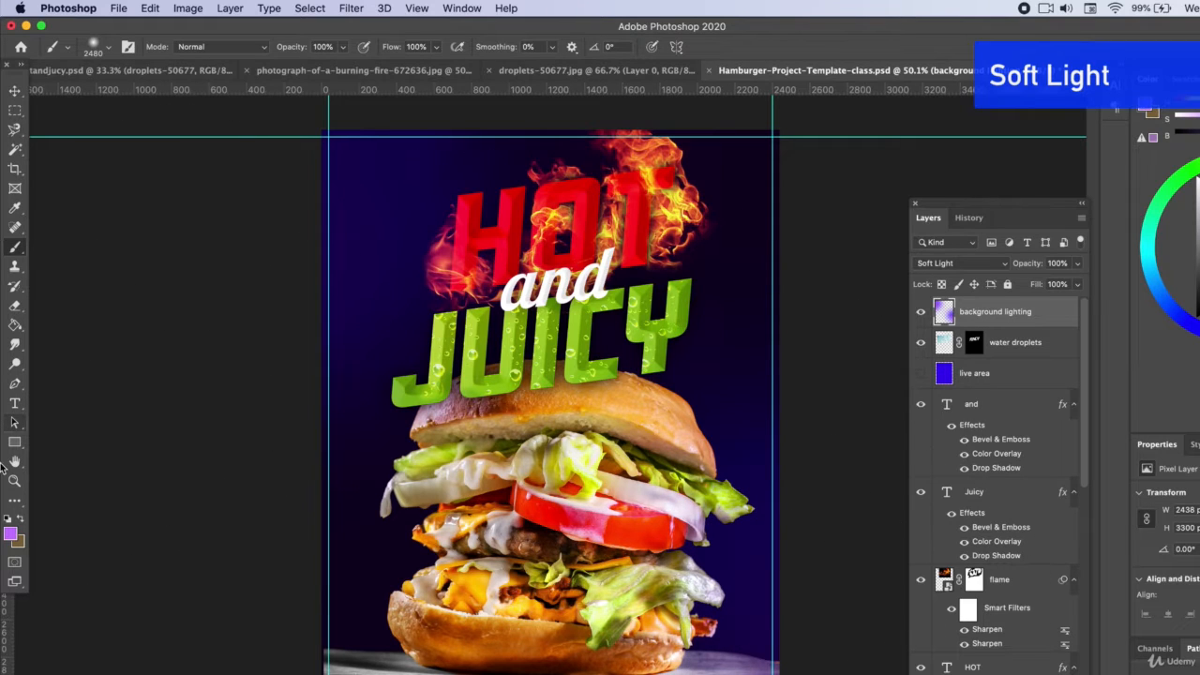
click(14, 534)
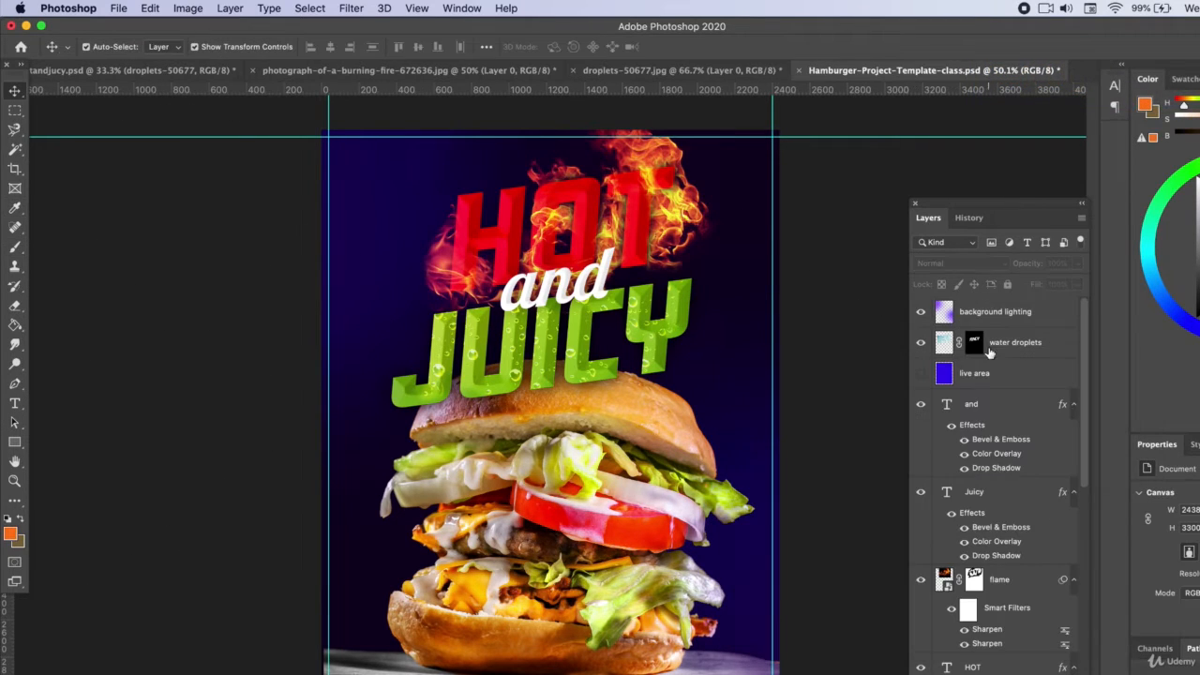
Add a new layer above the background lighting layer and set its blend mode to Soft Light
click(1024, 317)
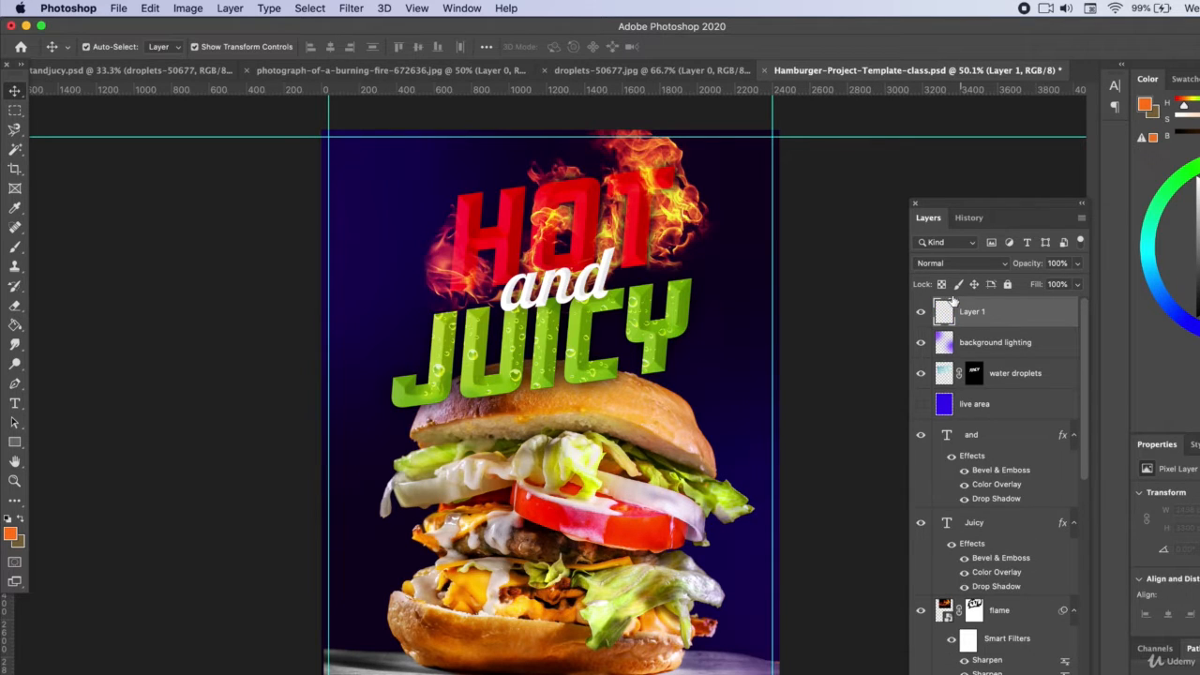
click(952, 263)
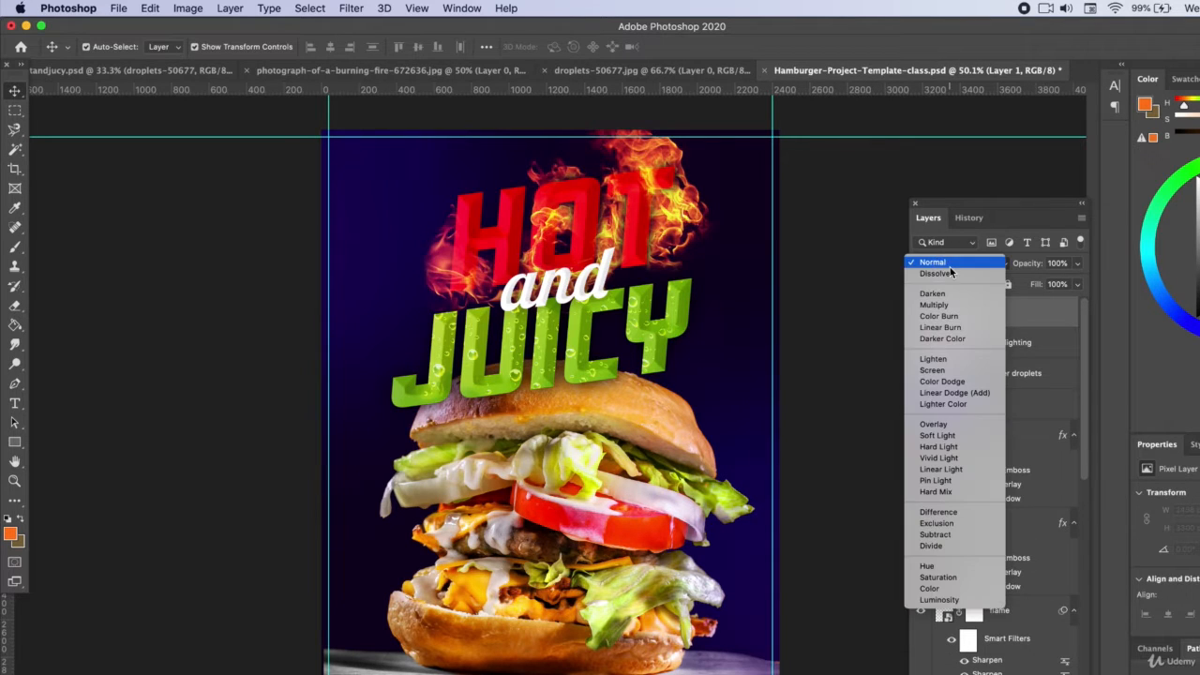
click(940, 436)
Change the foreground color to a bright magenta
click(13, 533)
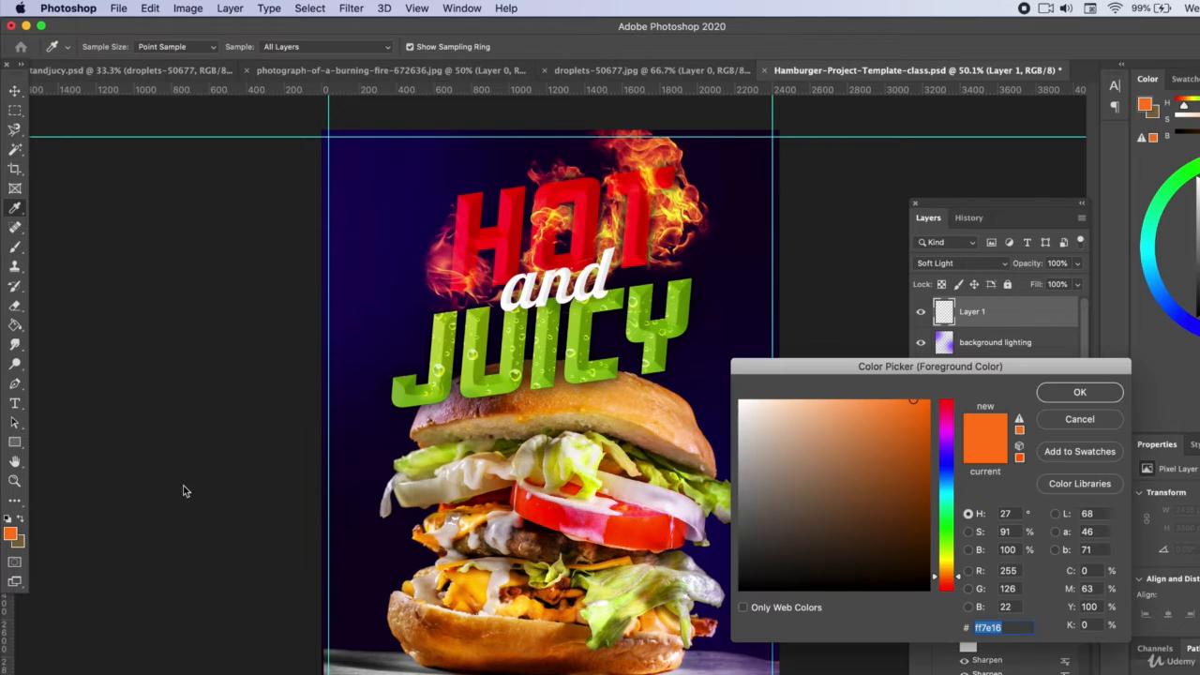
click(947, 438)
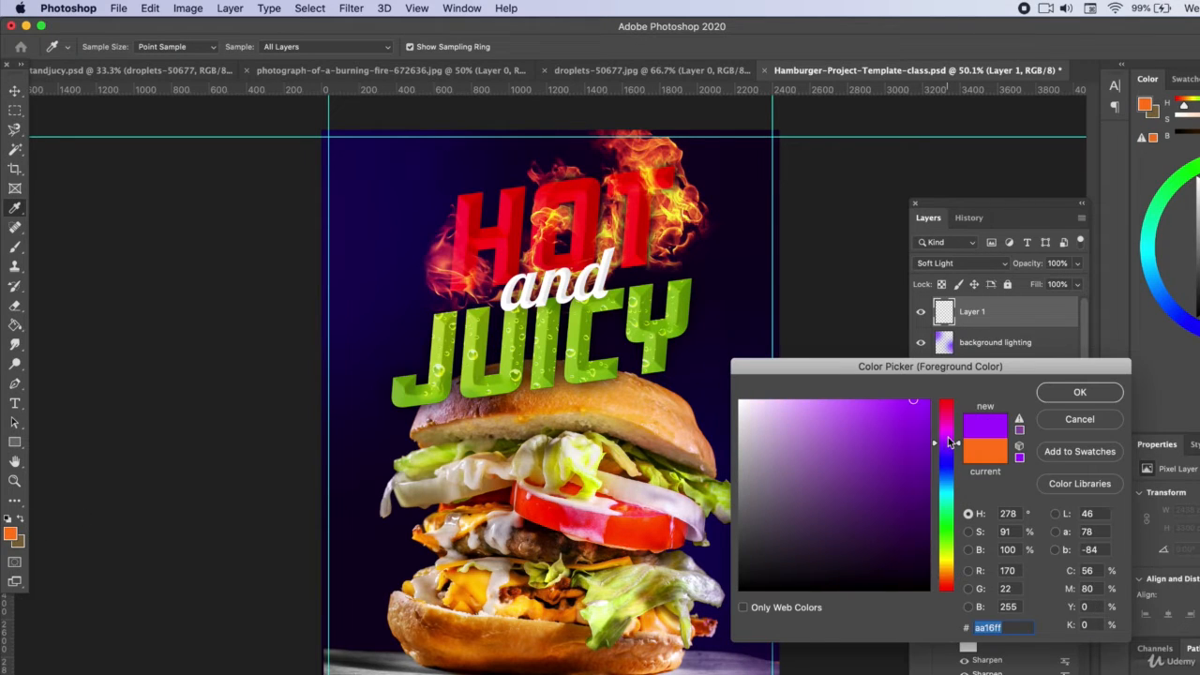
drag(948, 437, 948, 434)
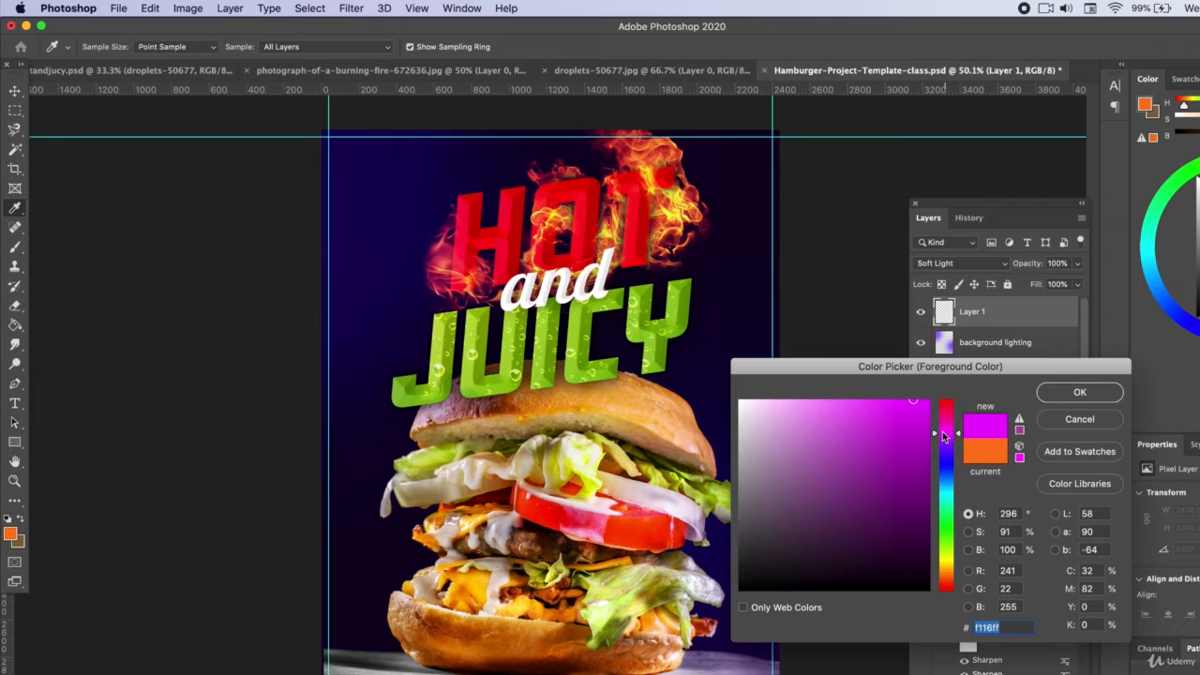
click(954, 438)
click(1079, 392)
Paint soft magenta light over the flyer's upper-right area and left side on Layer 1, undoing any unwanted dab
click(807, 252)
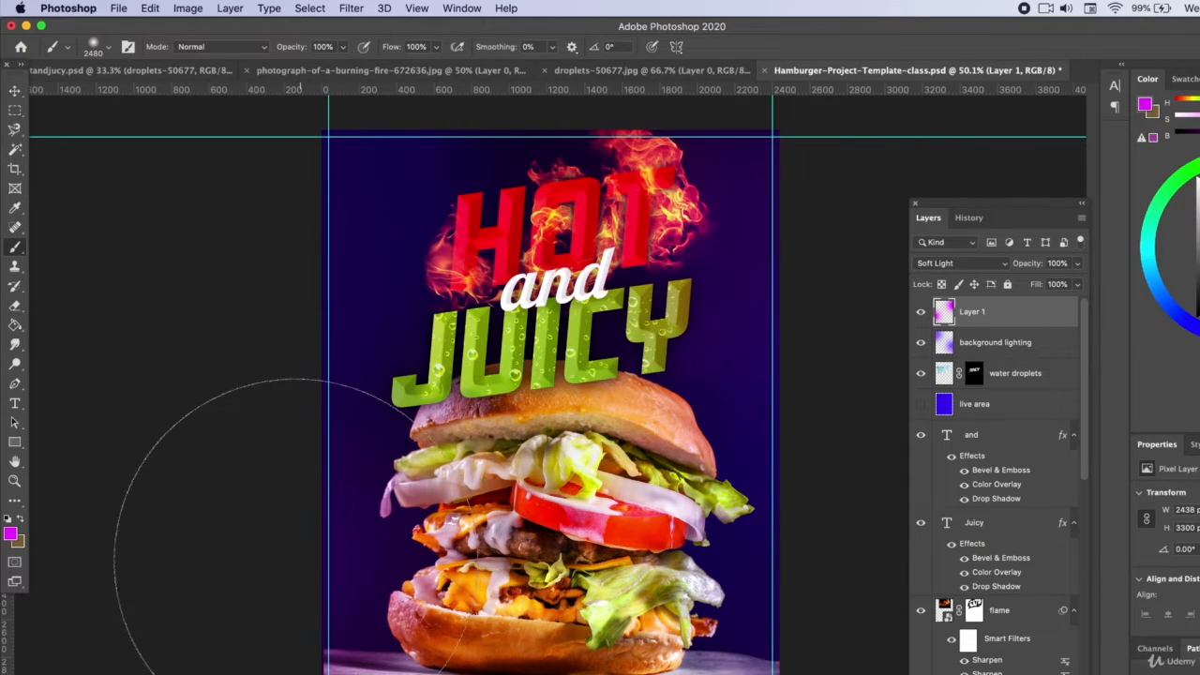
key(ctrl+t)
click(238, 465)
click(238, 465)
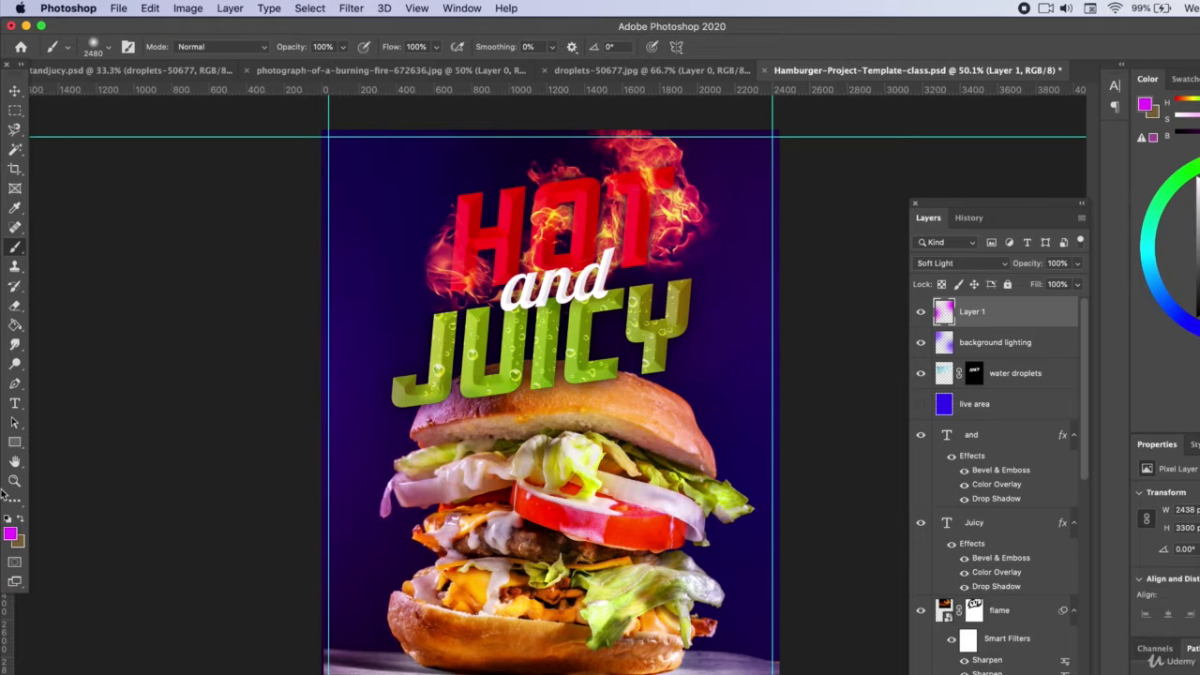
key(super+z)
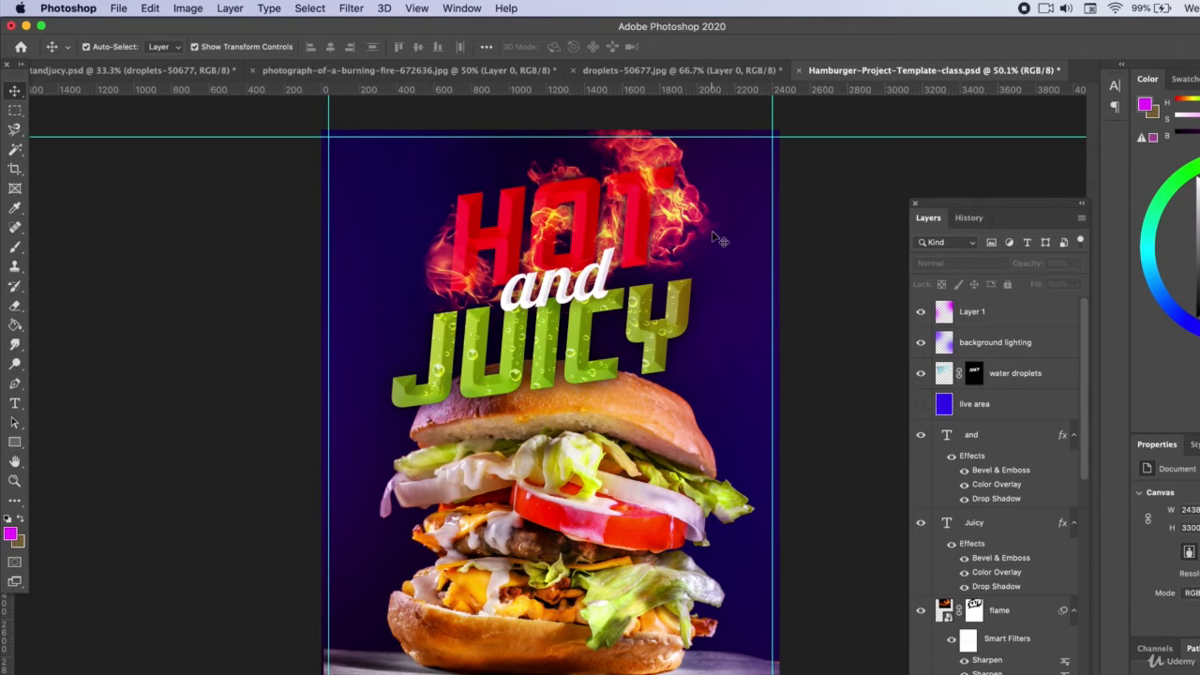
Examine the flame layer's extent and its edges up close against the lit background around the HOT and JUICY text
scroll(750, 276, up, 3)
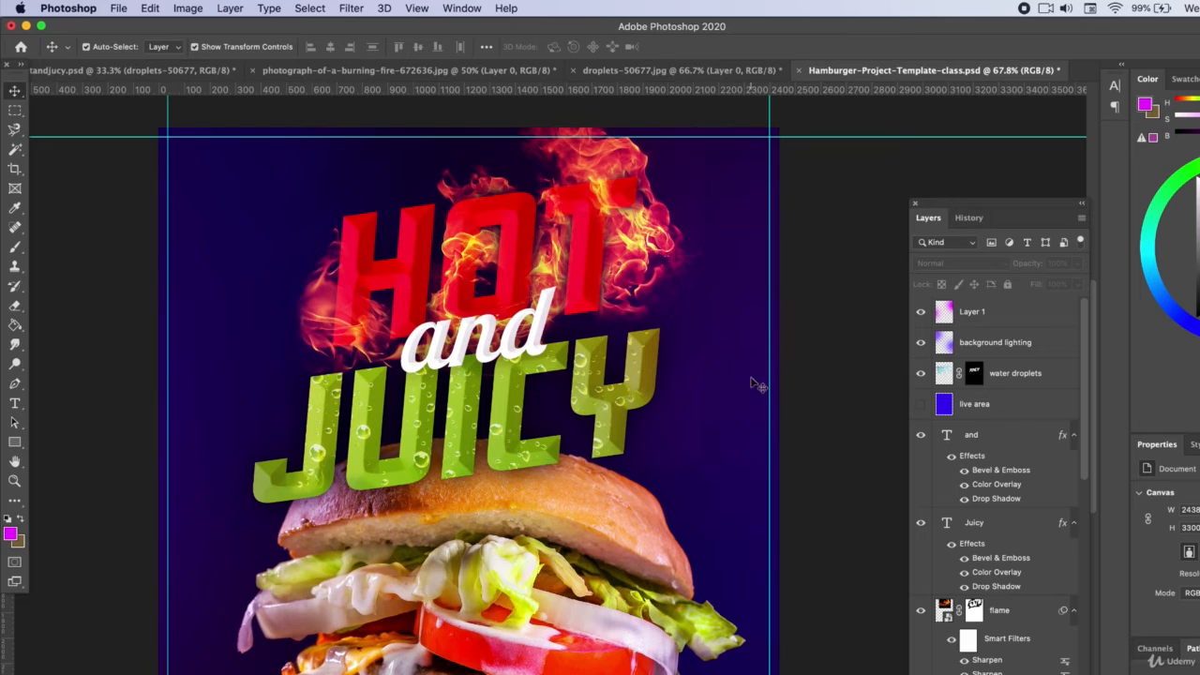
click(696, 439)
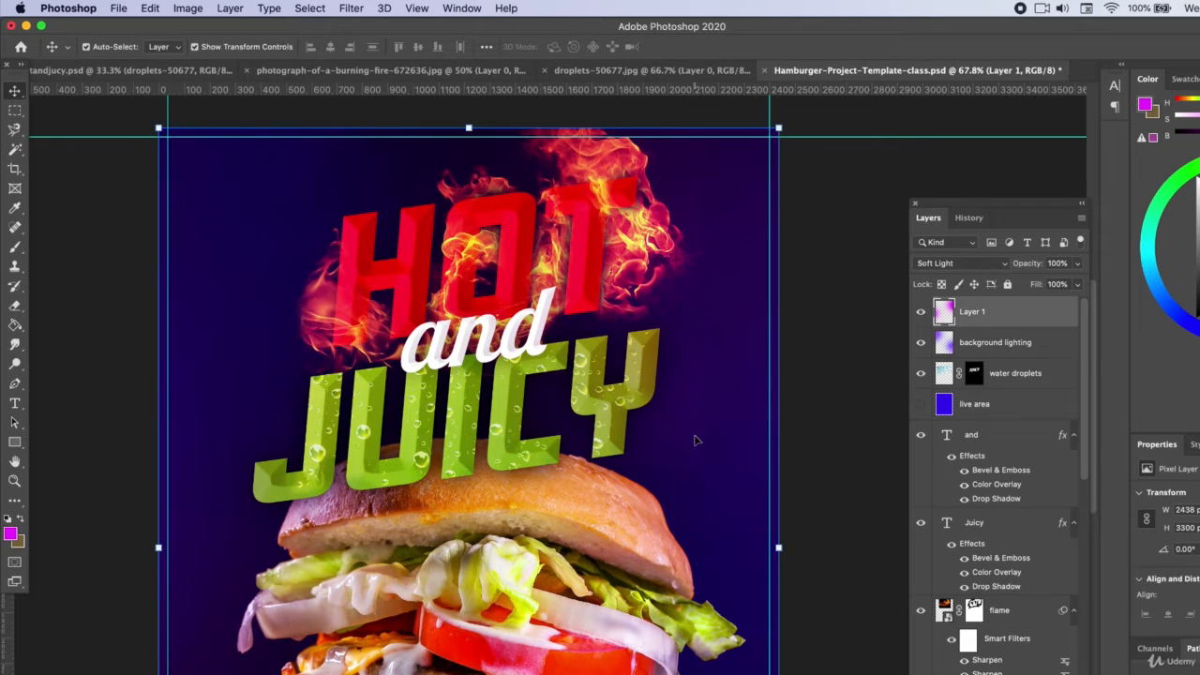
scroll(992, 589, down, 1)
click(998, 587)
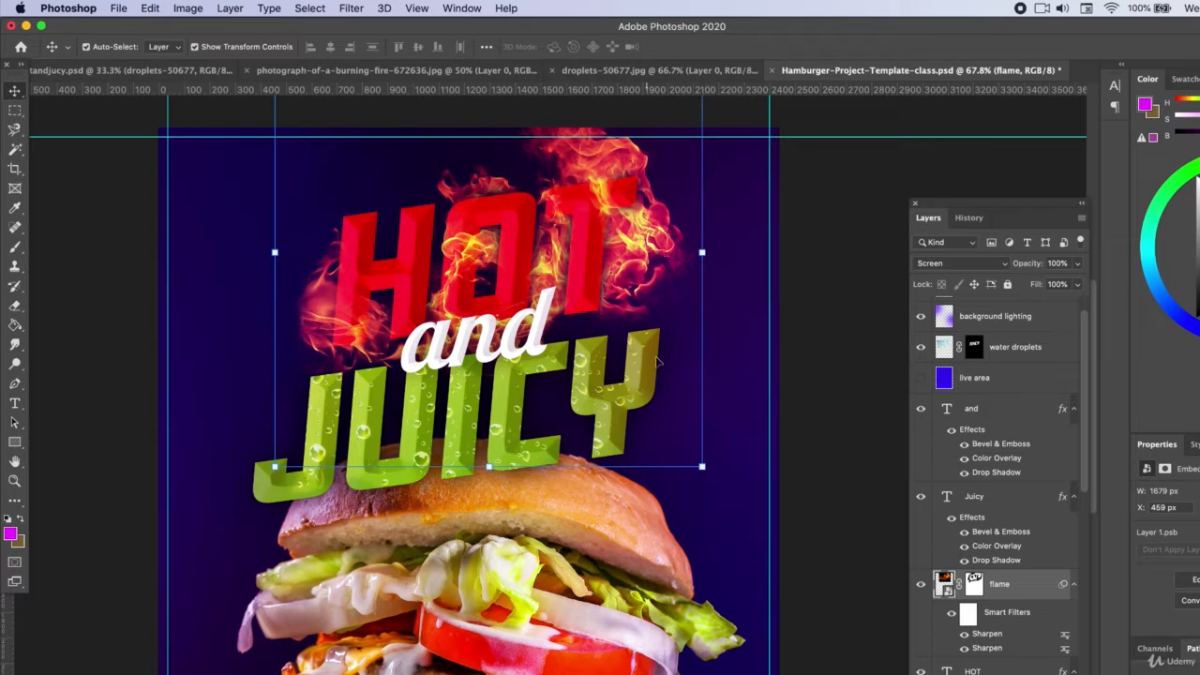
click(857, 443)
key(super+plus)
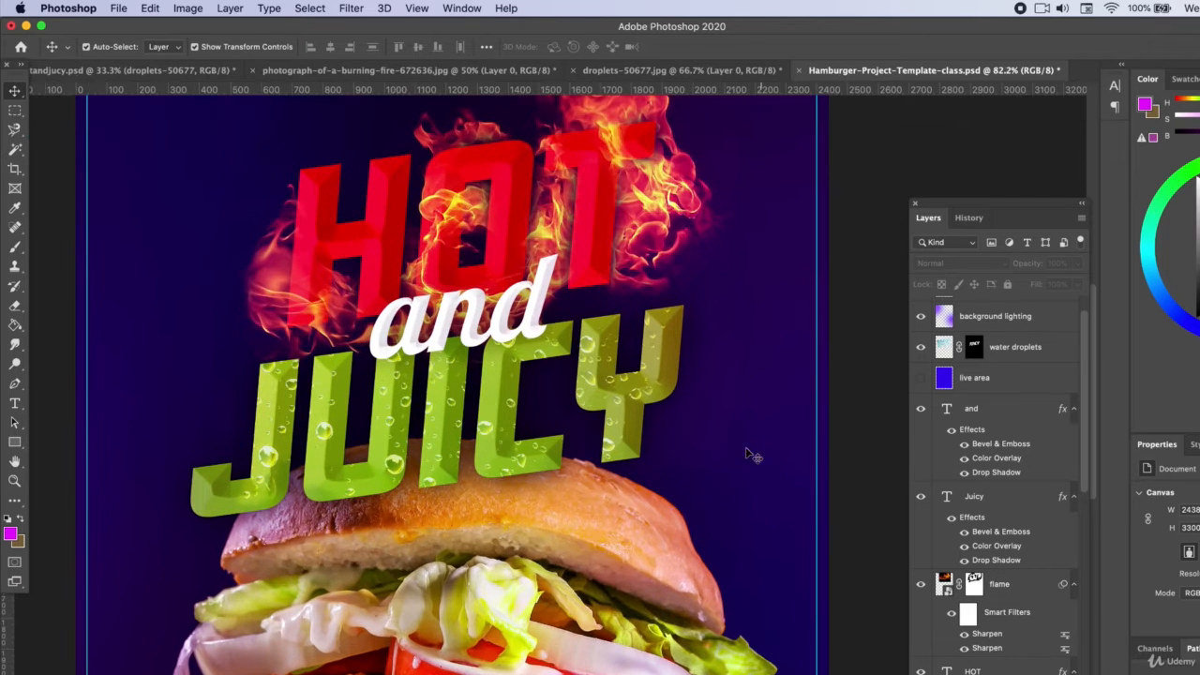
click(712, 436)
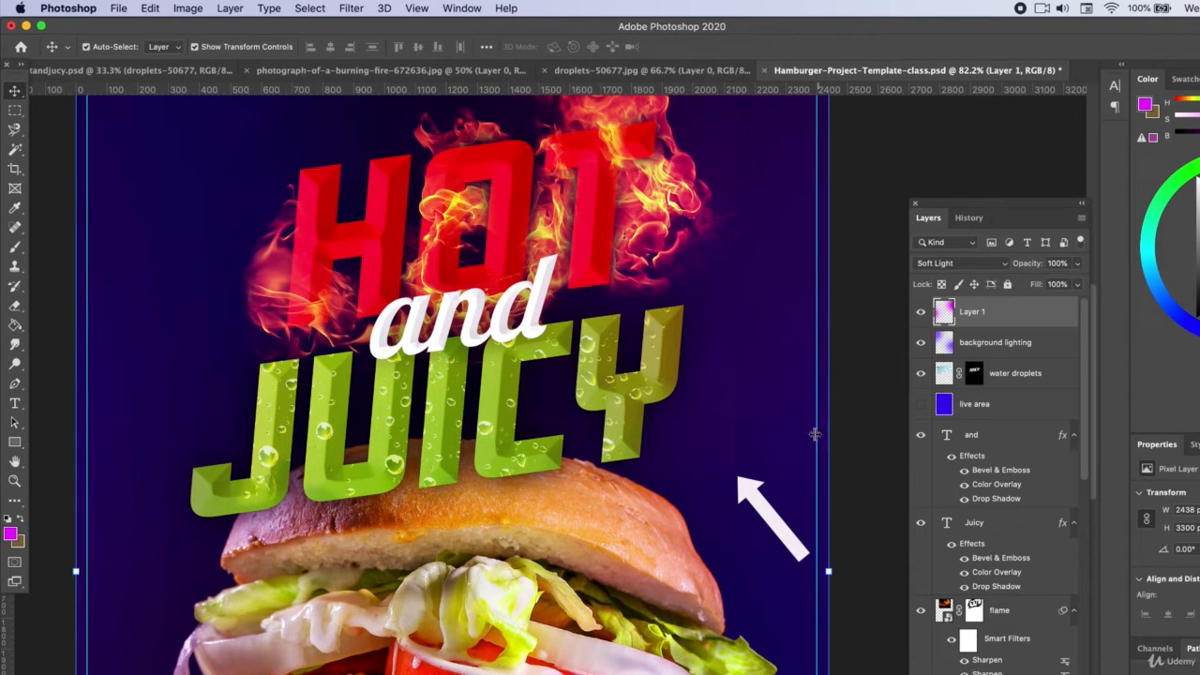
Clean up the flame image's leftover edges on the flame layer mask with a soft black 220 px brush
click(980, 610)
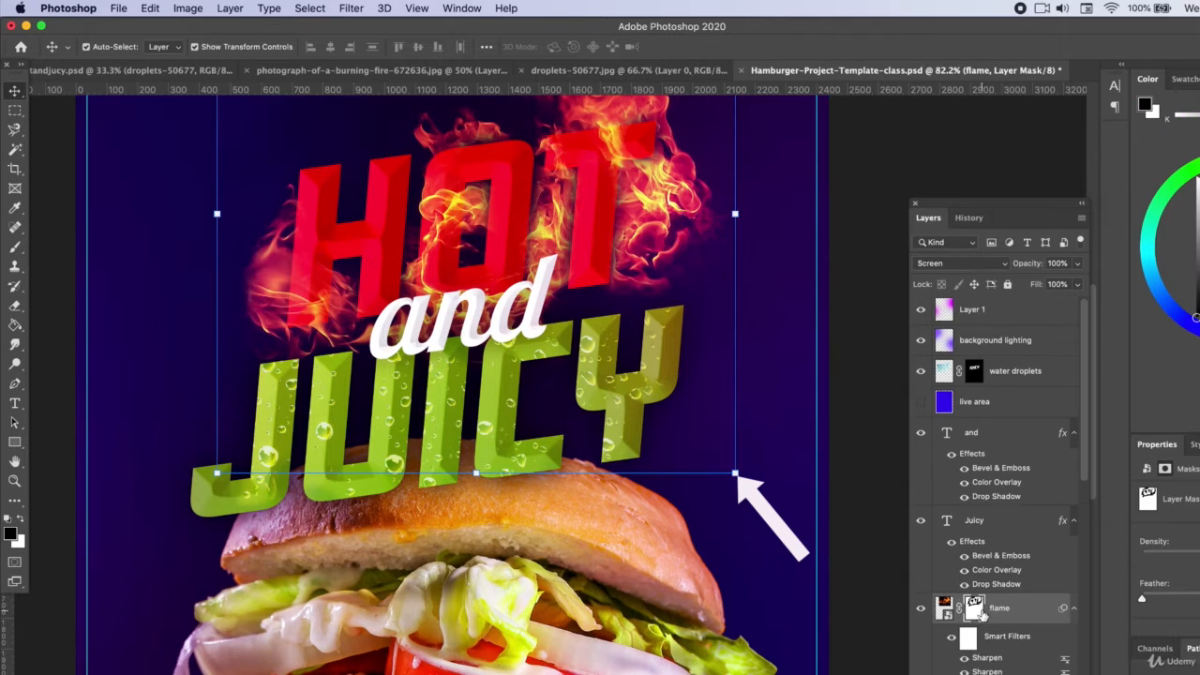
scroll(980, 610, down, 1)
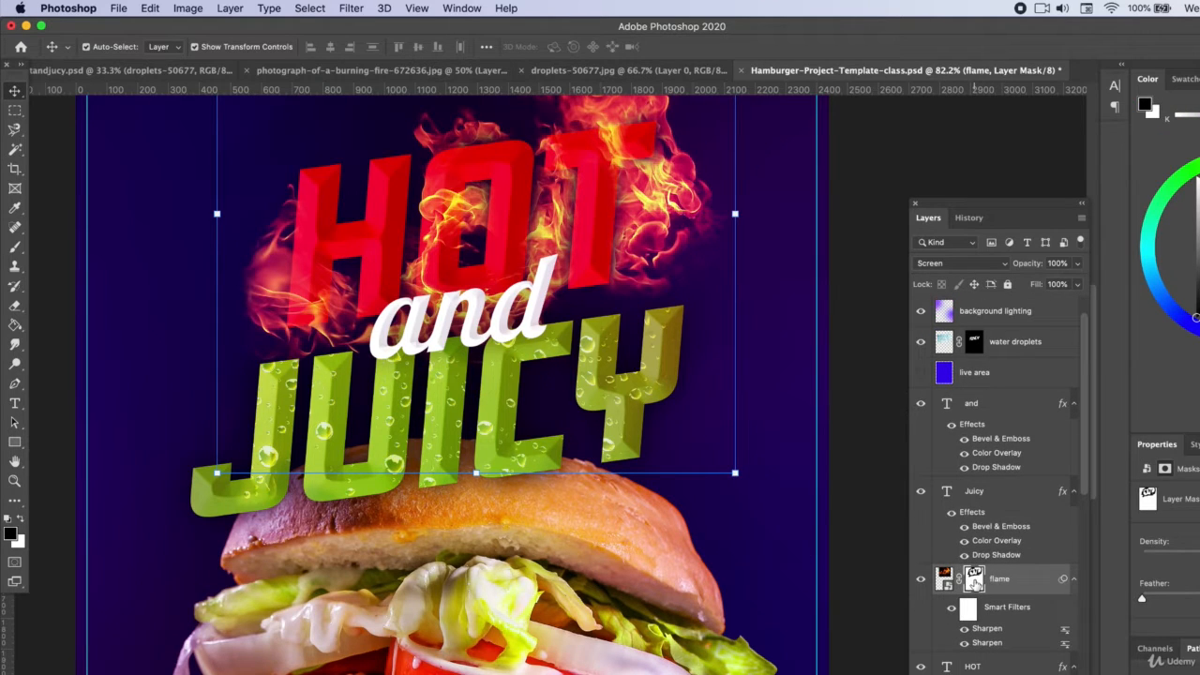
click(15, 246)
click(107, 46)
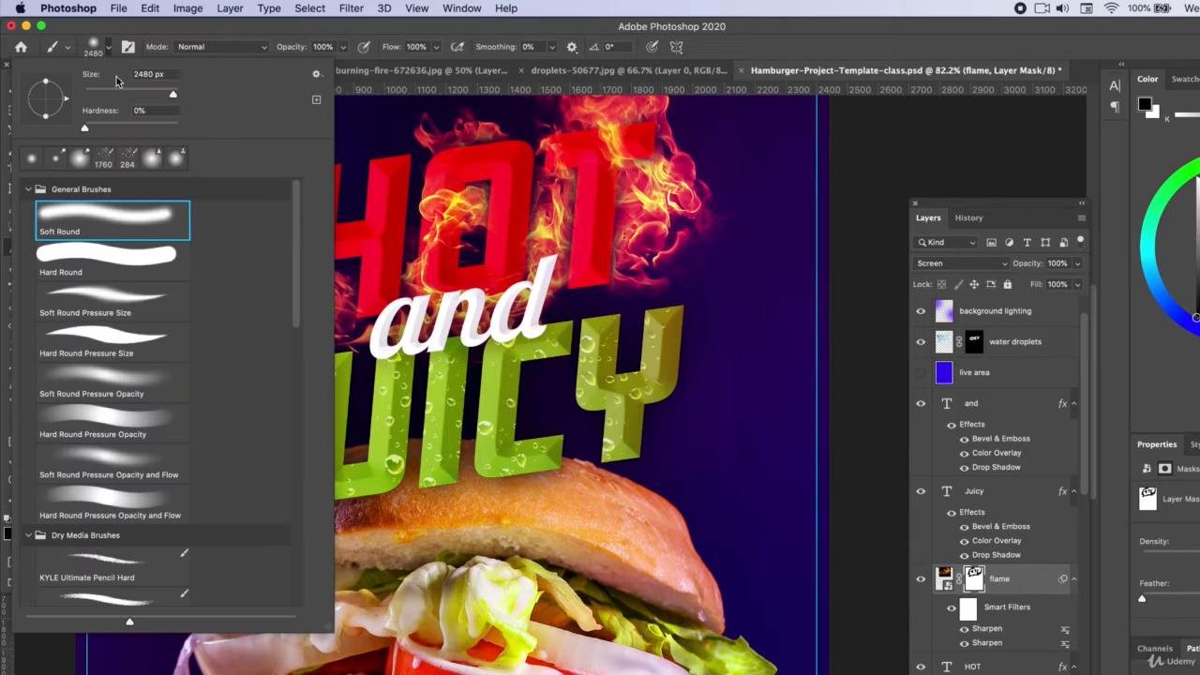
text(76)
click(155, 92)
key(Return)
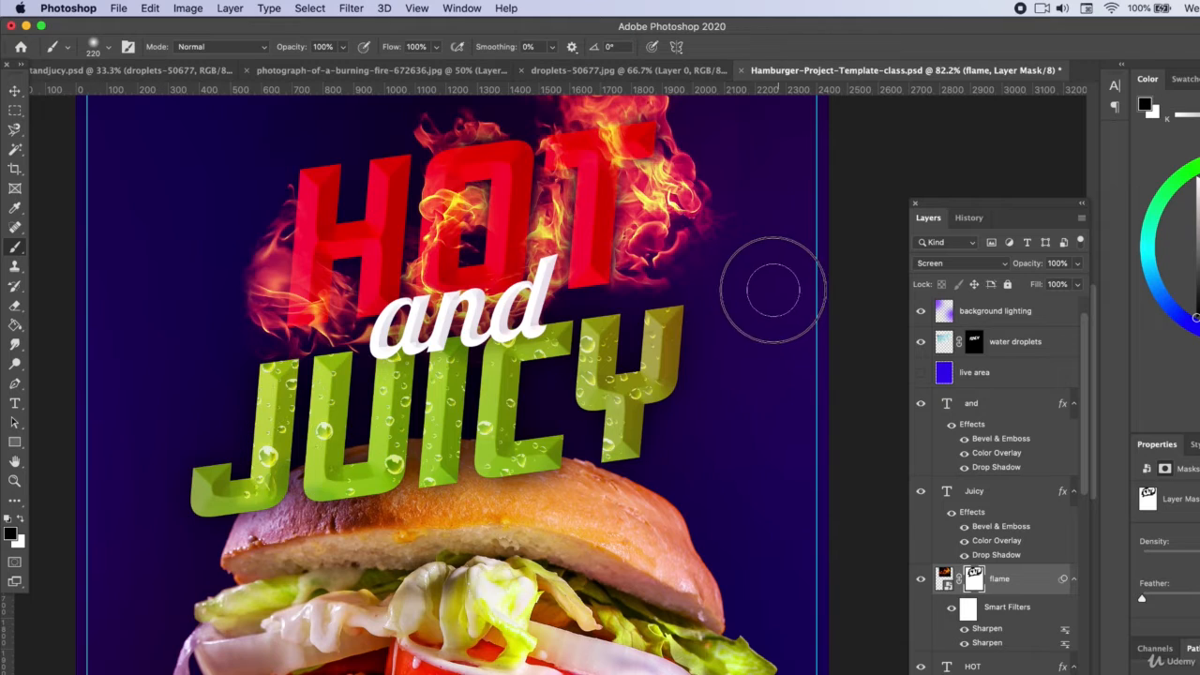
scroll(827, 333, up, 3)
scroll(827, 333, up, 3)
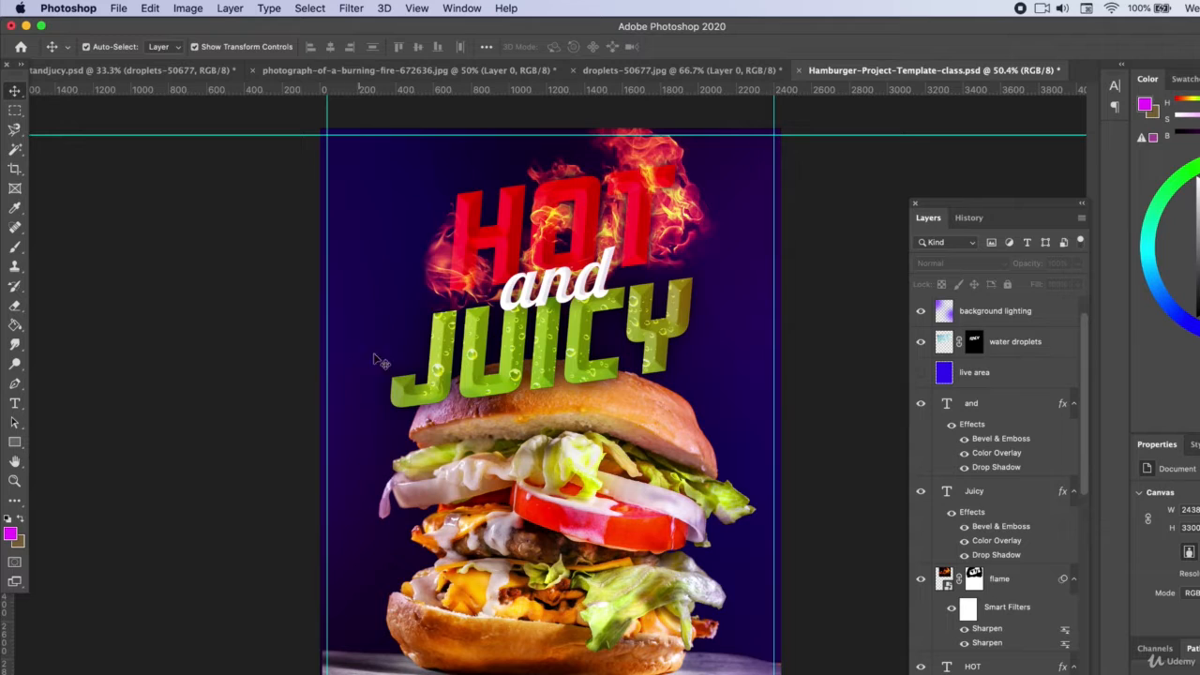
Try shifting the magenta lighting on Layer 1 leftward across the flyer, and undo the move
scroll(994, 600, down, 10)
drag(639, 442, 518, 472)
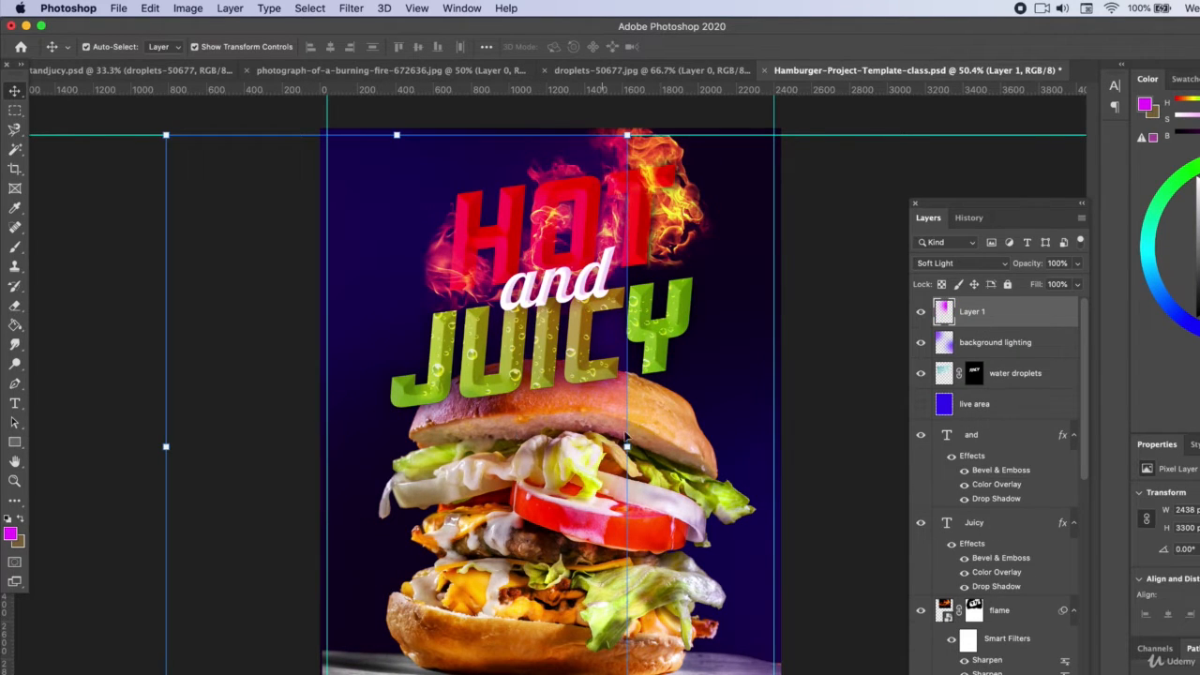
key(super+z)
click(889, 453)
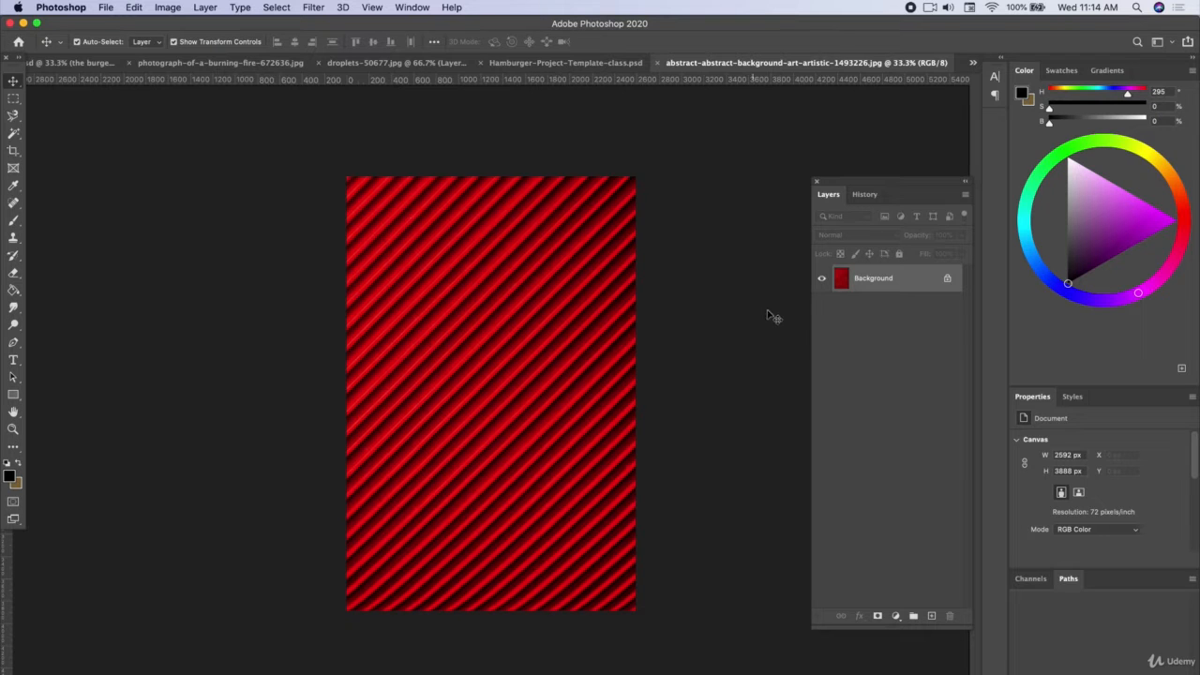
Convert the locked Background of the red striped abstract image into a regular layer
double_click(905, 279)
click(706, 343)
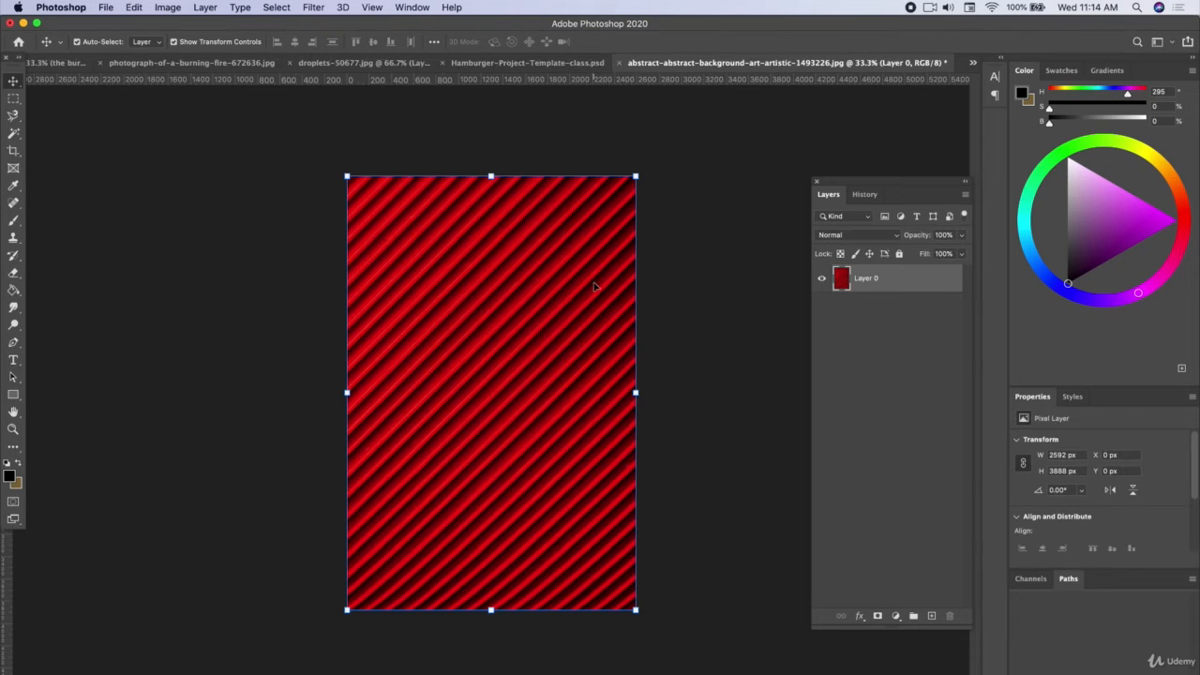
Place the red striped texture in the burger flyer directly above the Background layer and set its blend mode to Luminosity
click(525, 62)
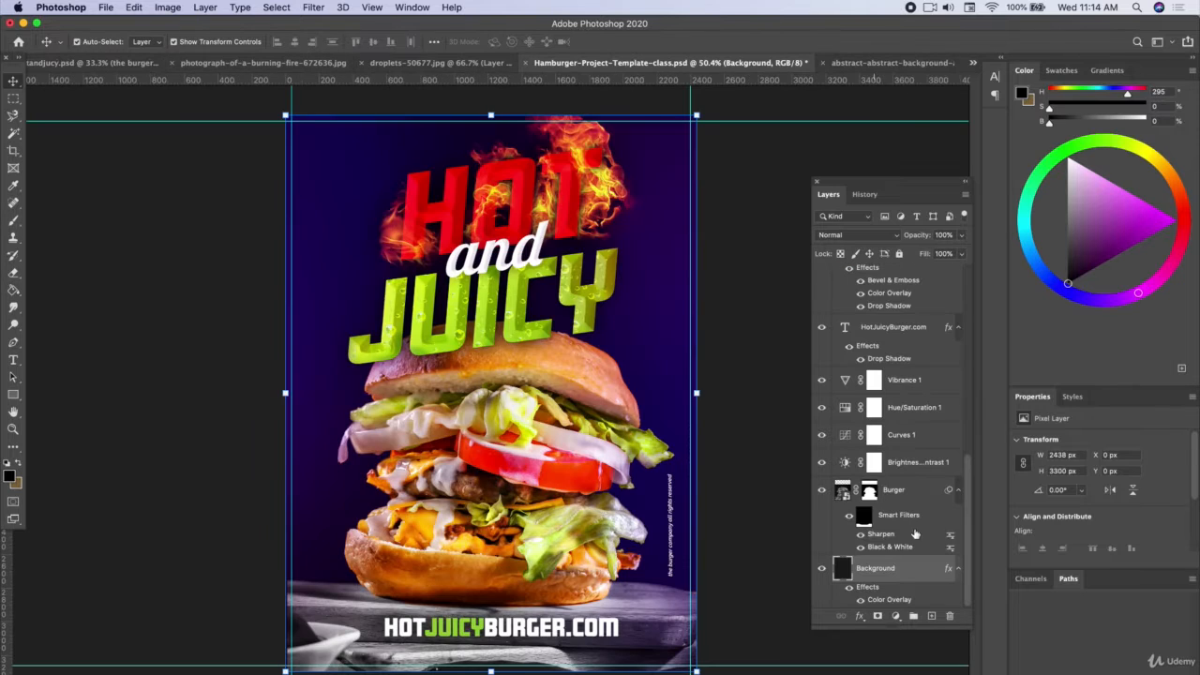
drag(890, 577, 879, 574)
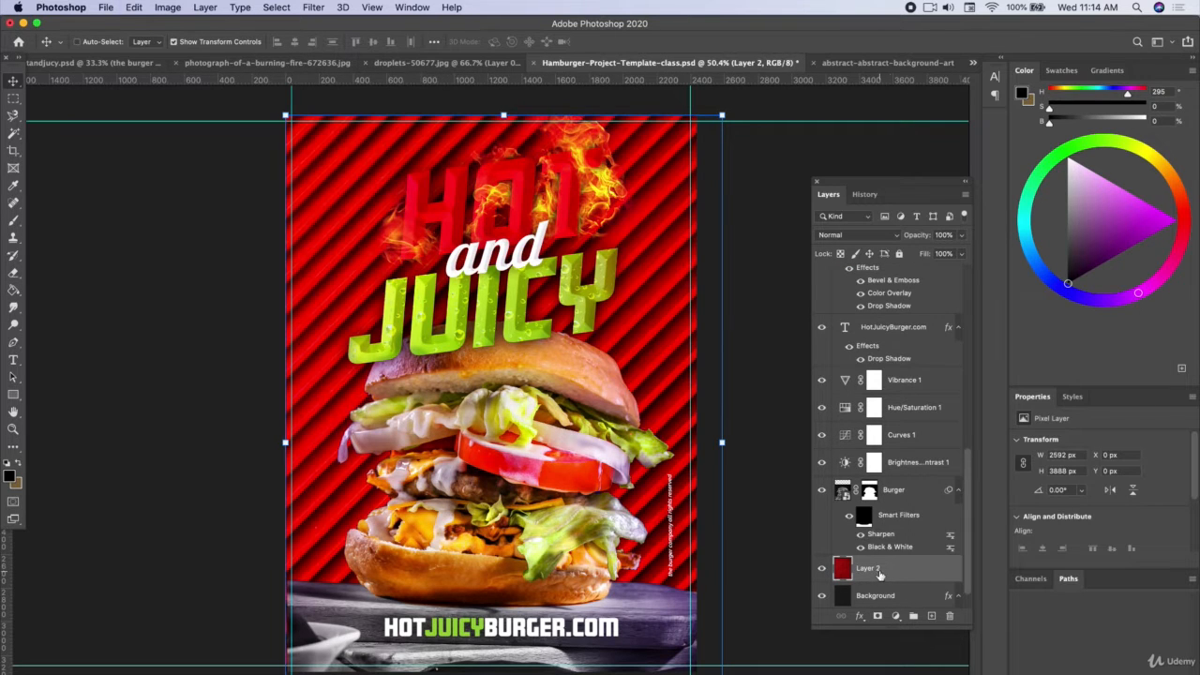
click(843, 236)
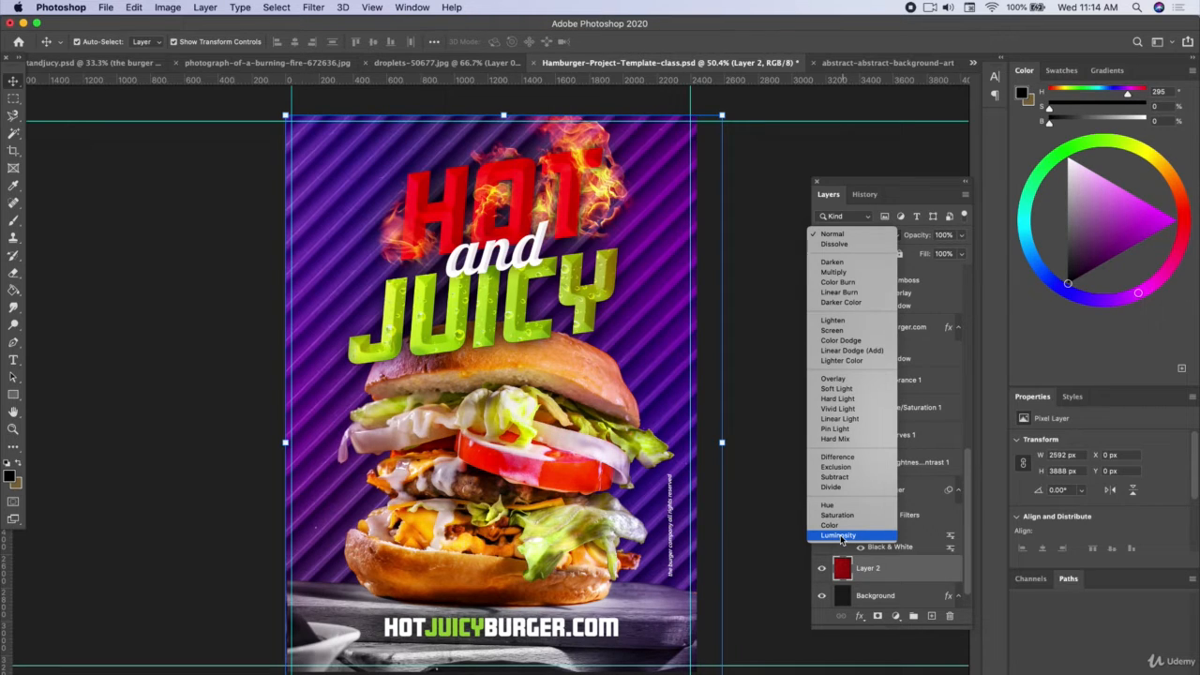
click(840, 536)
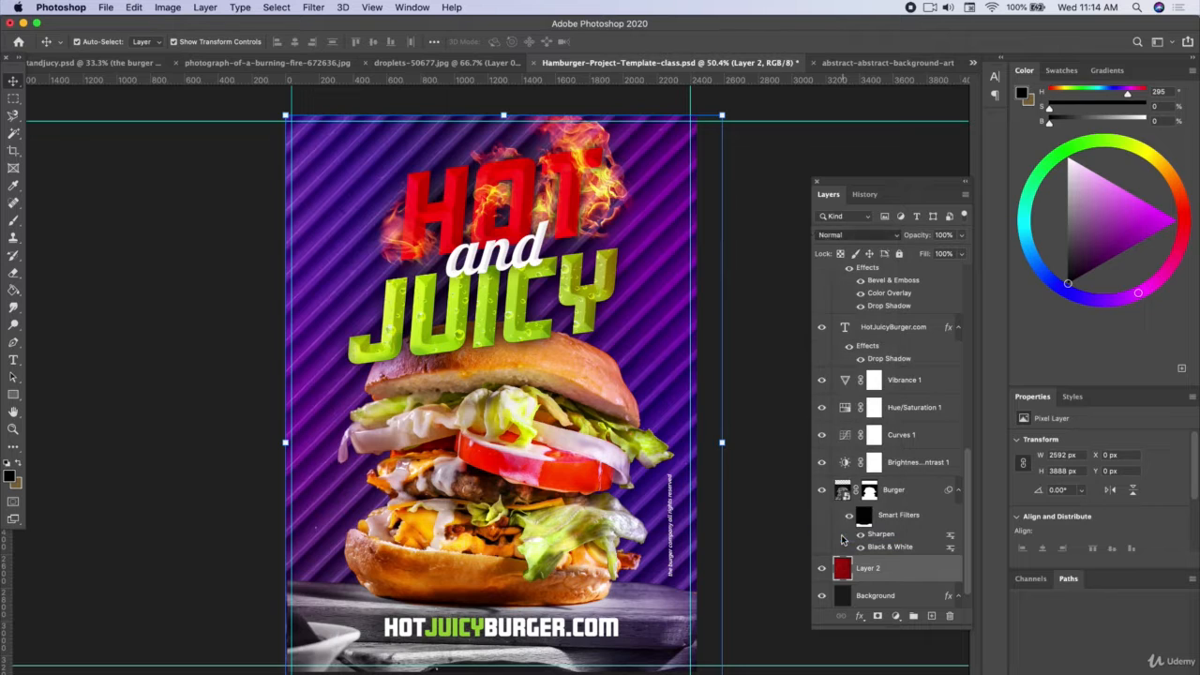
Reduce the striped texture layer's opacity to 15%
click(963, 236)
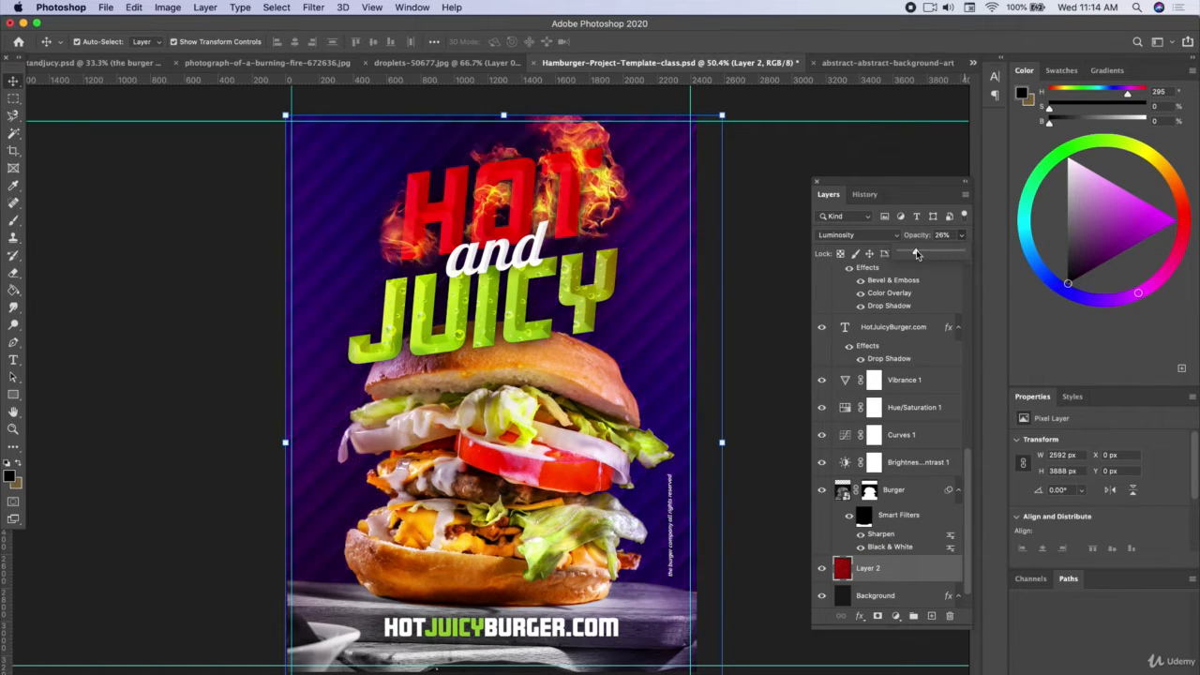
drag(916, 252, 910, 255)
click(137, 292)
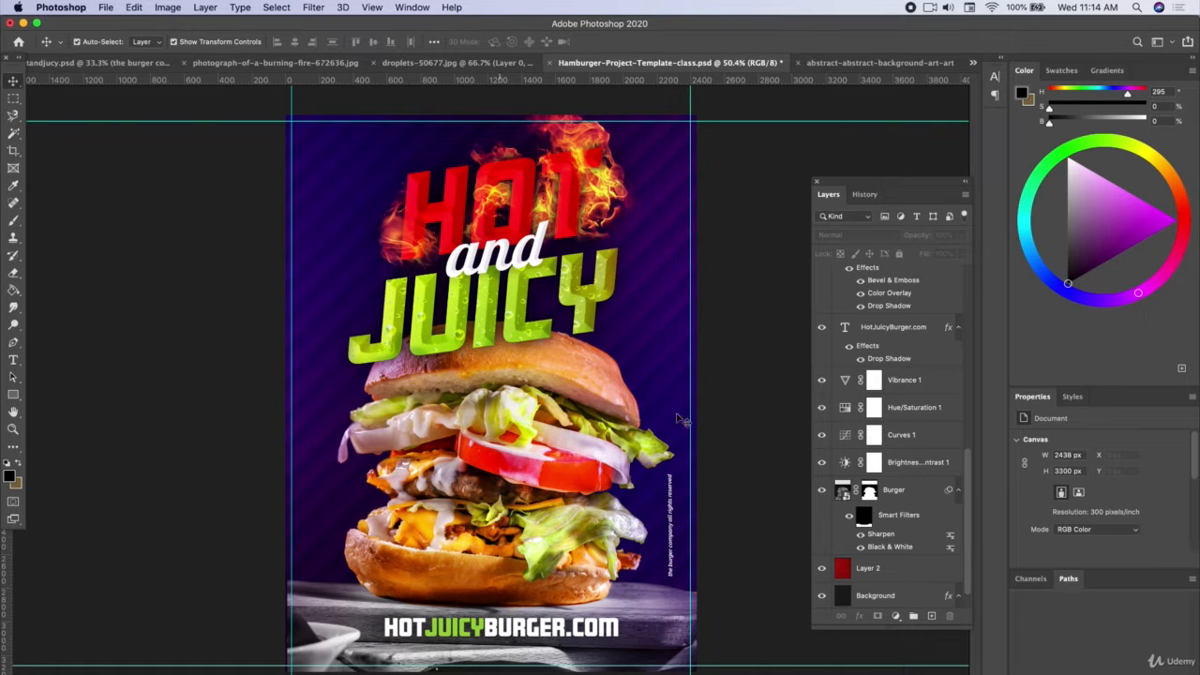
Convert the striped texture layer into a Smart Object
click(853, 570)
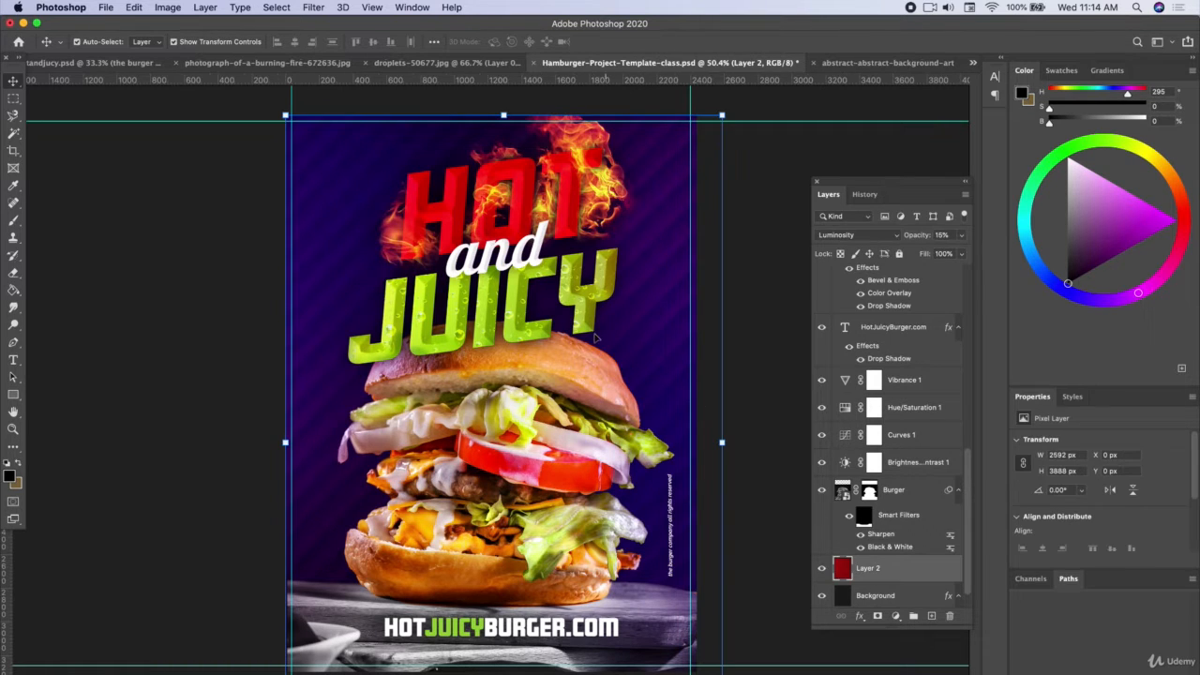
right_click(905, 575)
click(943, 311)
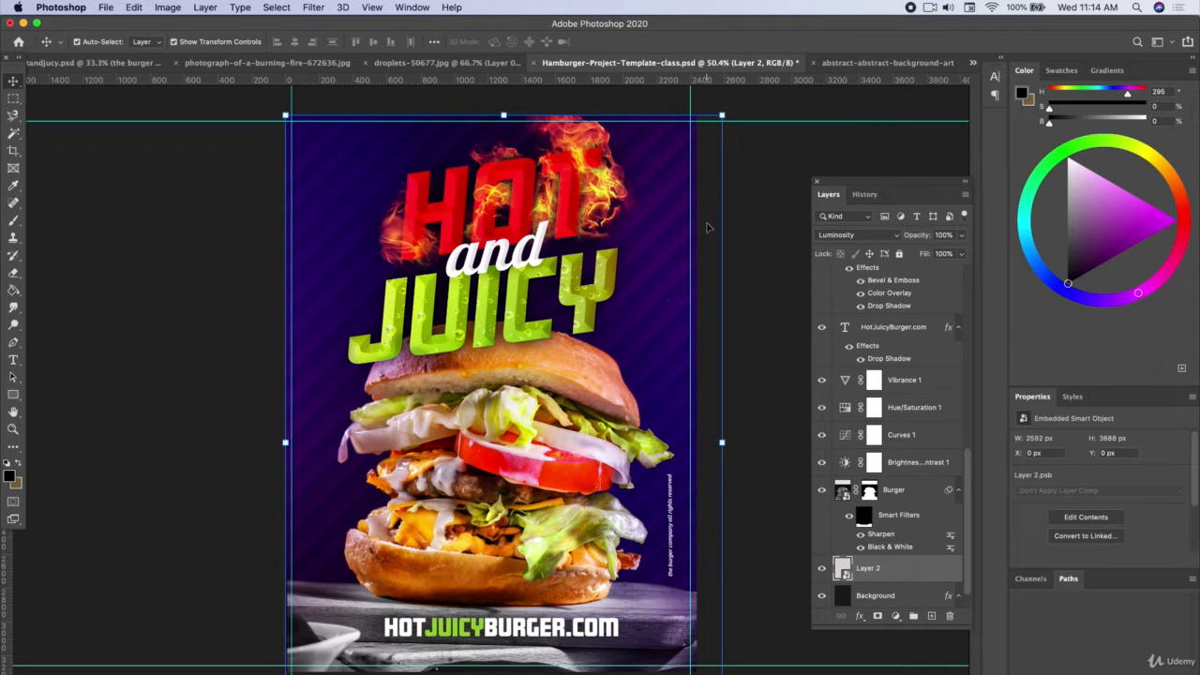
Scale the striped texture up proportionally to about 132% so it extends beyond the flyer's edges
key(super+minus)
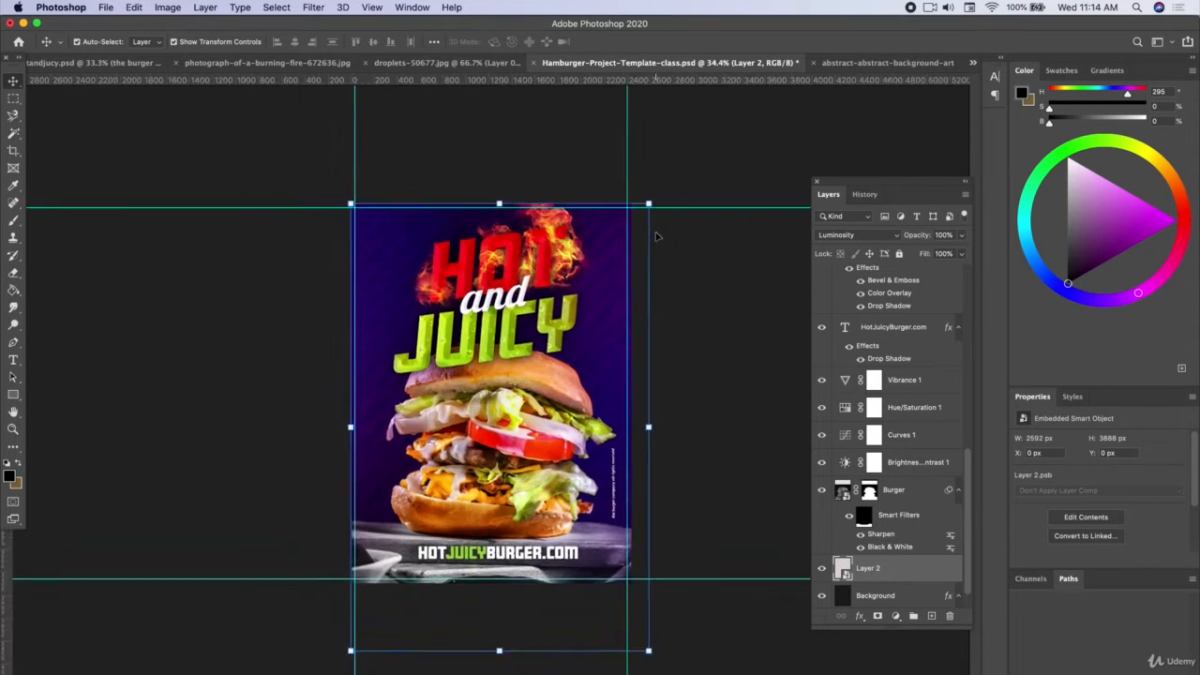
drag(648, 204, 729, 145)
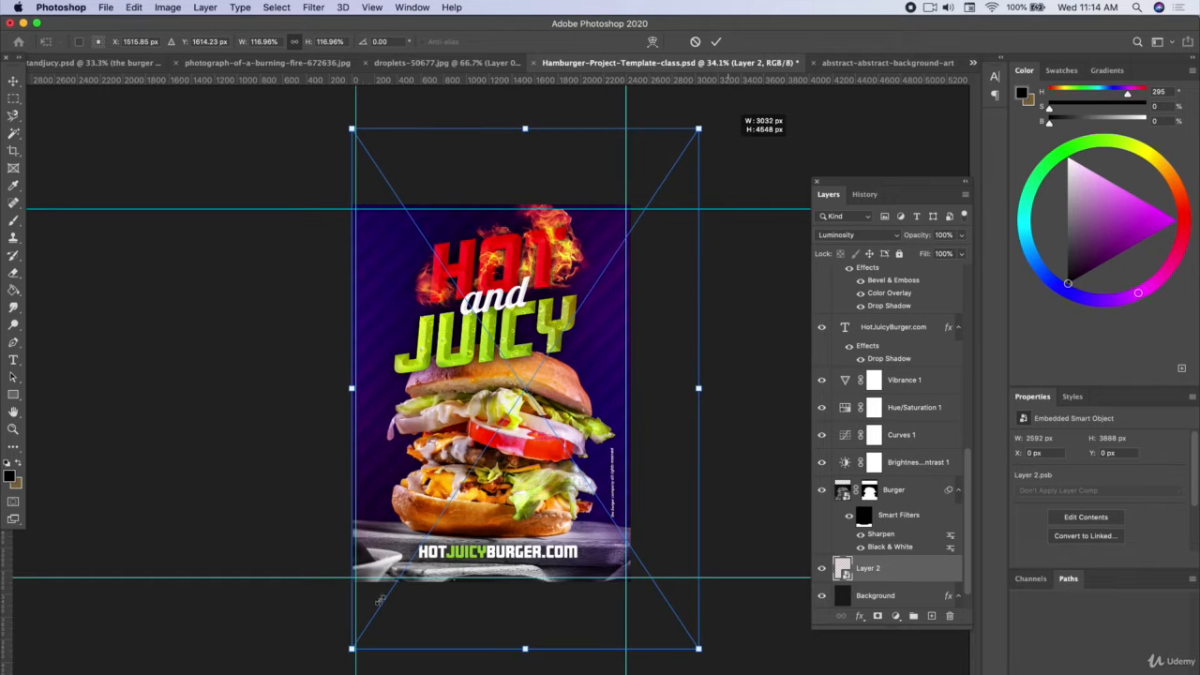
drag(352, 647, 305, 674)
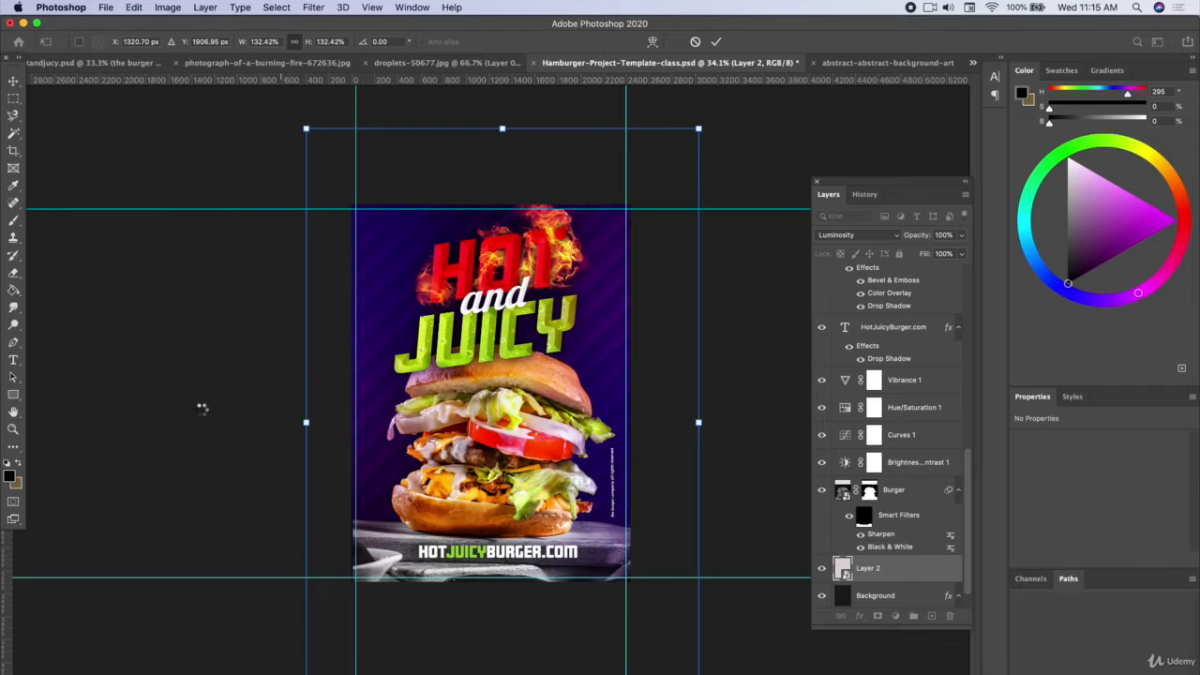
key(Return)
click(349, 424)
key(super+plus)
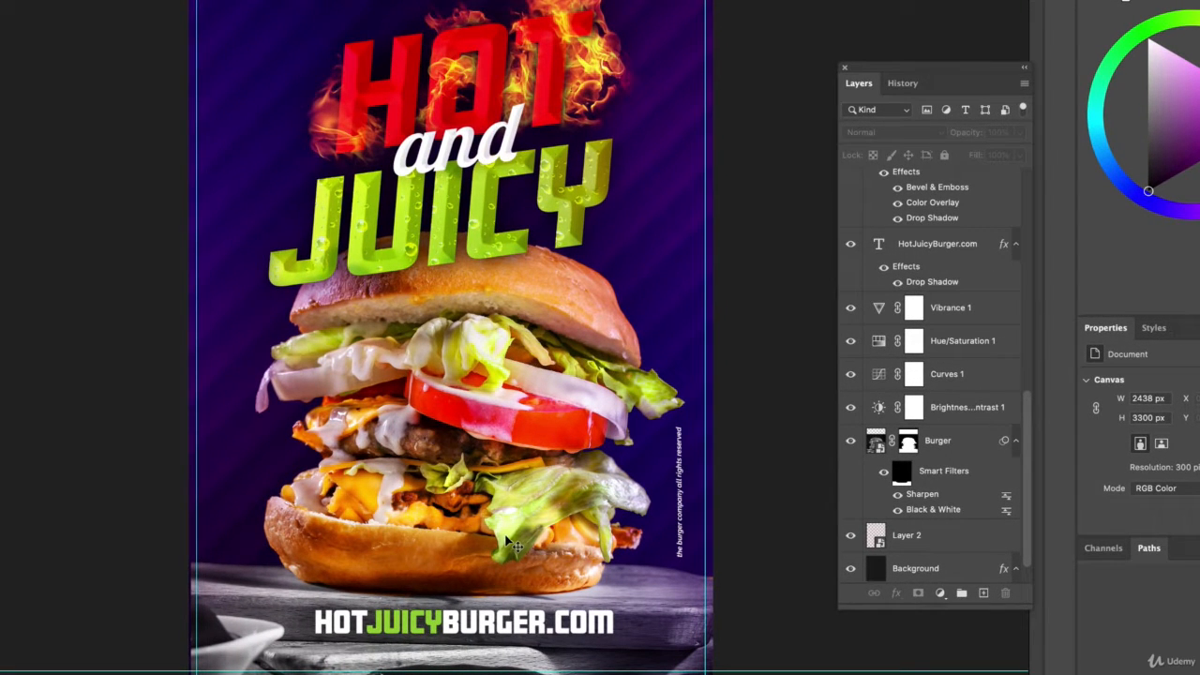
Add a Multiply drop shadow with 74% opacity and 166 px size to the Burger layer, increasing the shadow's distance
click(504, 531)
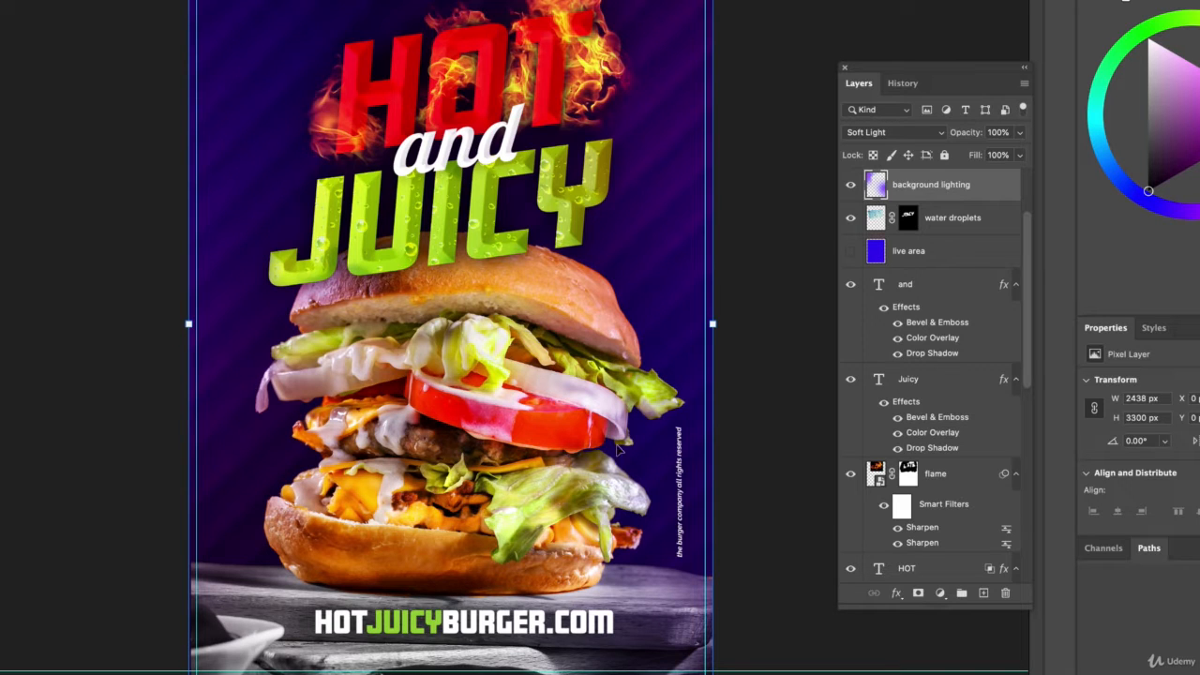
scroll(980, 526, down, 10)
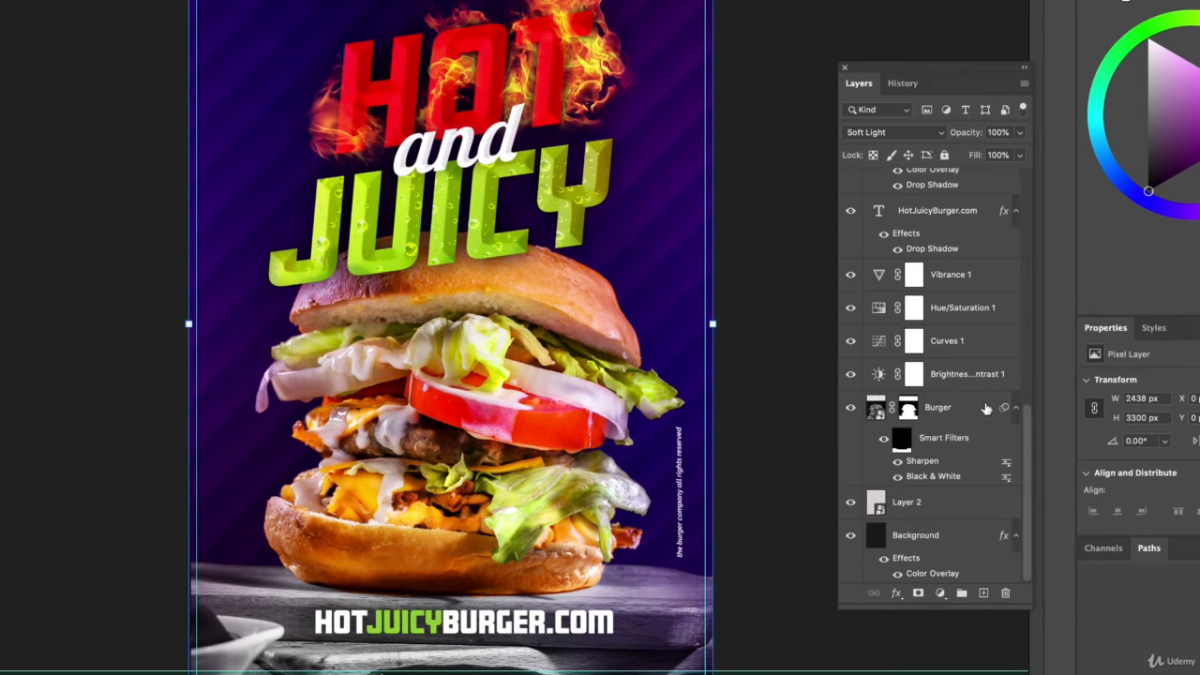
click(986, 409)
double_click(986, 409)
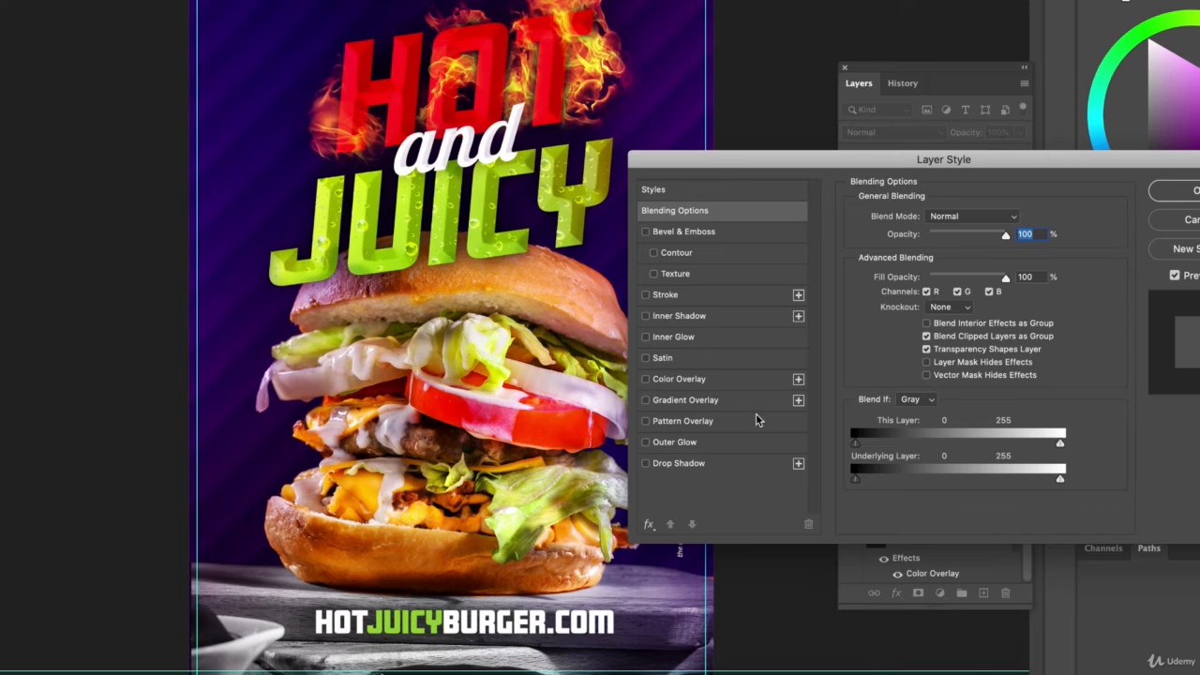
click(673, 463)
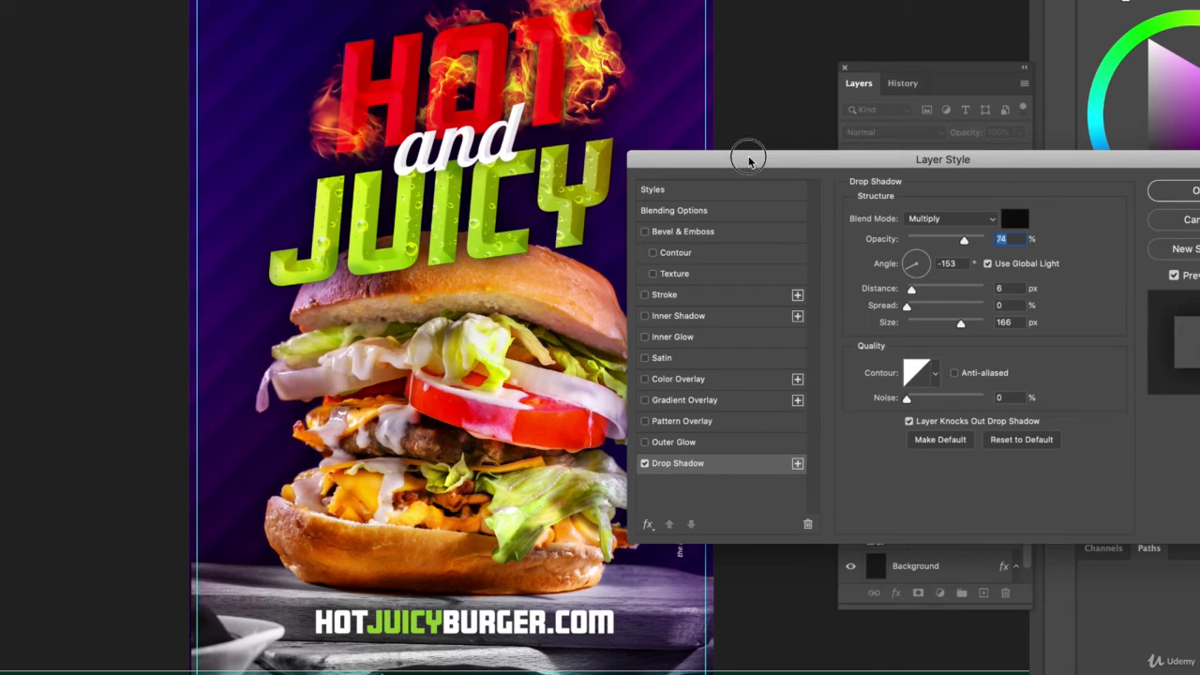
drag(758, 160, 873, 181)
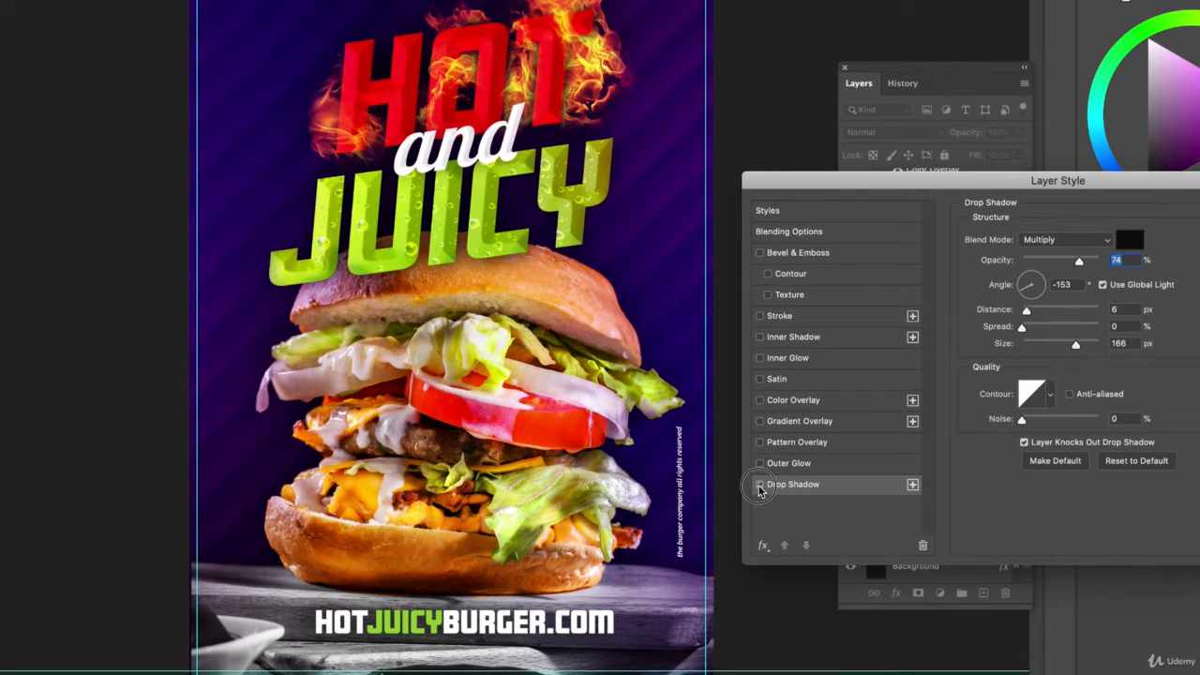
click(760, 485)
click(759, 486)
drag(1028, 311, 1042, 311)
key(Return)
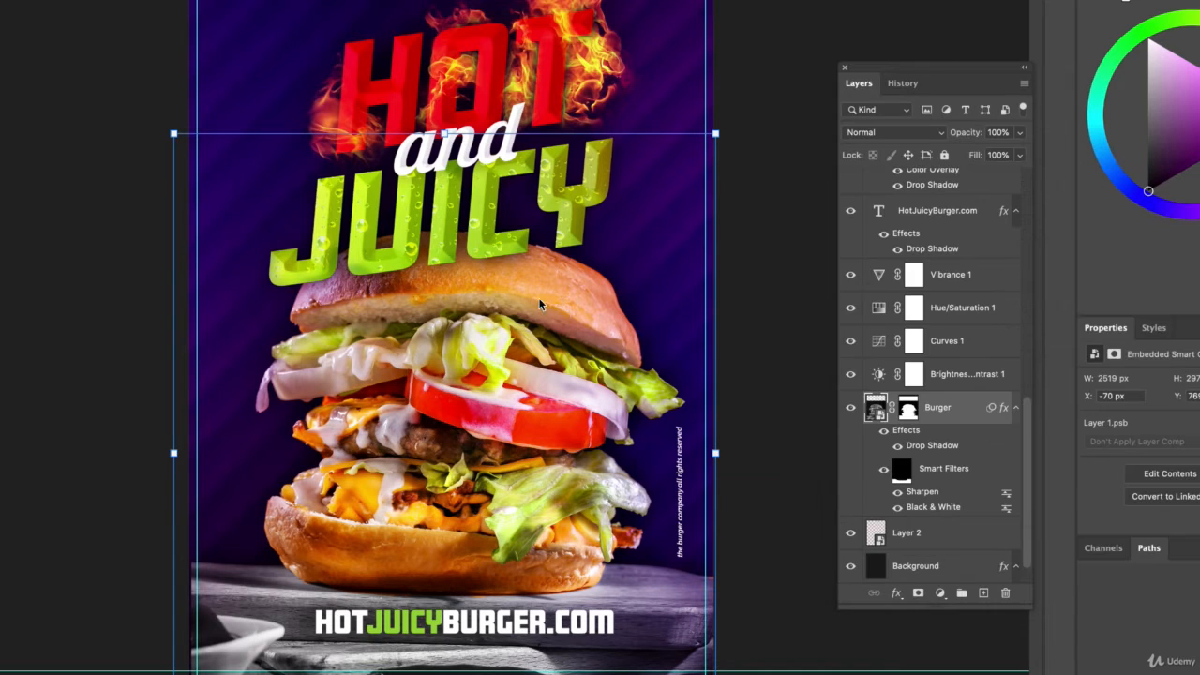
Compare the flyer with and without the burger's drop shadow by undoing and redoing the effect
click(44, 358)
key(super+z)
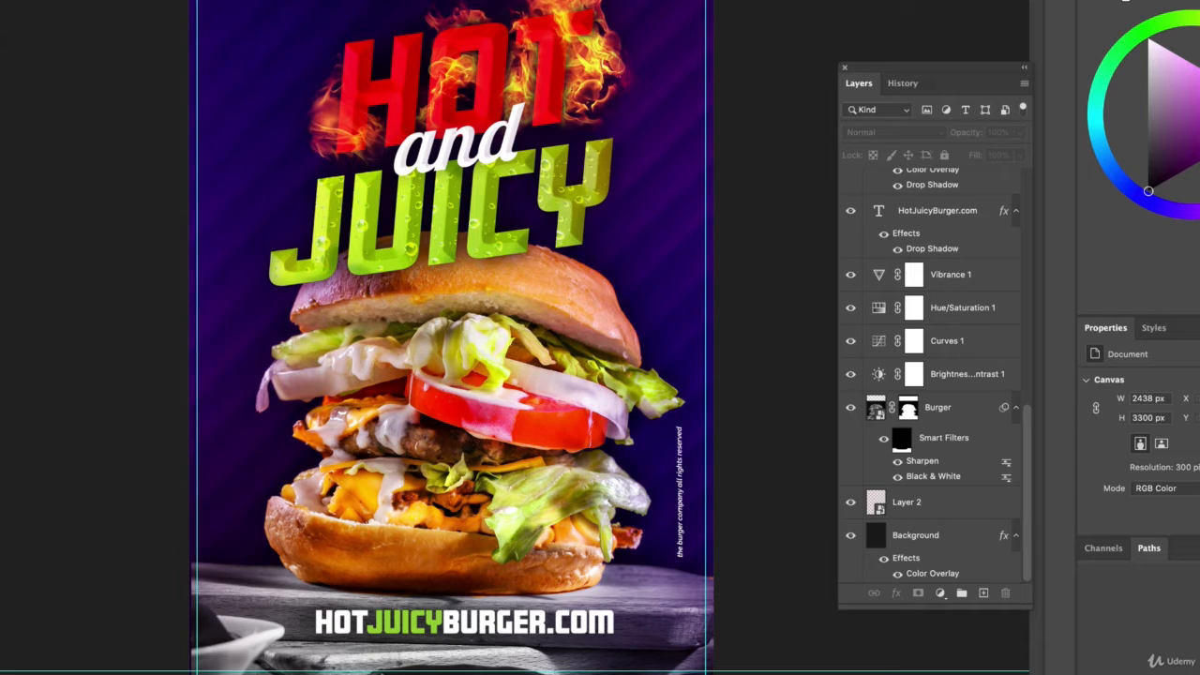
key(super+shift+z)
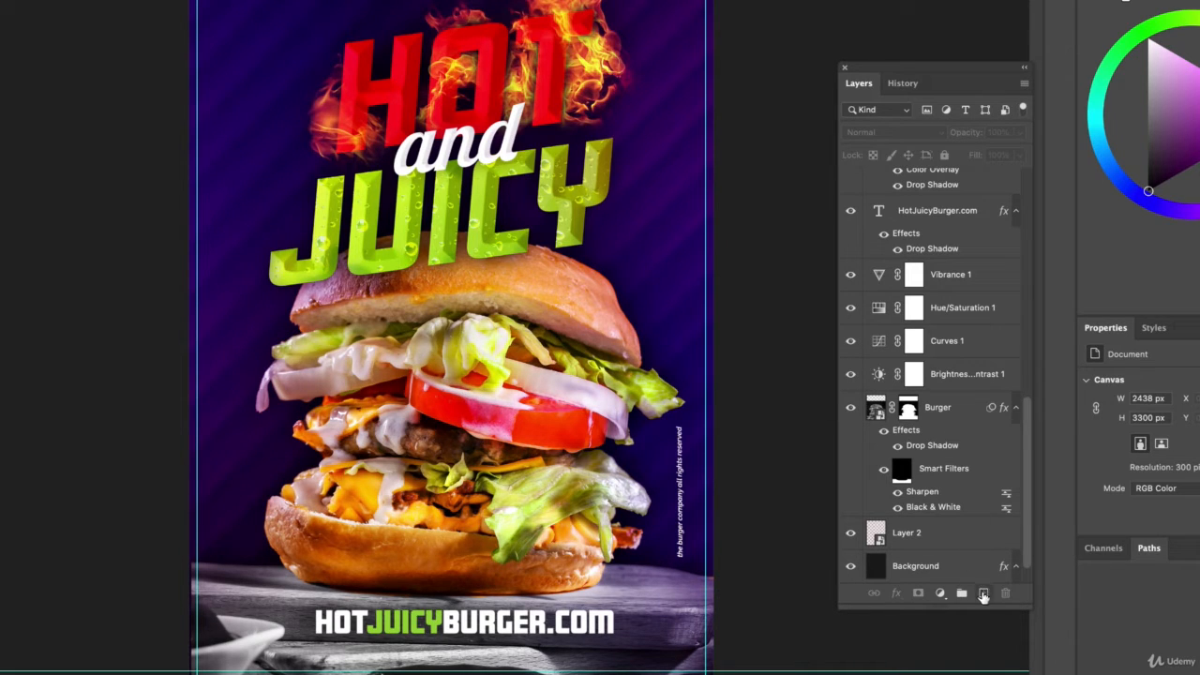
Add an empty layer directly above the live area layer
scroll(960, 480, up, 5)
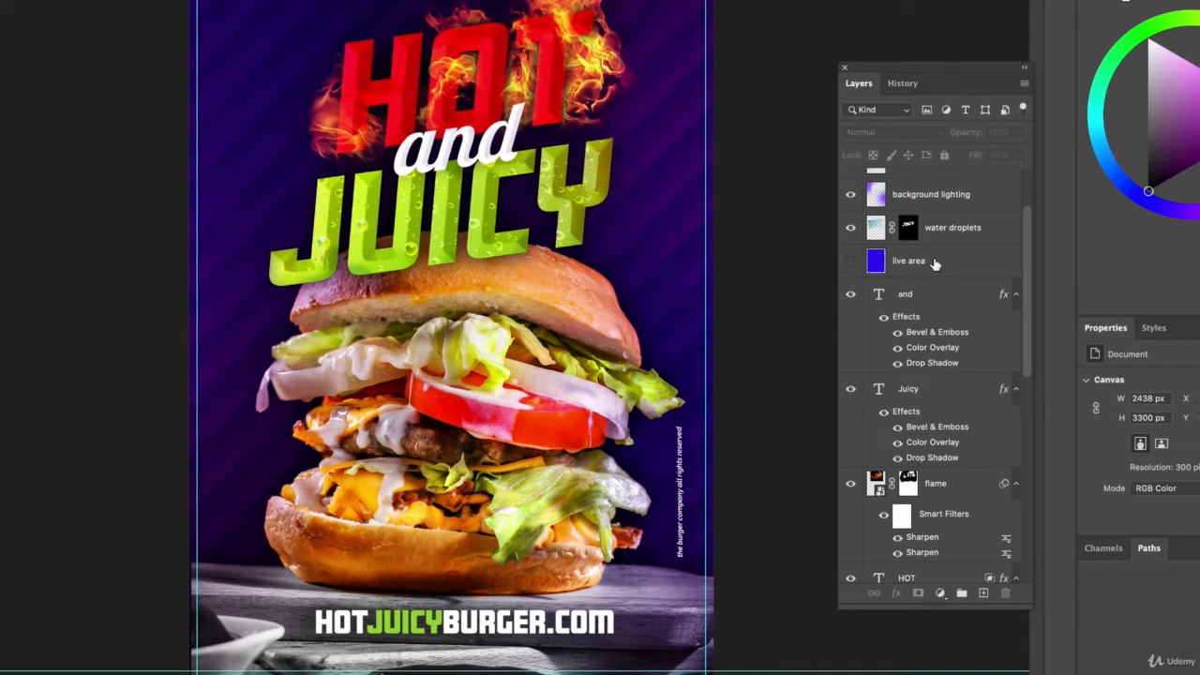
click(935, 264)
click(984, 592)
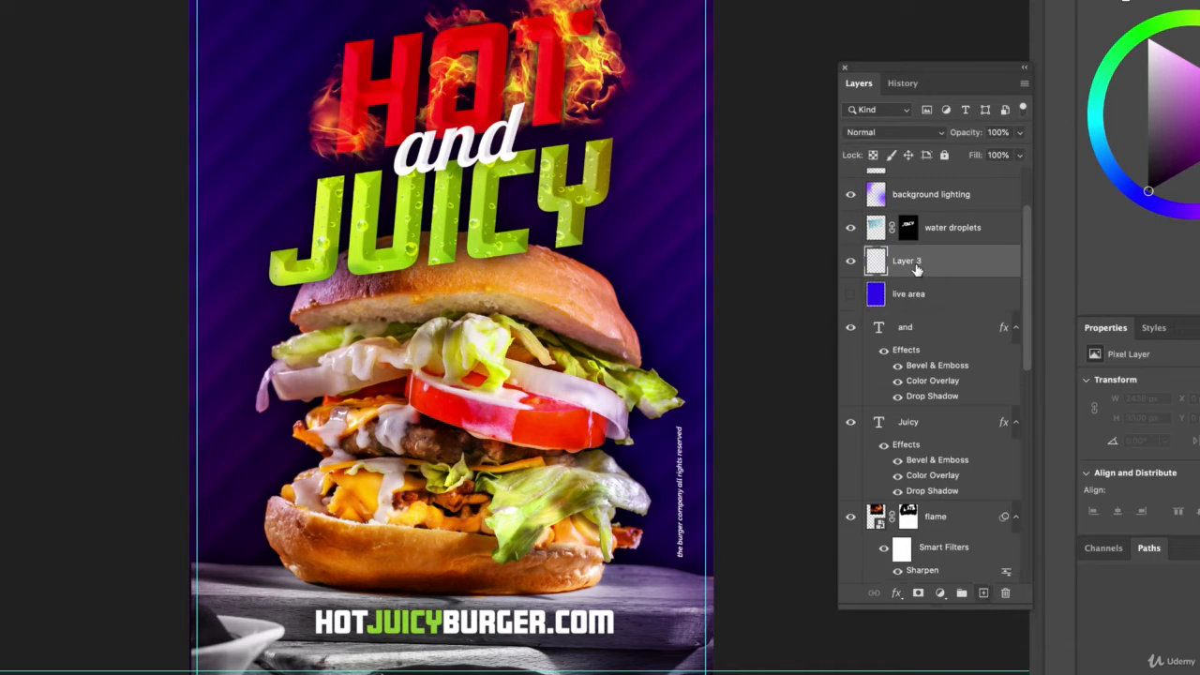
Move the Juicy text layer above the live area and "and" layers, and check it by toggling its visibility
scroll(928, 272, up, 2)
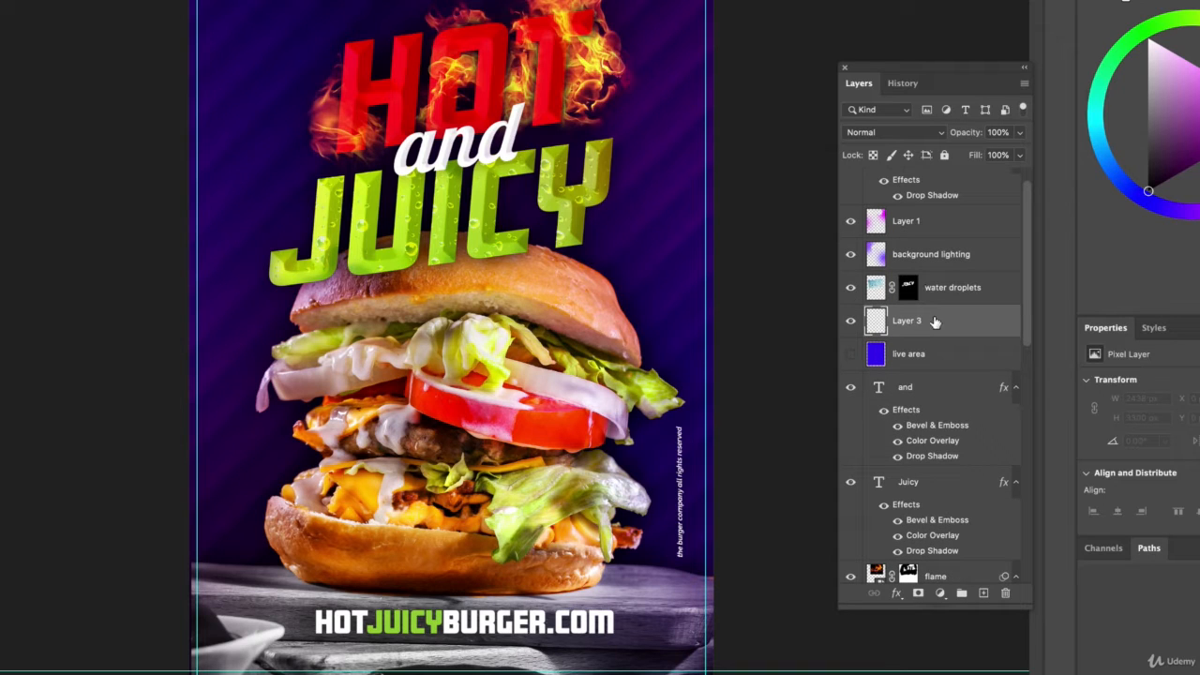
scroll(928, 345, down, 2)
drag(931, 418, 932, 270)
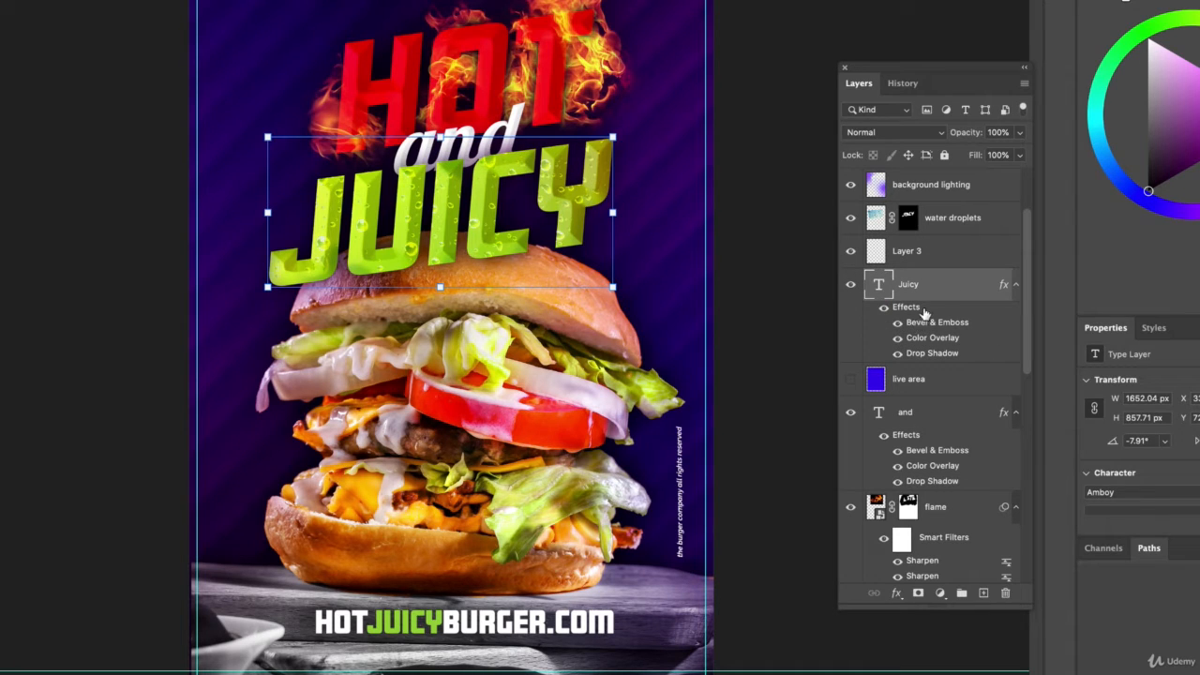
click(851, 286)
click(851, 286)
Paint a black shadow beneath the JUICY lettering on a new layer under the Juicy text, using a 166 px Soft Round brush
click(938, 383)
click(986, 598)
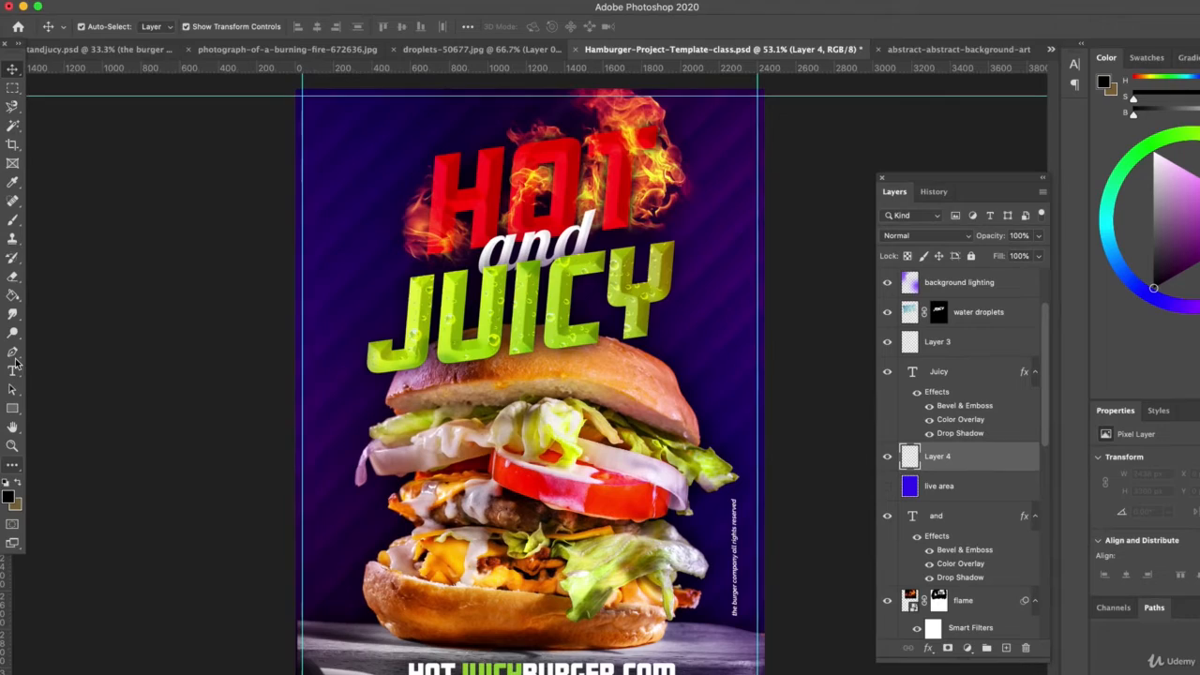
click(13, 220)
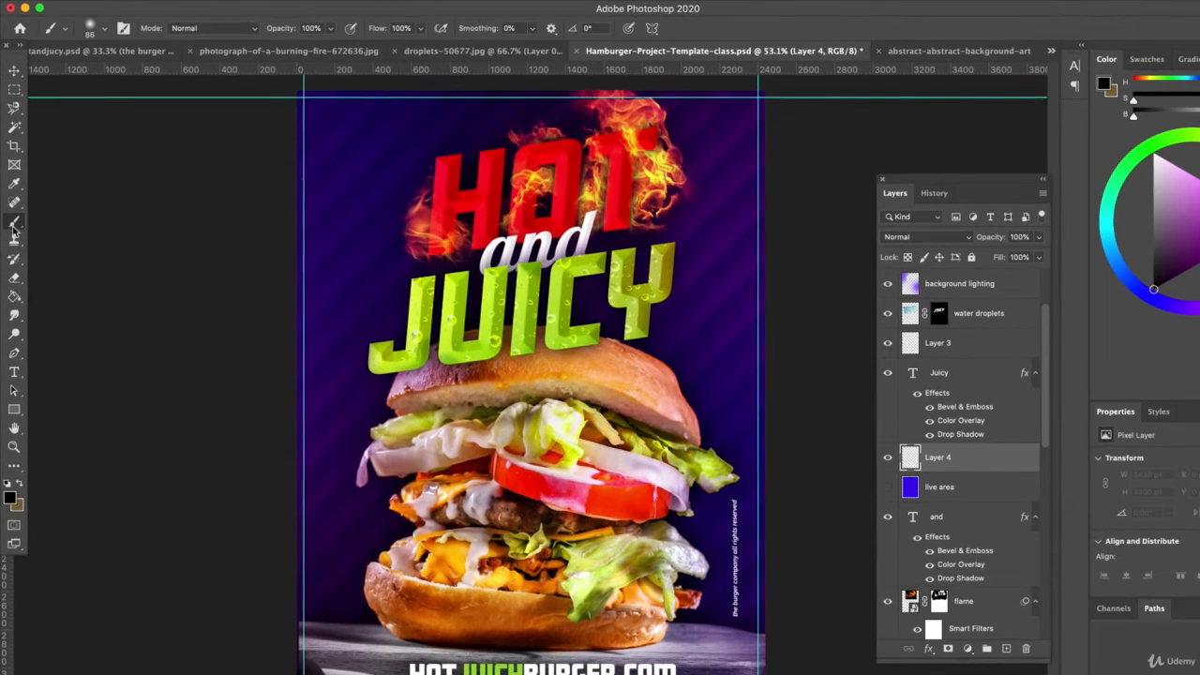
click(101, 30)
click(110, 35)
click(105, 29)
drag(130, 73, 142, 74)
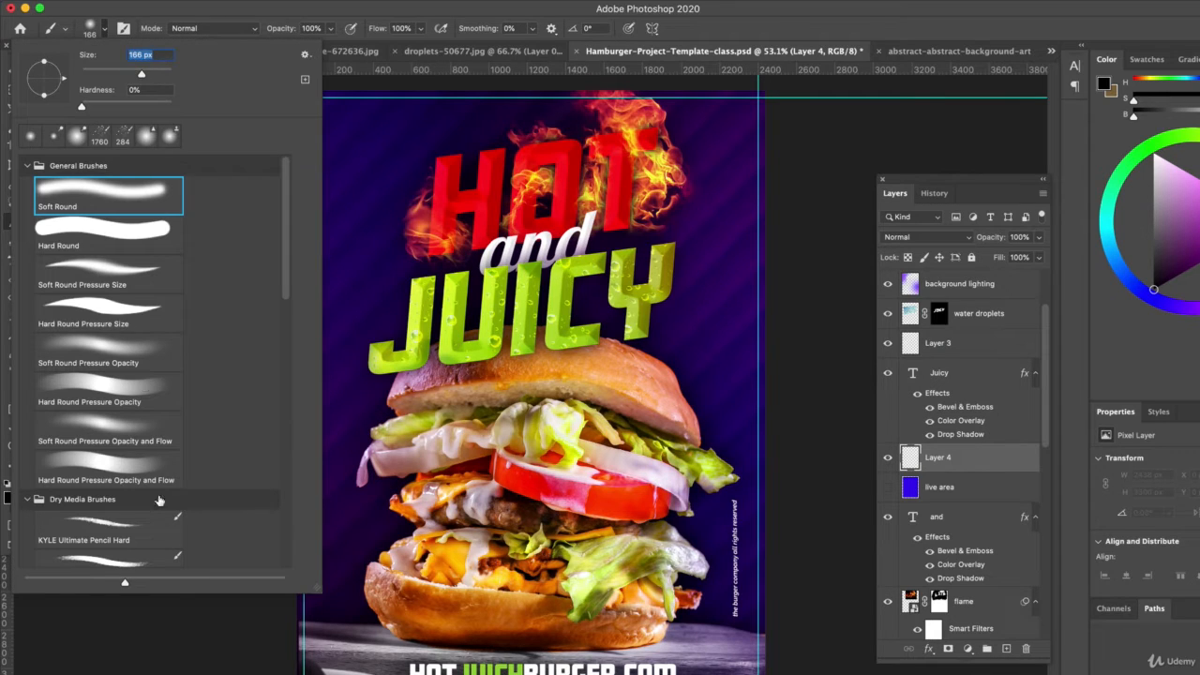
click(165, 619)
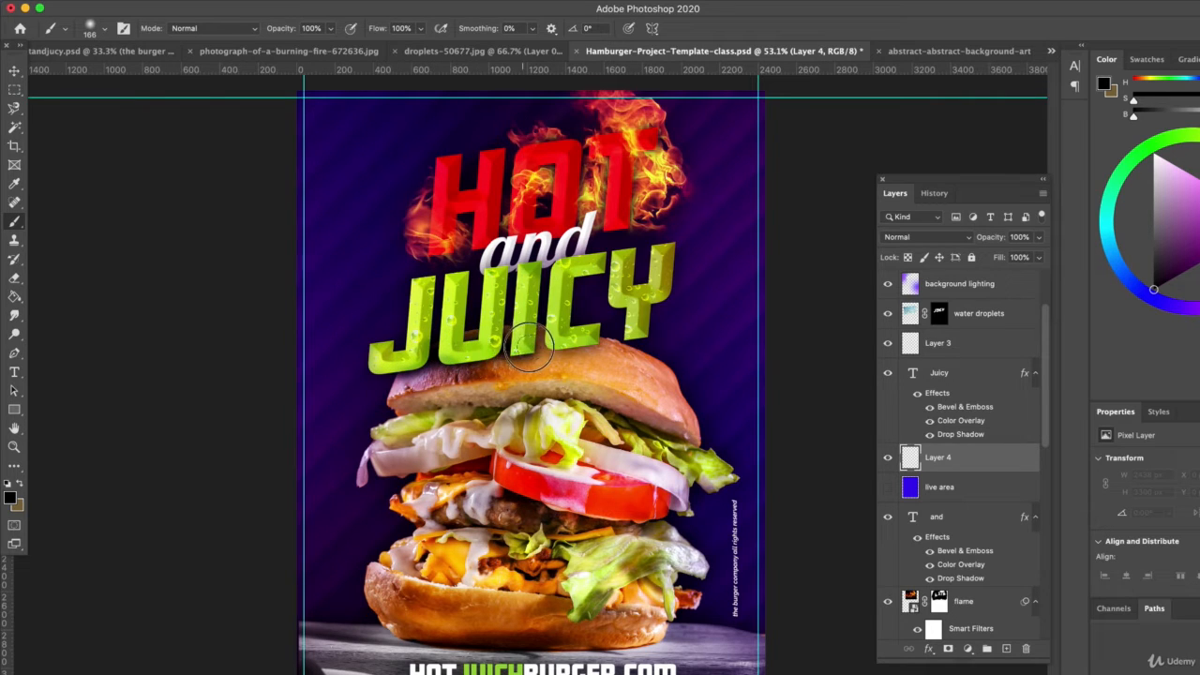
drag(628, 335, 662, 333)
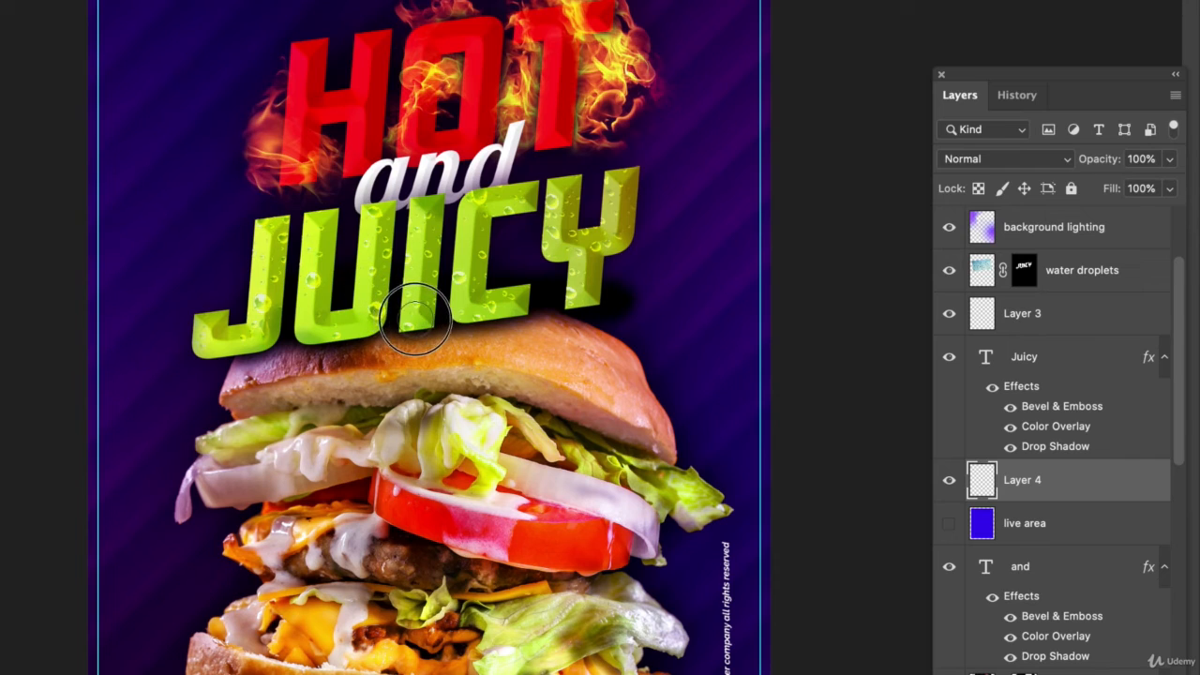
mouse_move(473, 313)
mouse_down()
mouse_move(537, 284)
mouse_move(601, 268)
mouse_up()
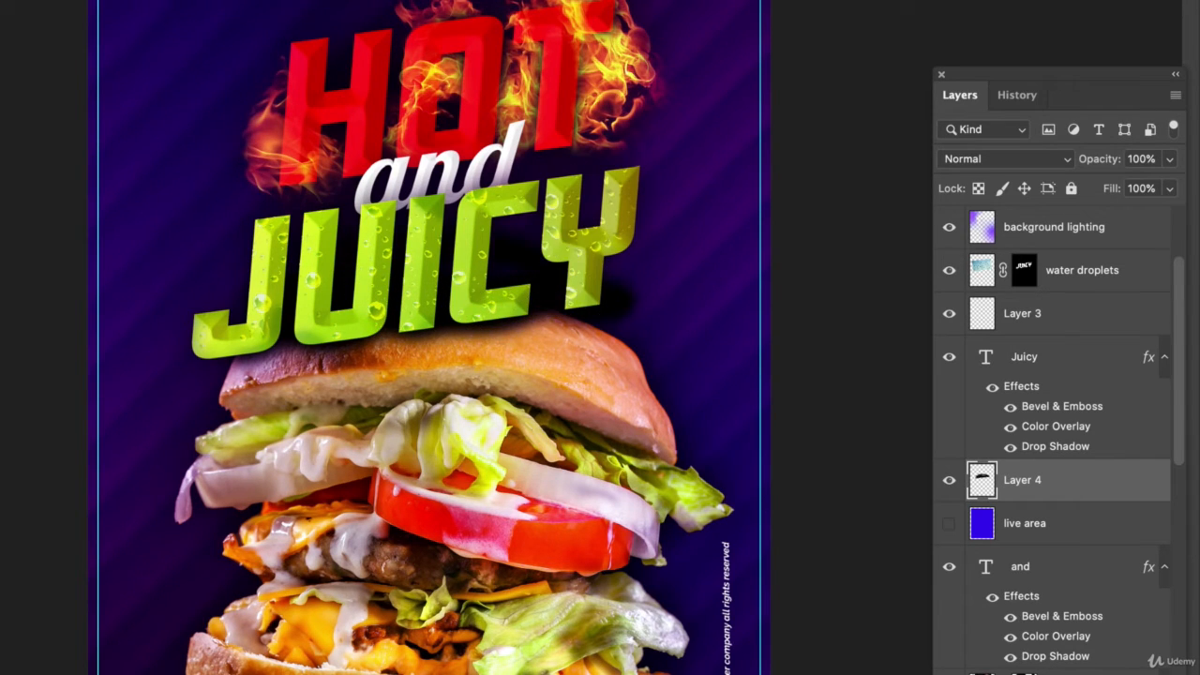
Lower the painted shadow layer's opacity to 33%
click(1170, 160)
drag(1172, 184, 1090, 187)
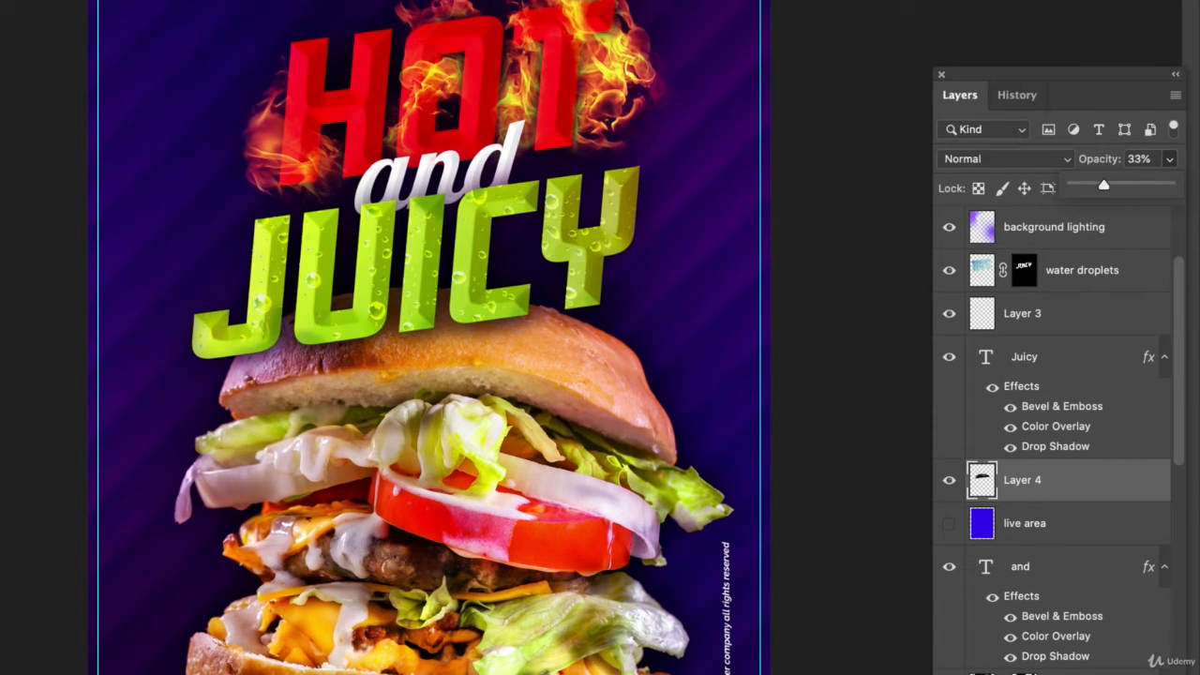
key(Return)
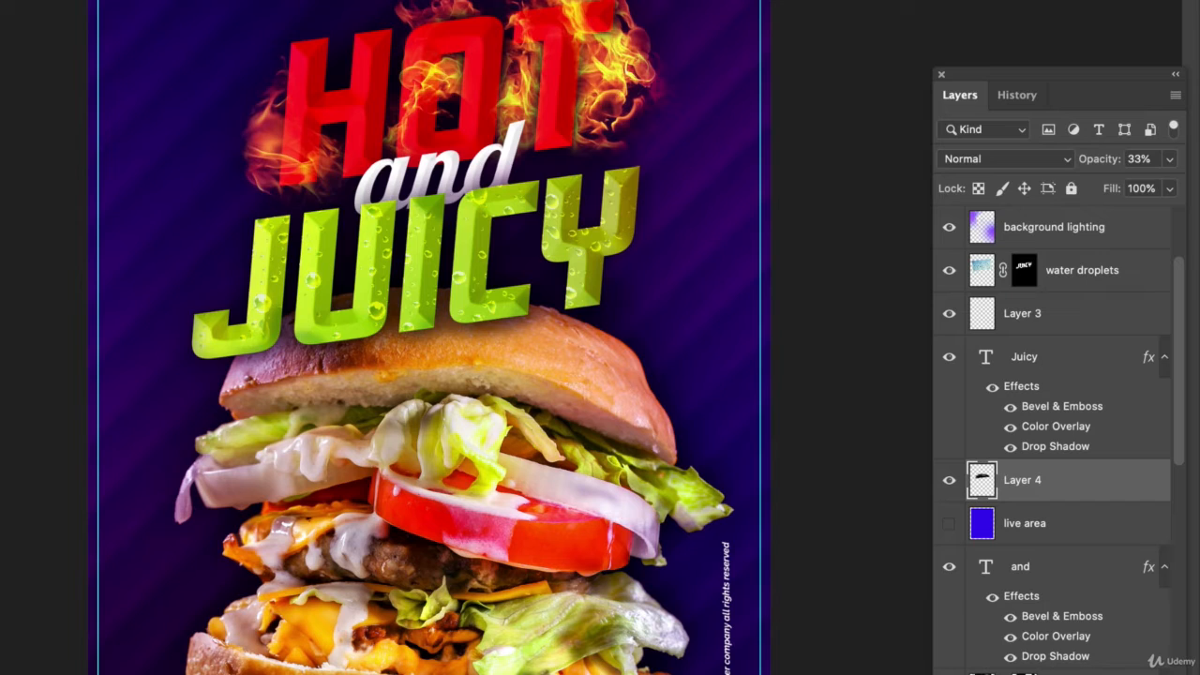
Rename the painted shadow layer as "juicy shado" and hide it to check its effect
key(Return)
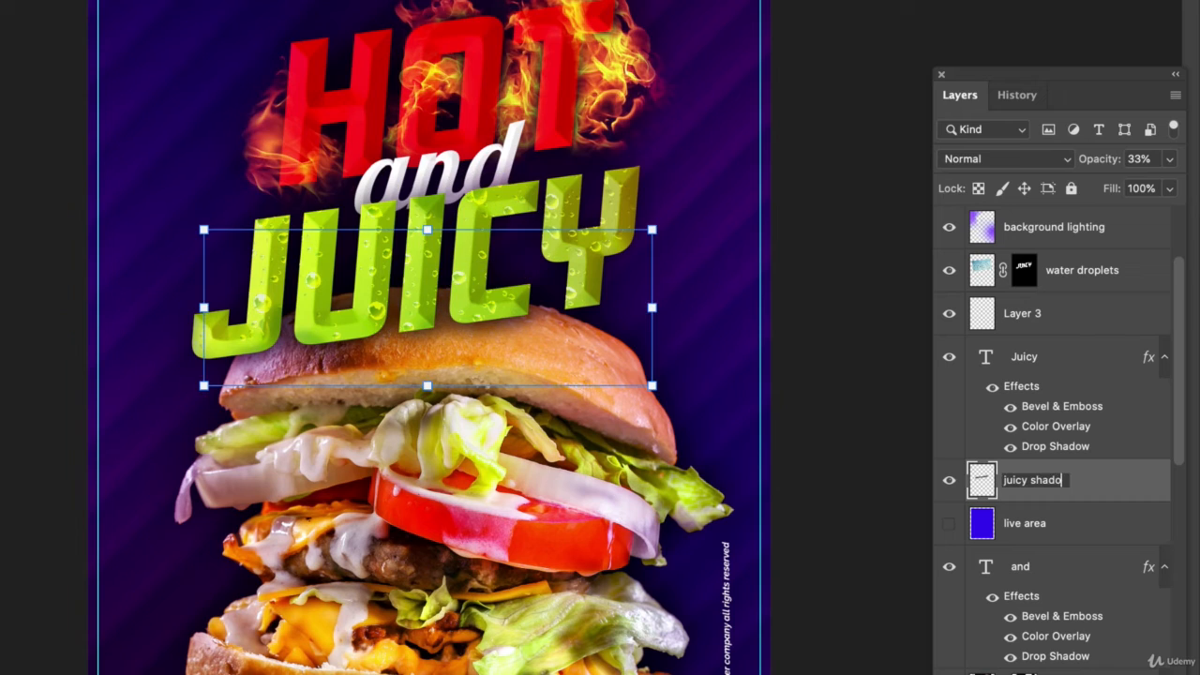
key(Return)
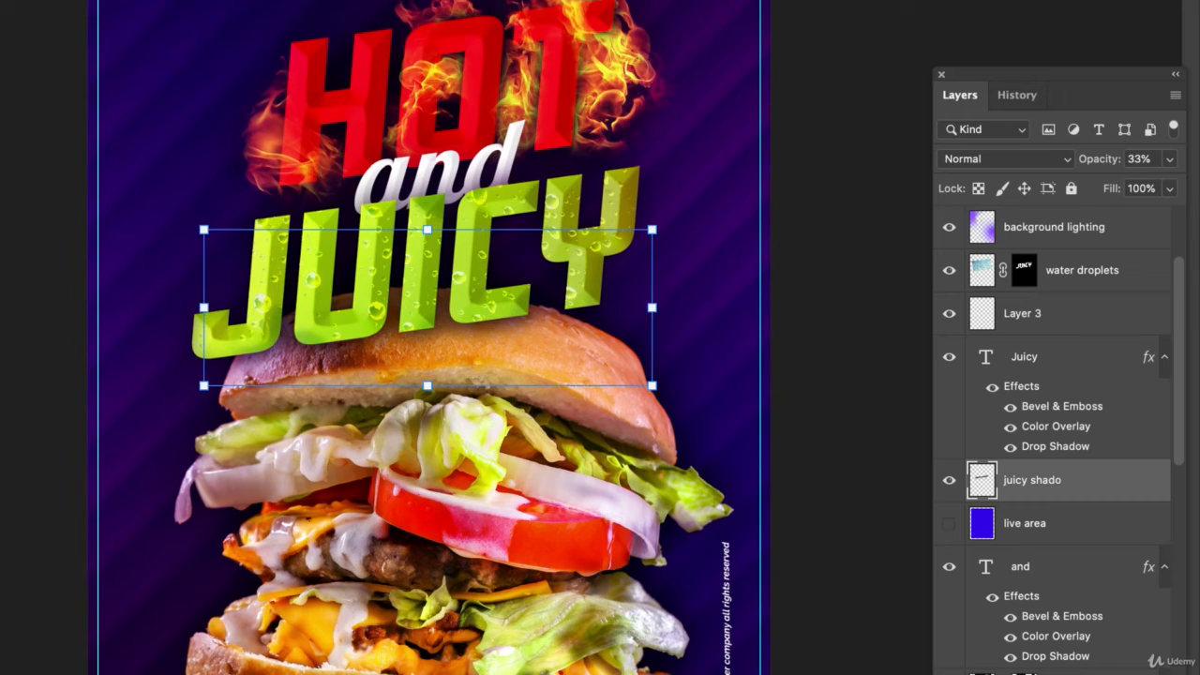
click(953, 488)
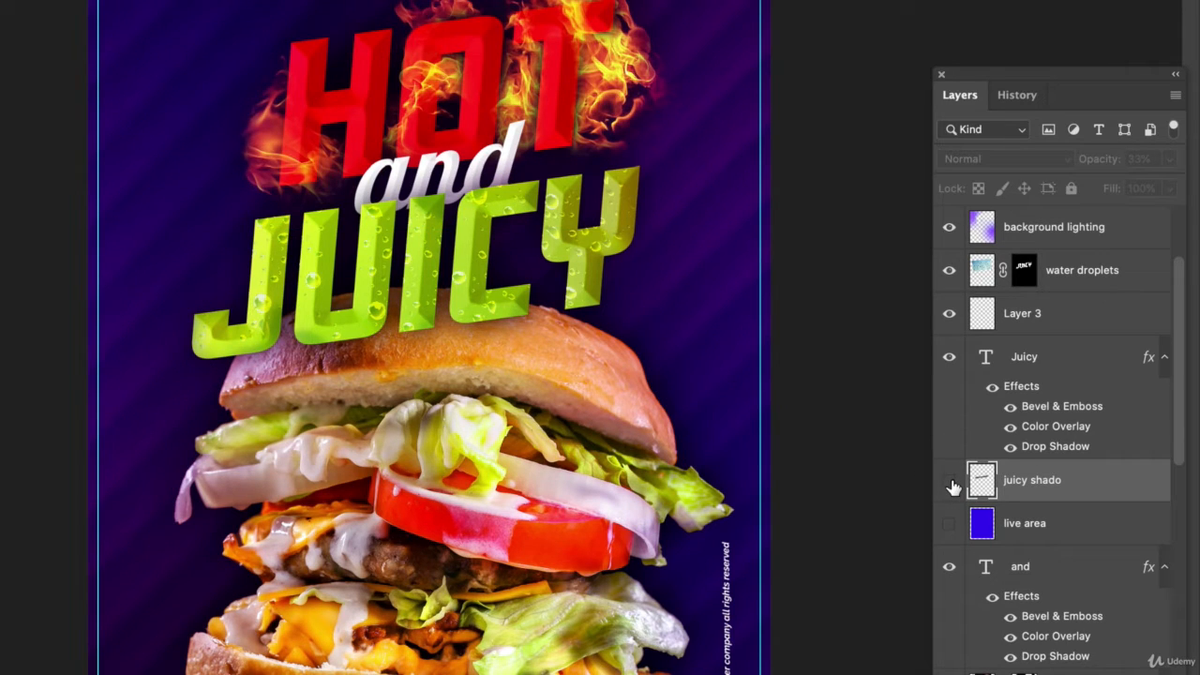
Show the juicy shado layer and nudge the shadow slightly upward beneath the JUICY lettering
click(951, 483)
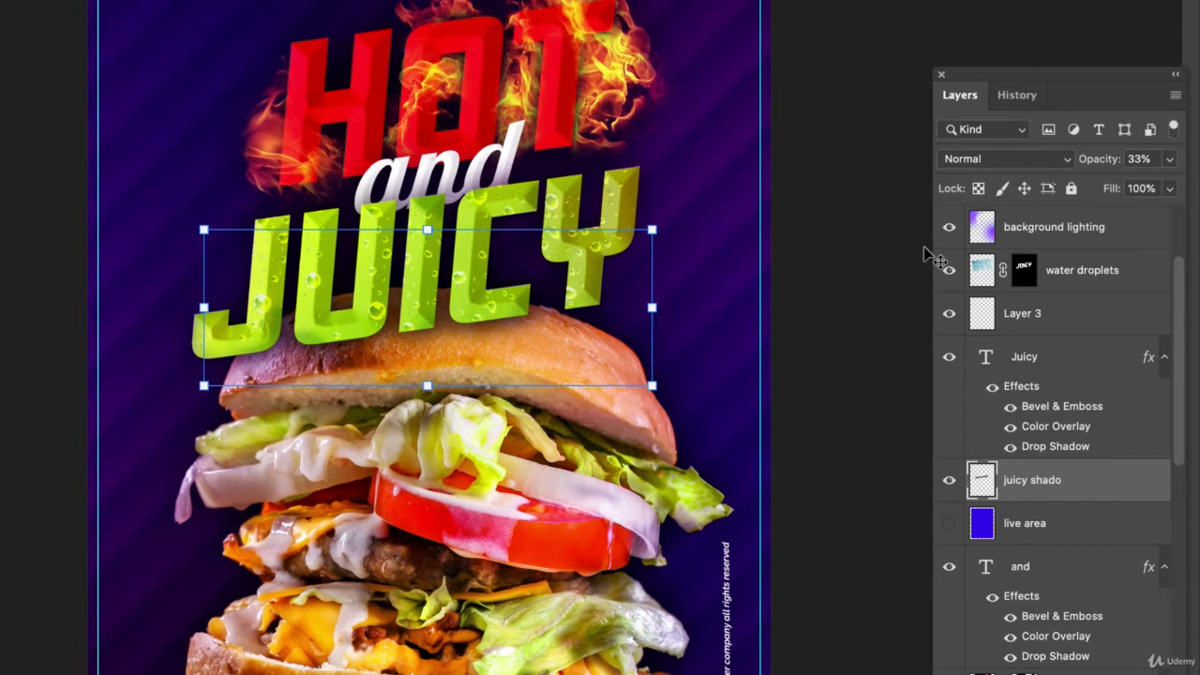
key(Up)
key(Up)
key(Up)
key(Up)
key(Up)
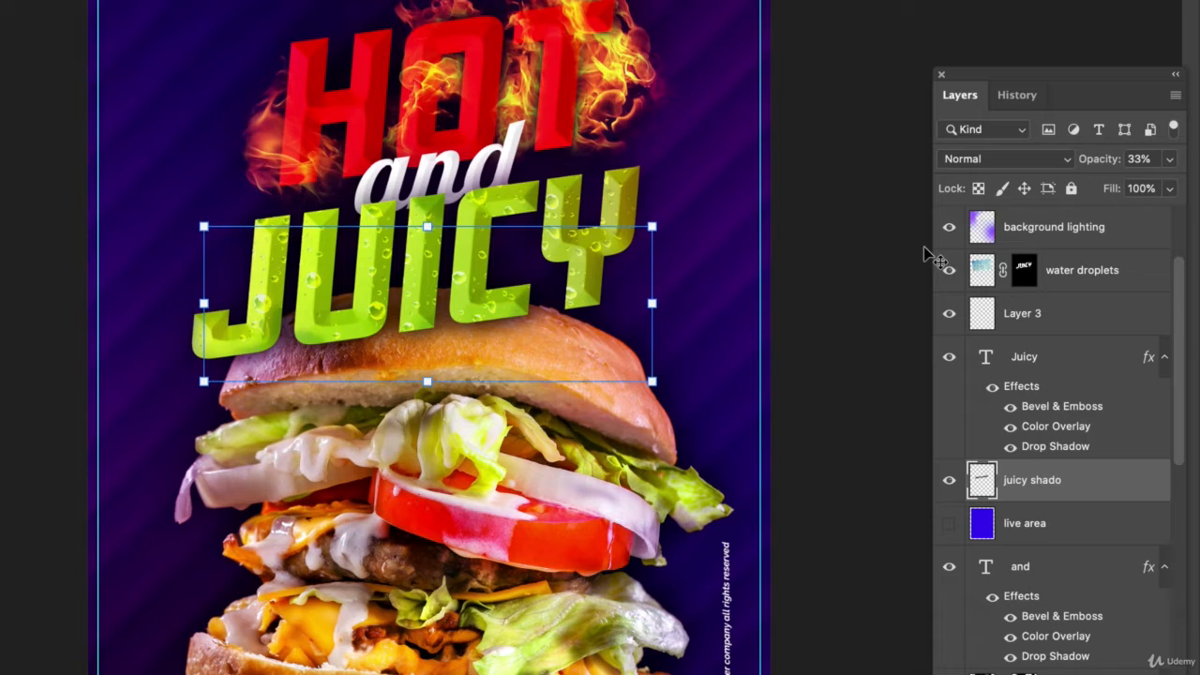
key(Up)
key(Up)
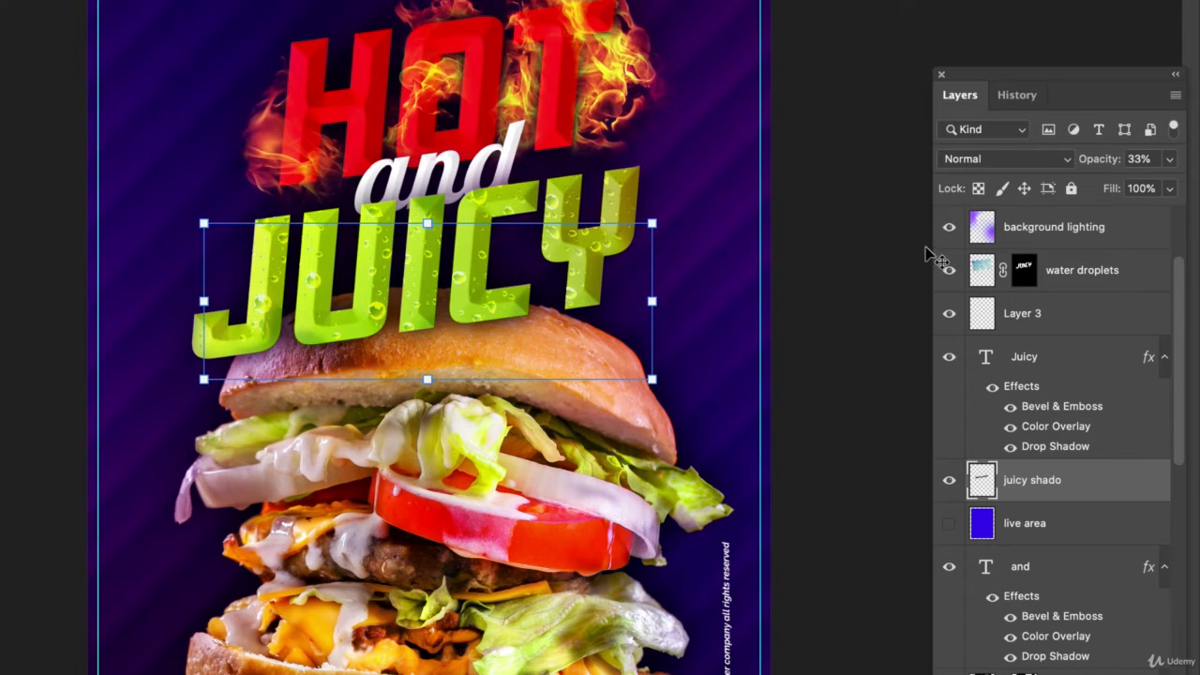
Toggle the juicy shado layer's visibility to compare its effect, and readjust the layer's opacity
click(950, 487)
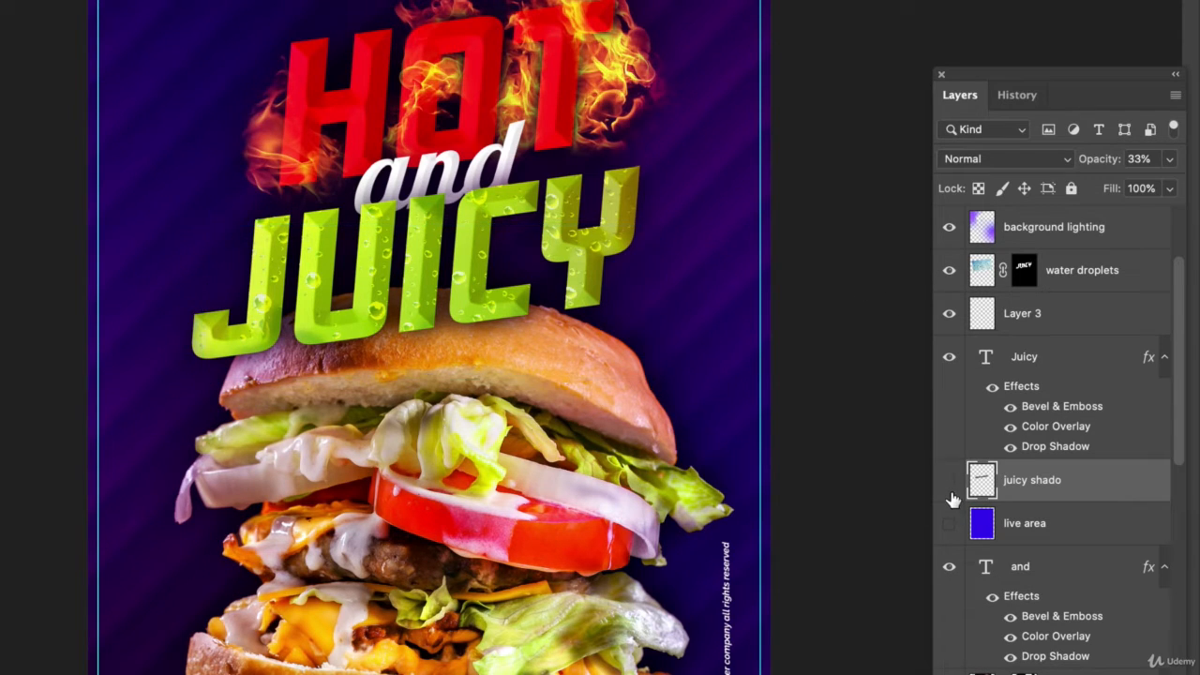
click(949, 487)
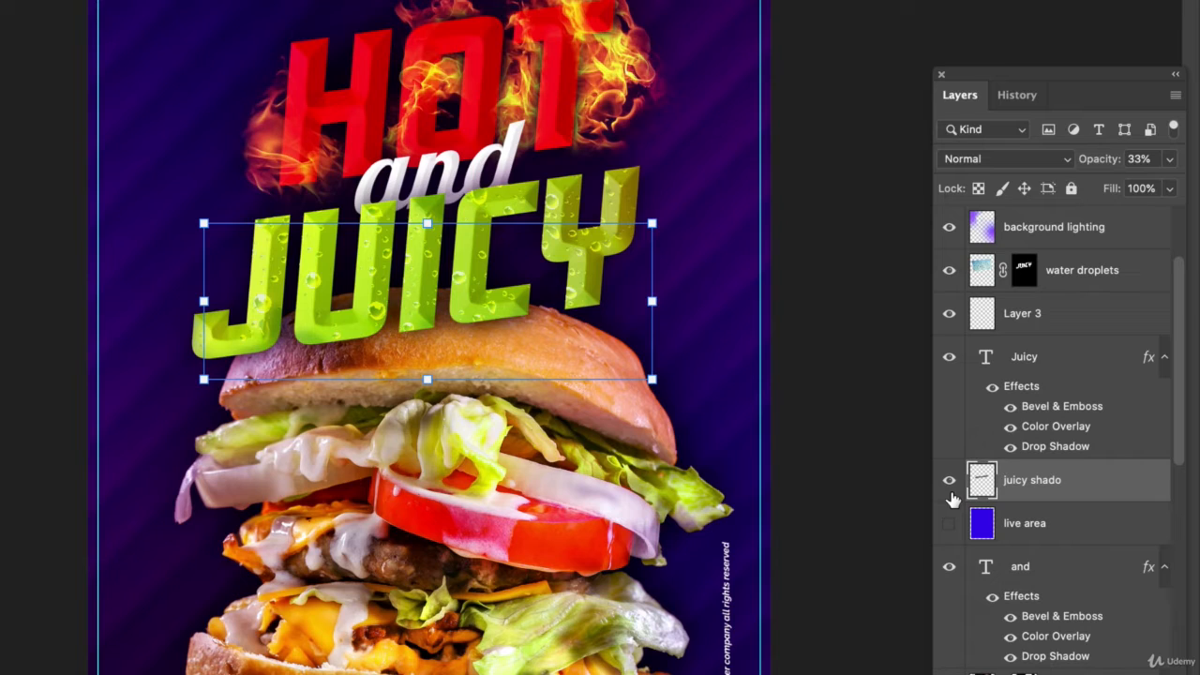
click(1170, 160)
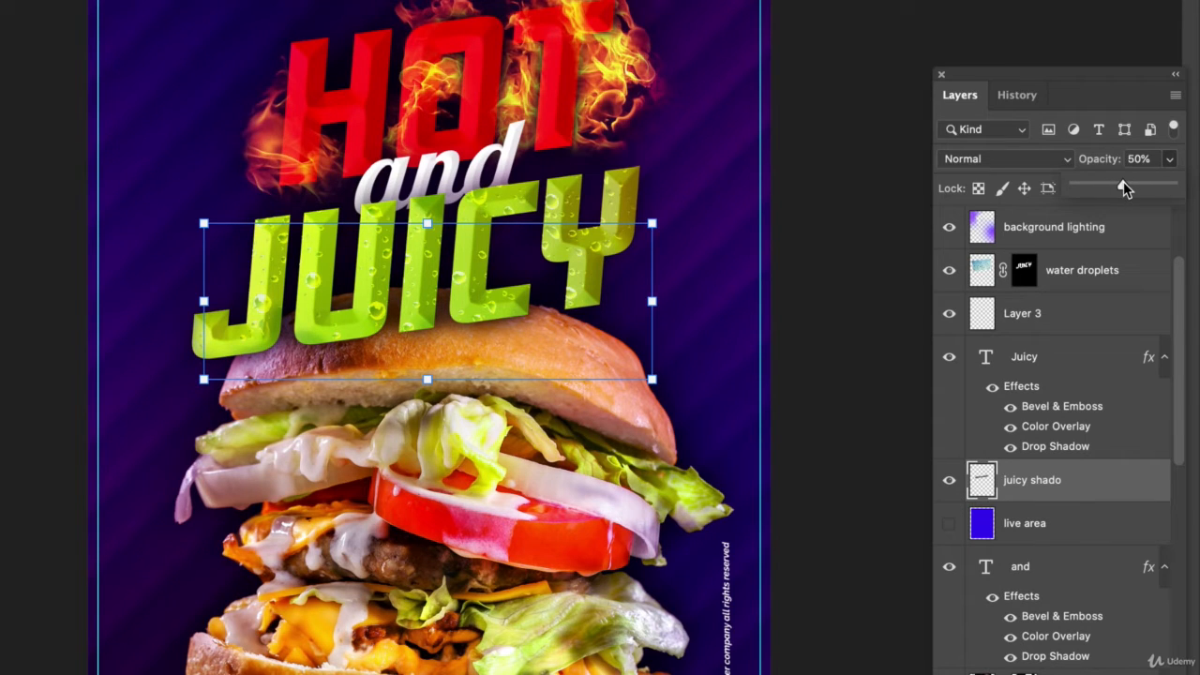
drag(1121, 182, 1107, 185)
click(900, 15)
click(495, 163)
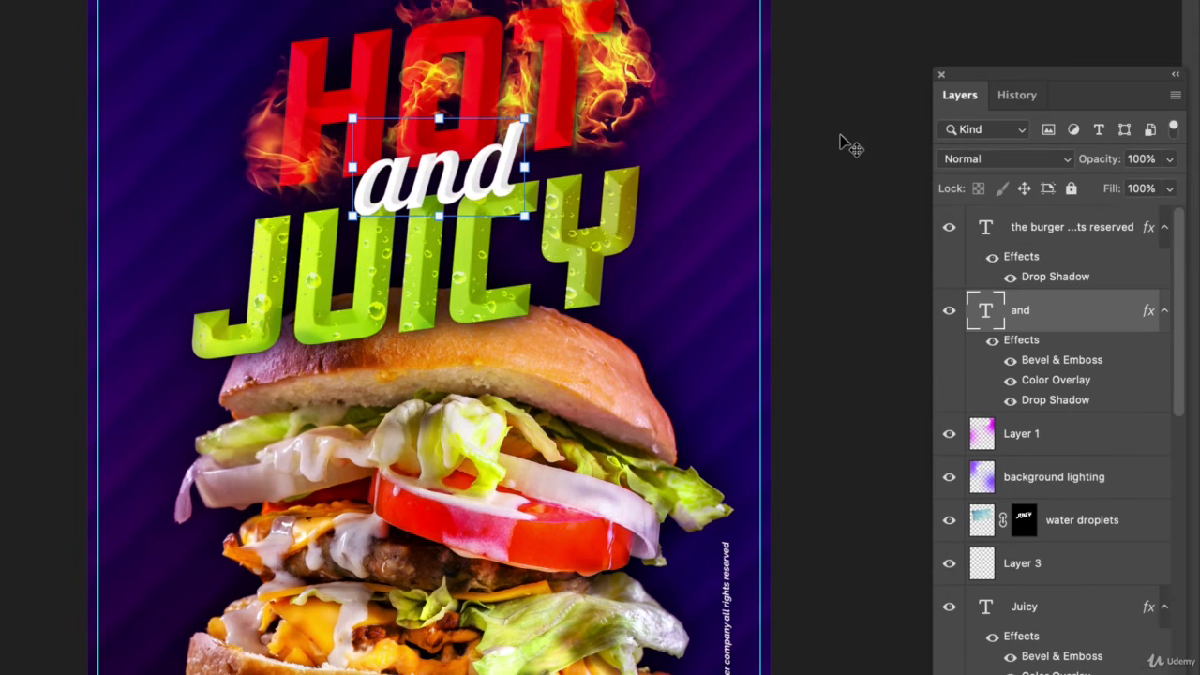
click(840, 139)
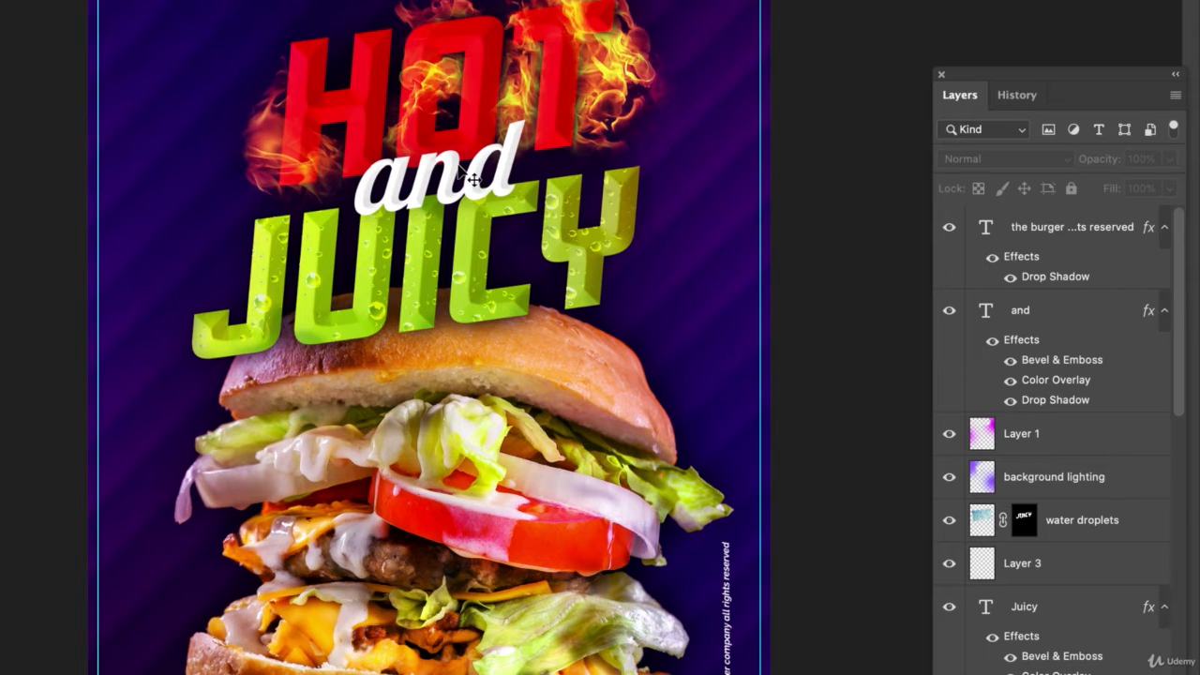
Open the HOT text layer's styles, turn off its Color Overlay and enable a Gradient Overlay instead
key(super+plus)
scroll(458, 165, up, 5)
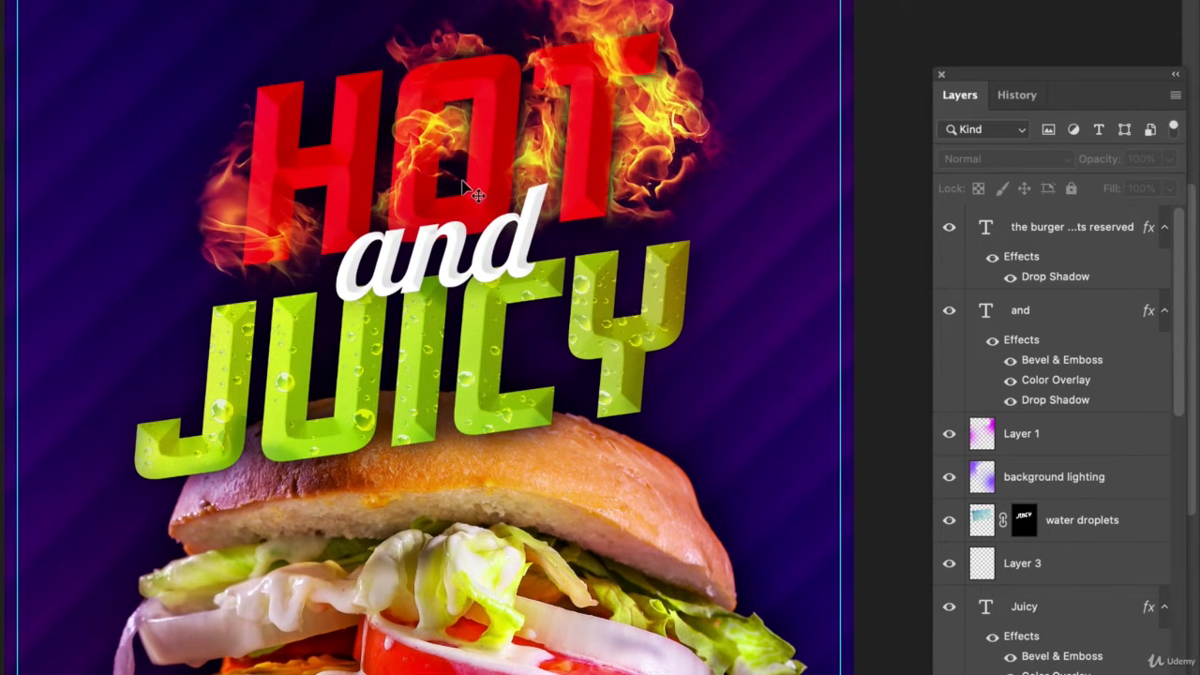
click(344, 156)
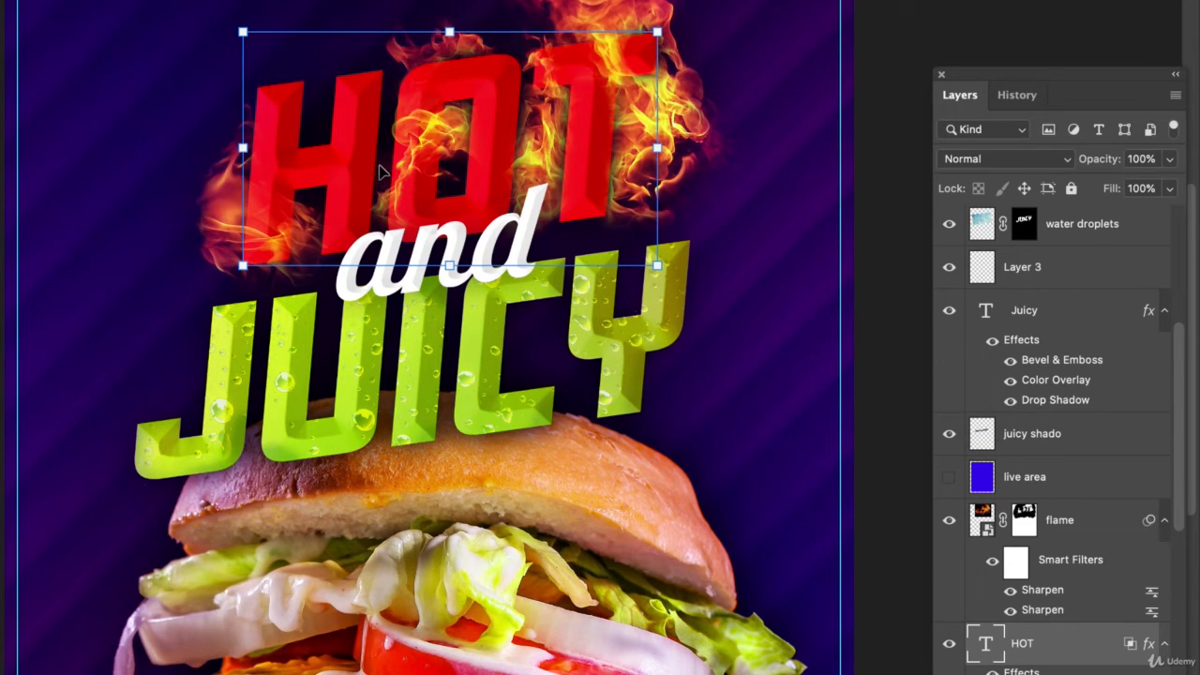
double_click(1086, 644)
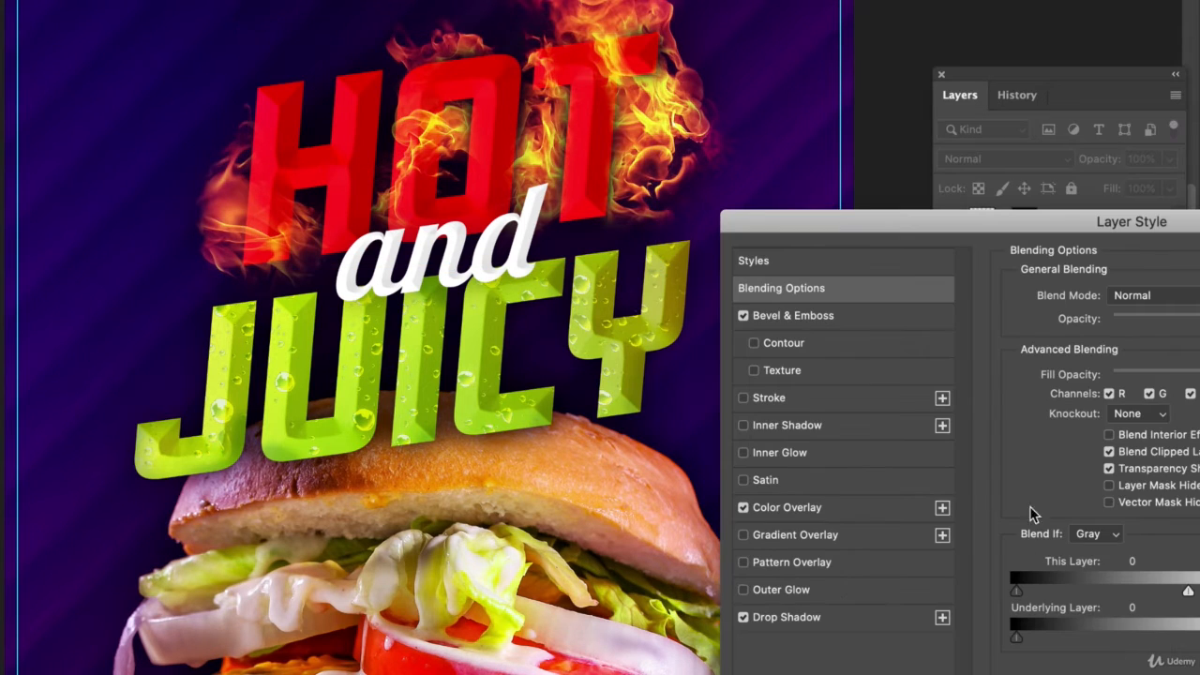
click(787, 511)
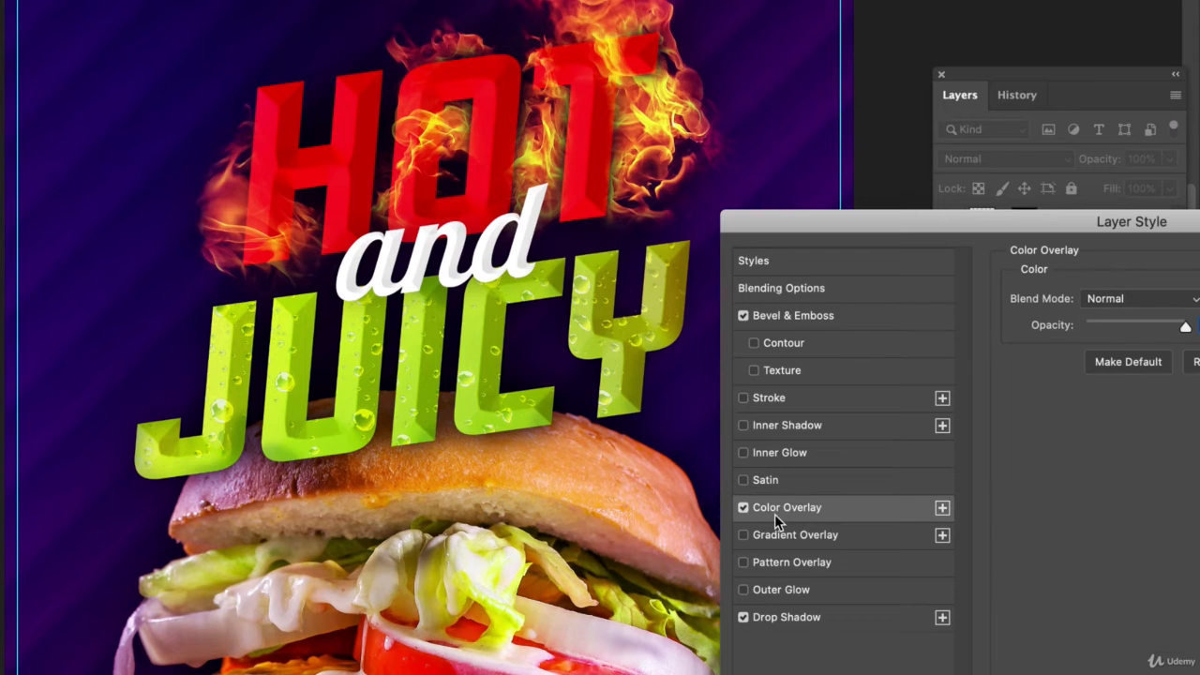
click(743, 509)
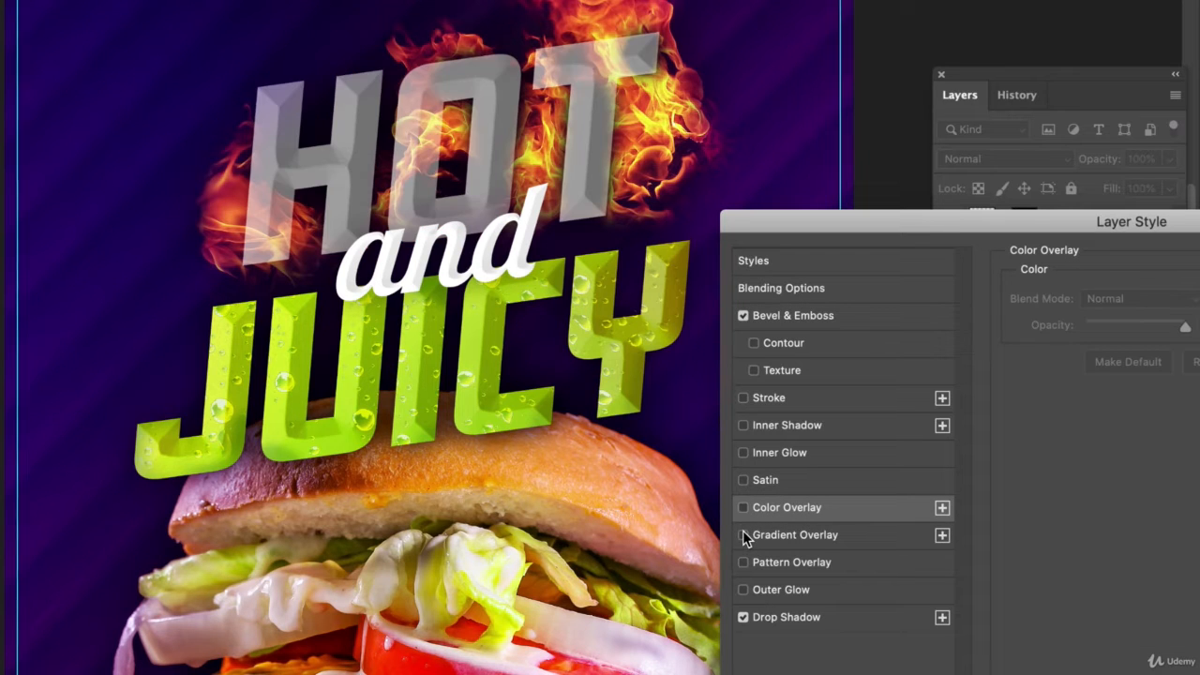
click(742, 534)
click(793, 535)
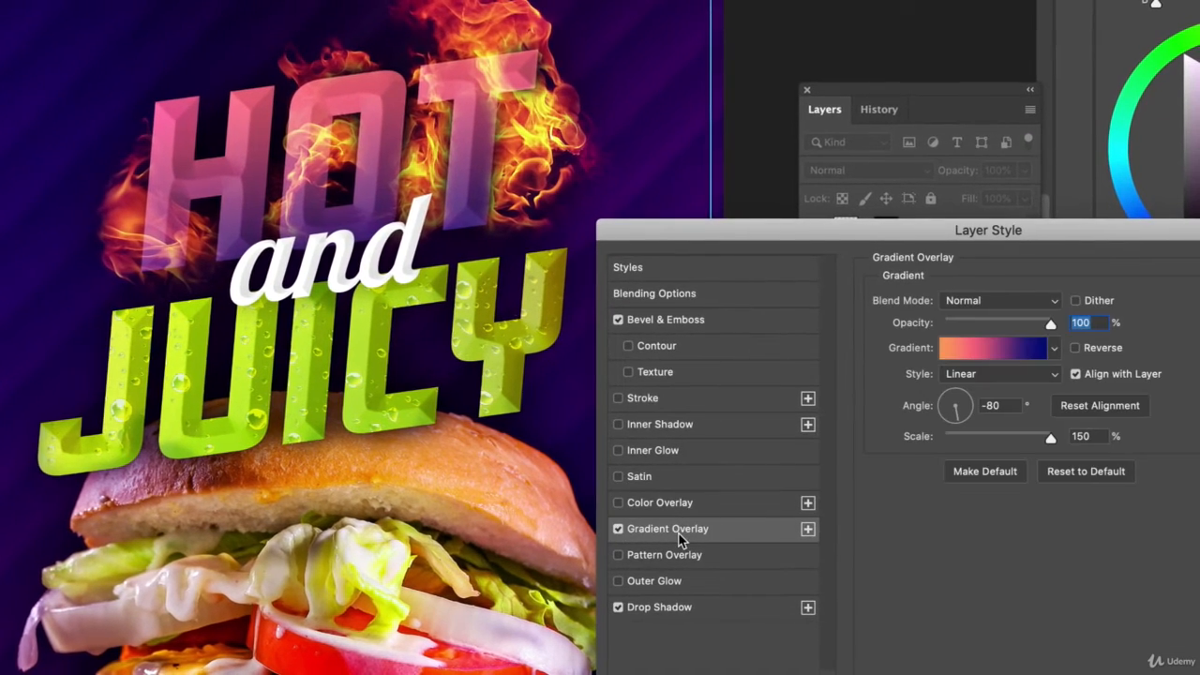
Try several red and orange gradient presets on the HOT lettering and settle on Orange_05
click(1054, 348)
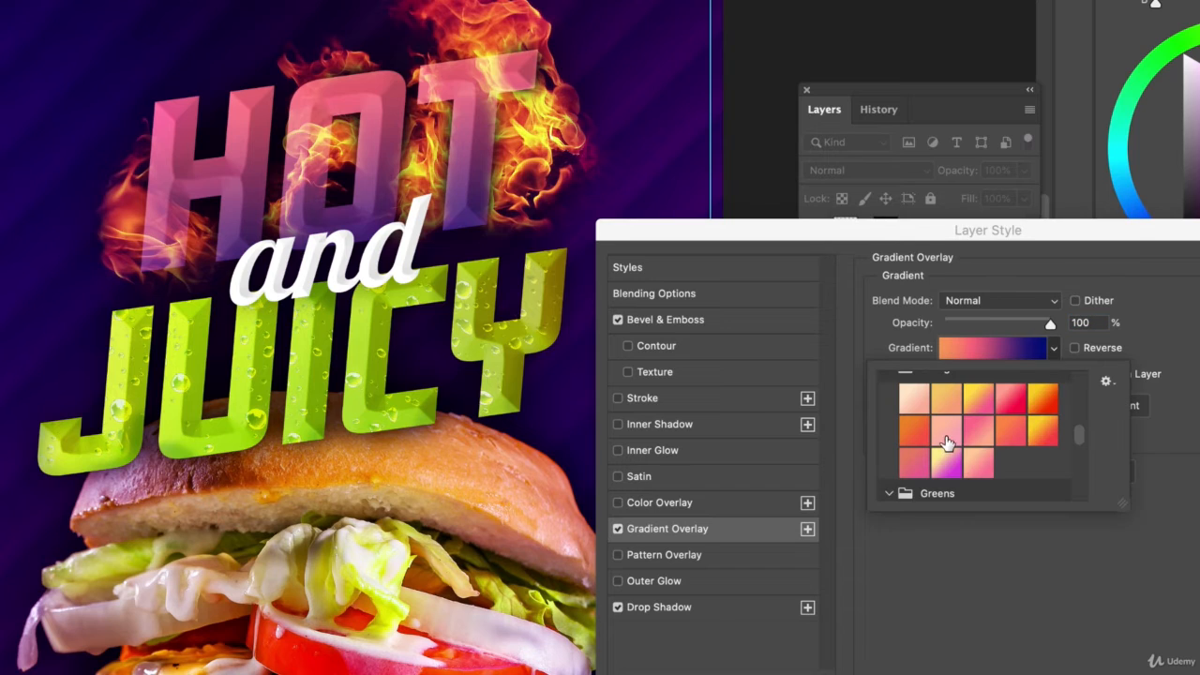
click(1043, 413)
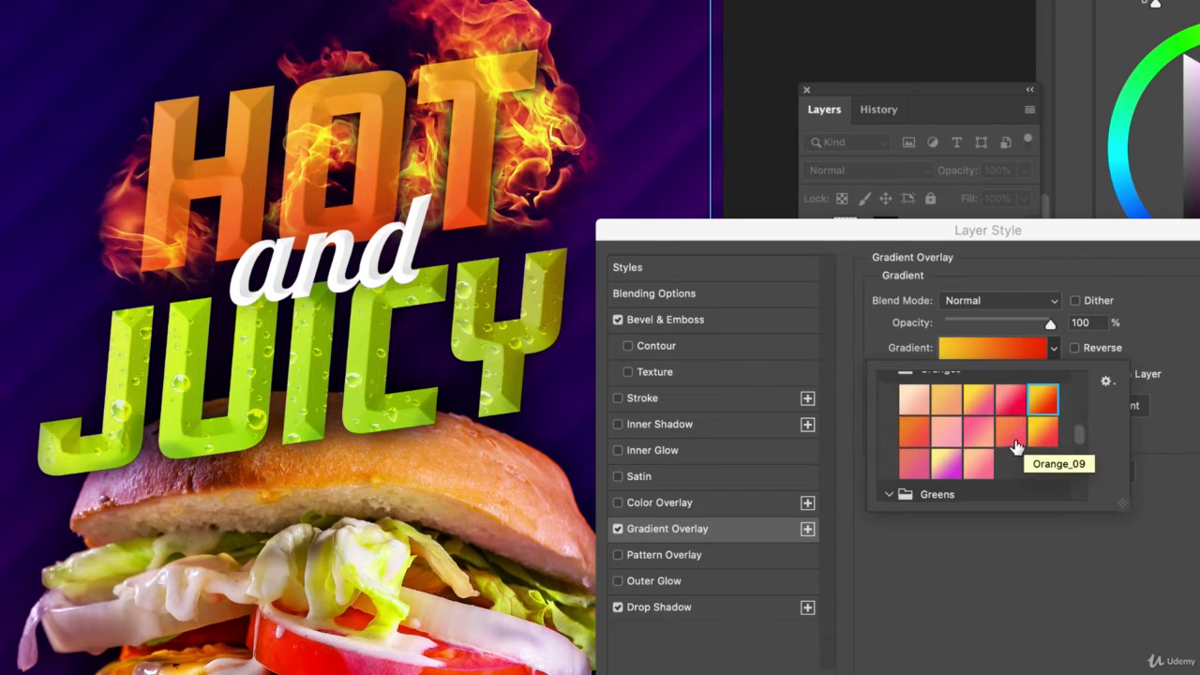
scroll(1017, 447, up, 1)
scroll(1019, 448, down, 3)
scroll(1020, 448, up, 4)
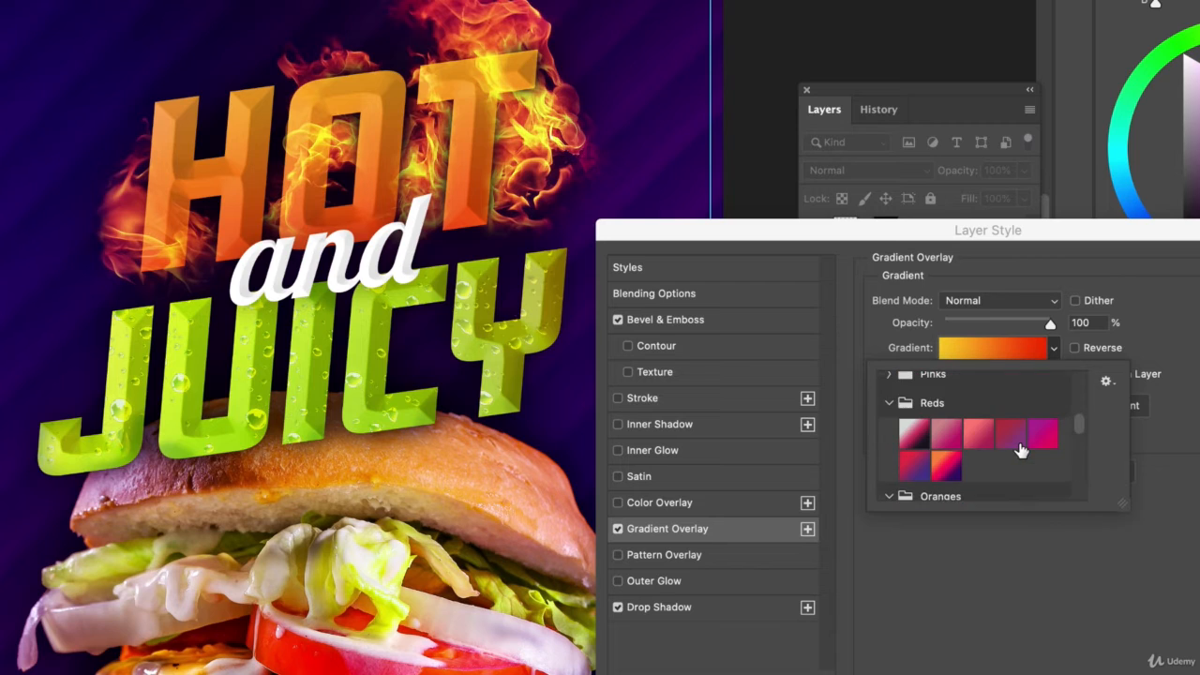
click(941, 475)
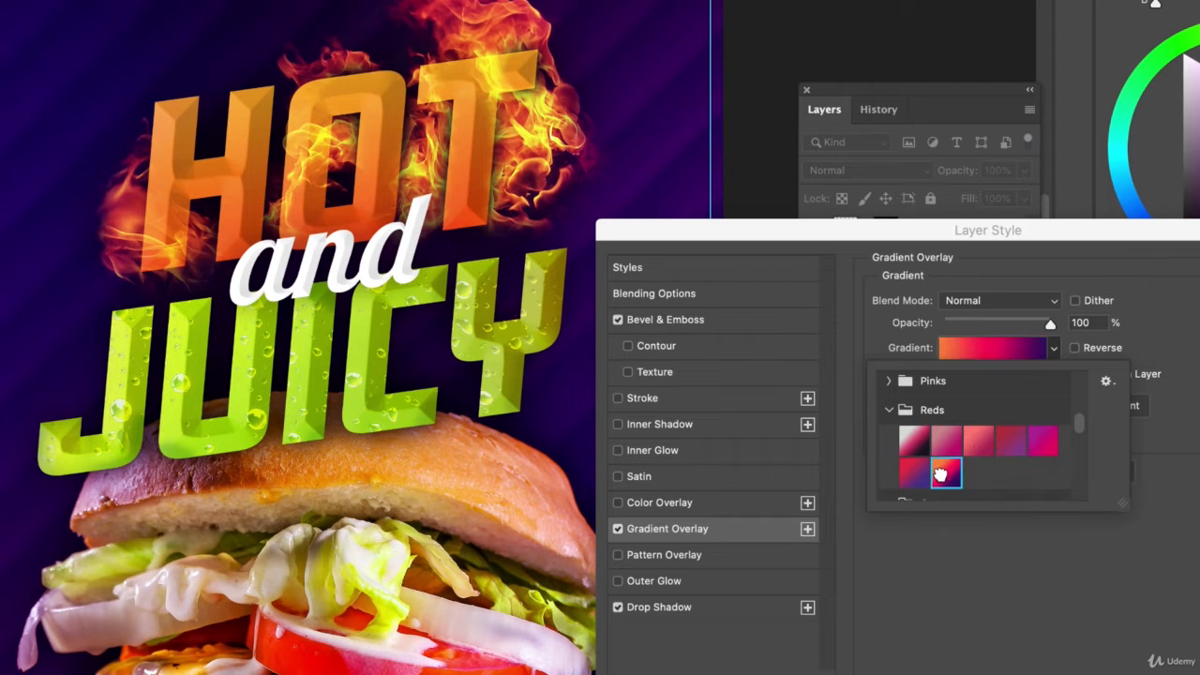
click(912, 477)
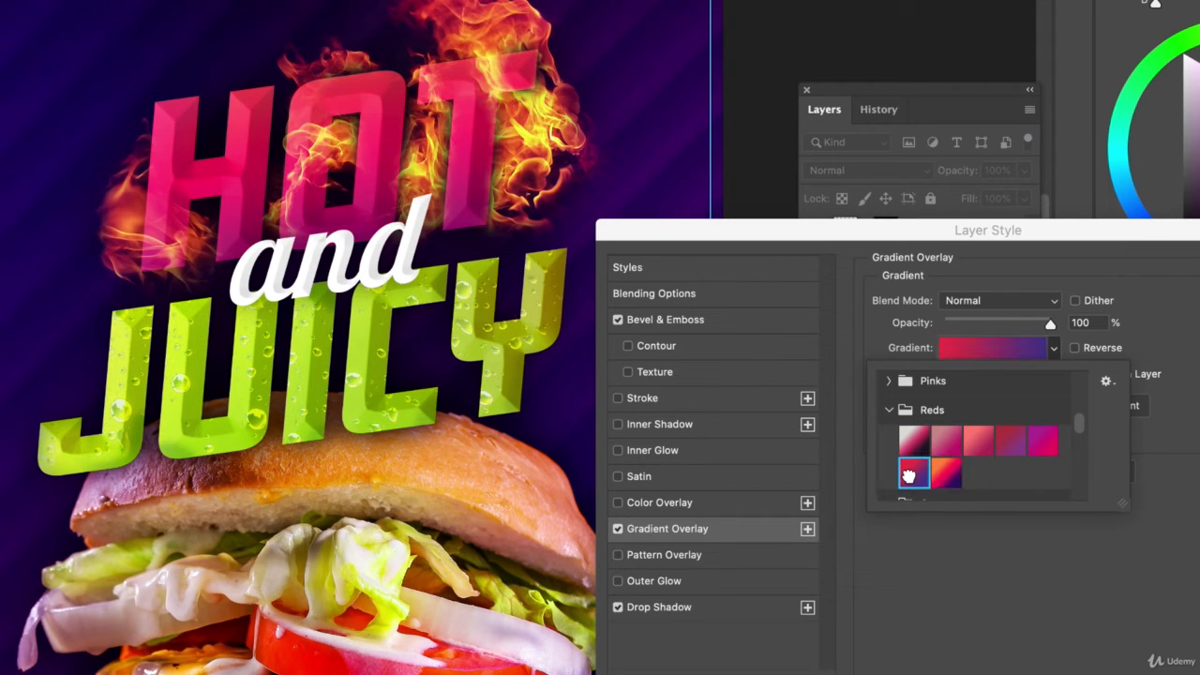
scroll(1041, 450, down, 3)
click(1049, 406)
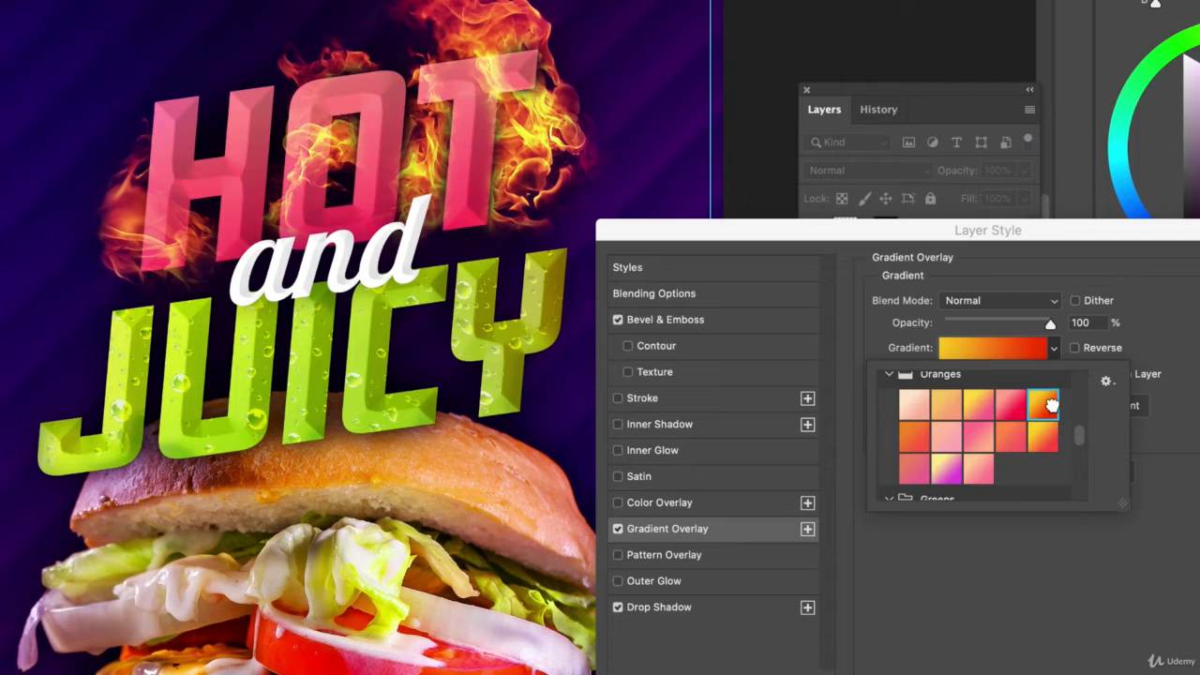
click(1139, 579)
Edit the gradient: recolor the red end stop darker, move the yellow stop to 23%, and set the midpoint to 29%
click(1018, 348)
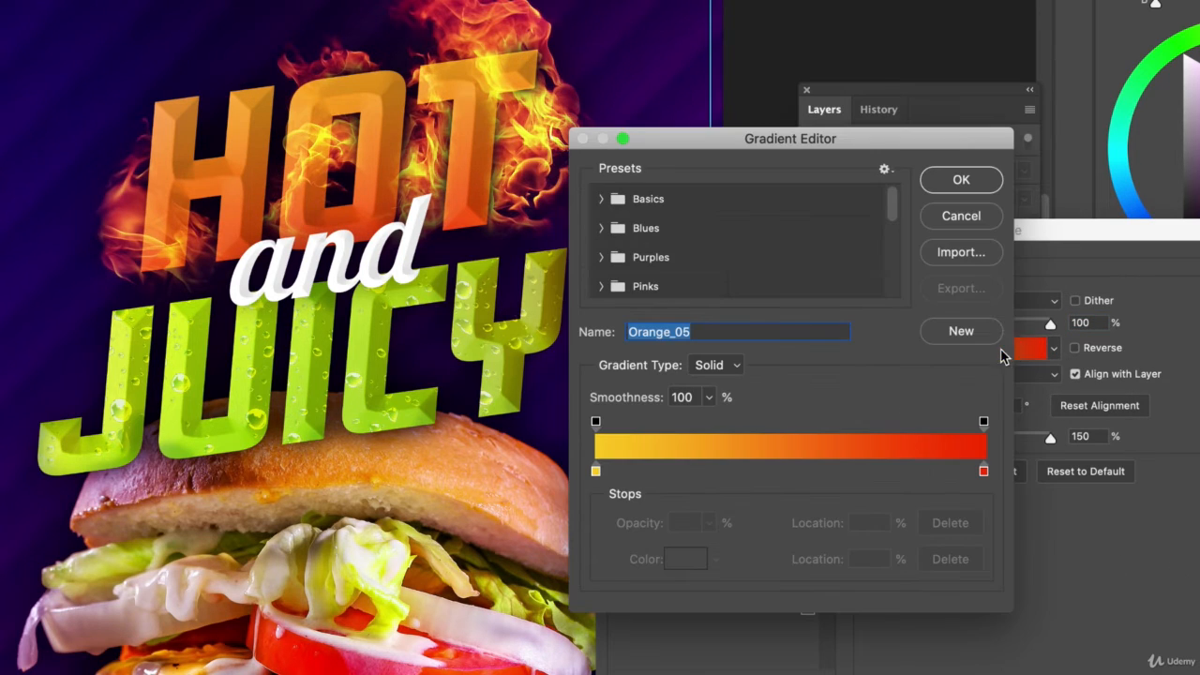
click(984, 471)
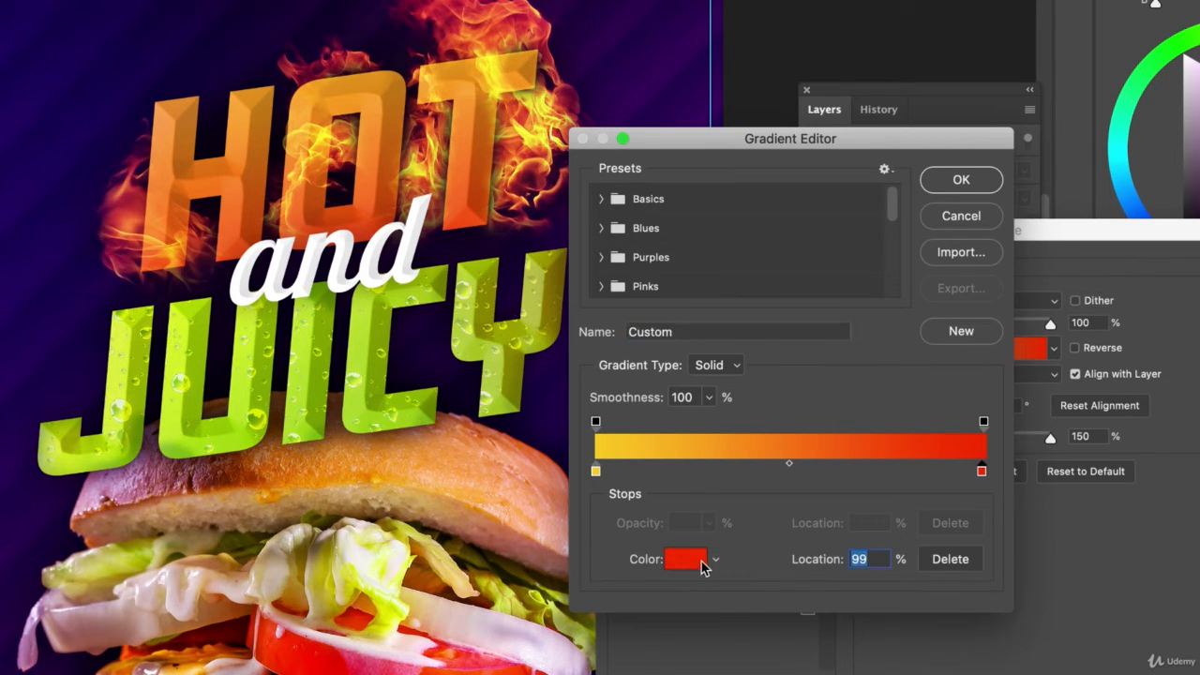
click(693, 561)
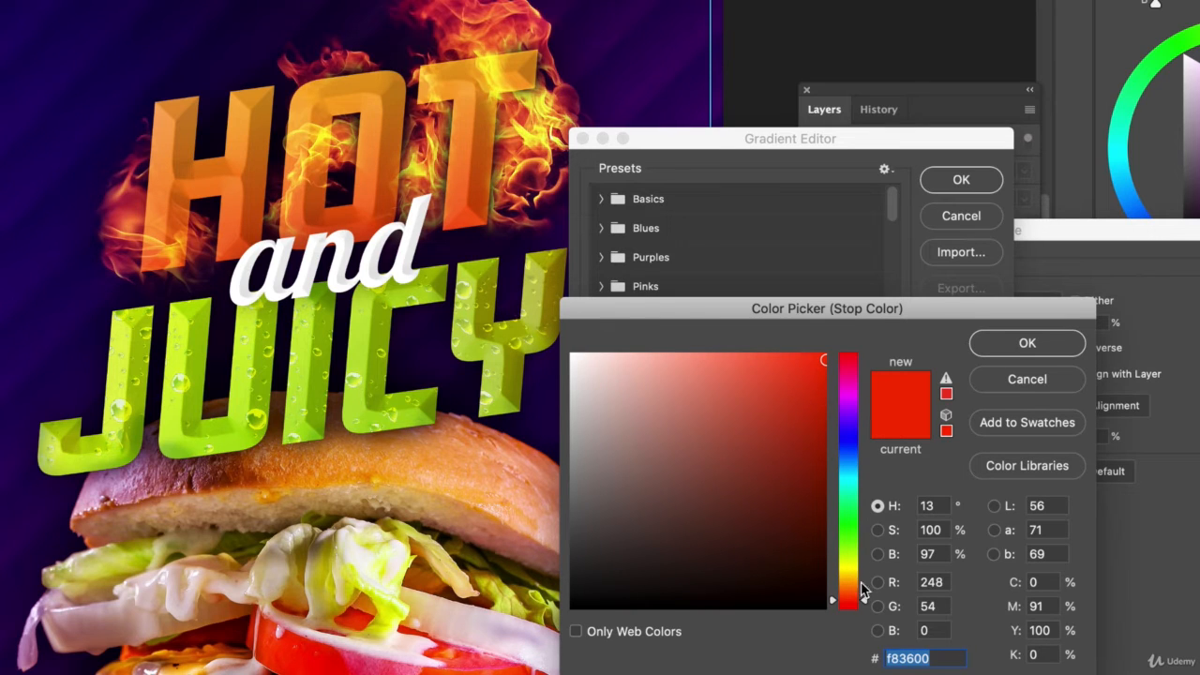
click(823, 397)
key(Return)
click(685, 470)
drag(718, 468, 775, 469)
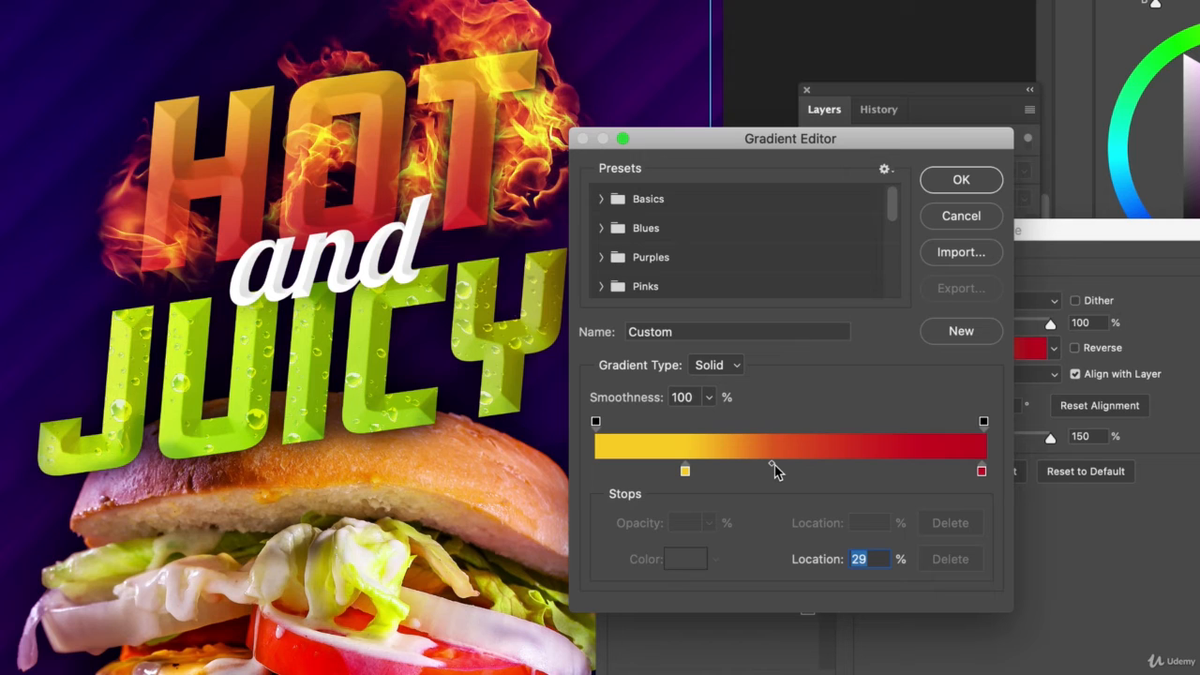
Recolor the yellow stop orange (ff9000), move the red stop inward so the gradient ends in dark red, and accept the gradient
click(686, 471)
click(685, 561)
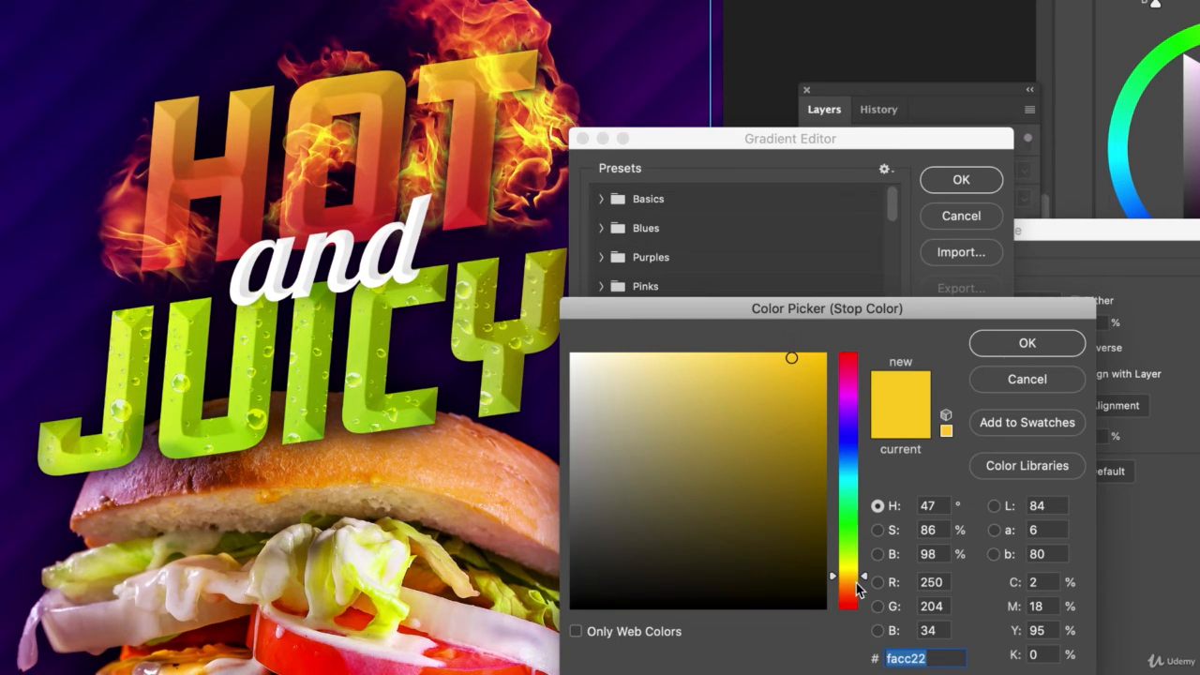
drag(859, 588, 859, 584)
drag(825, 437, 831, 340)
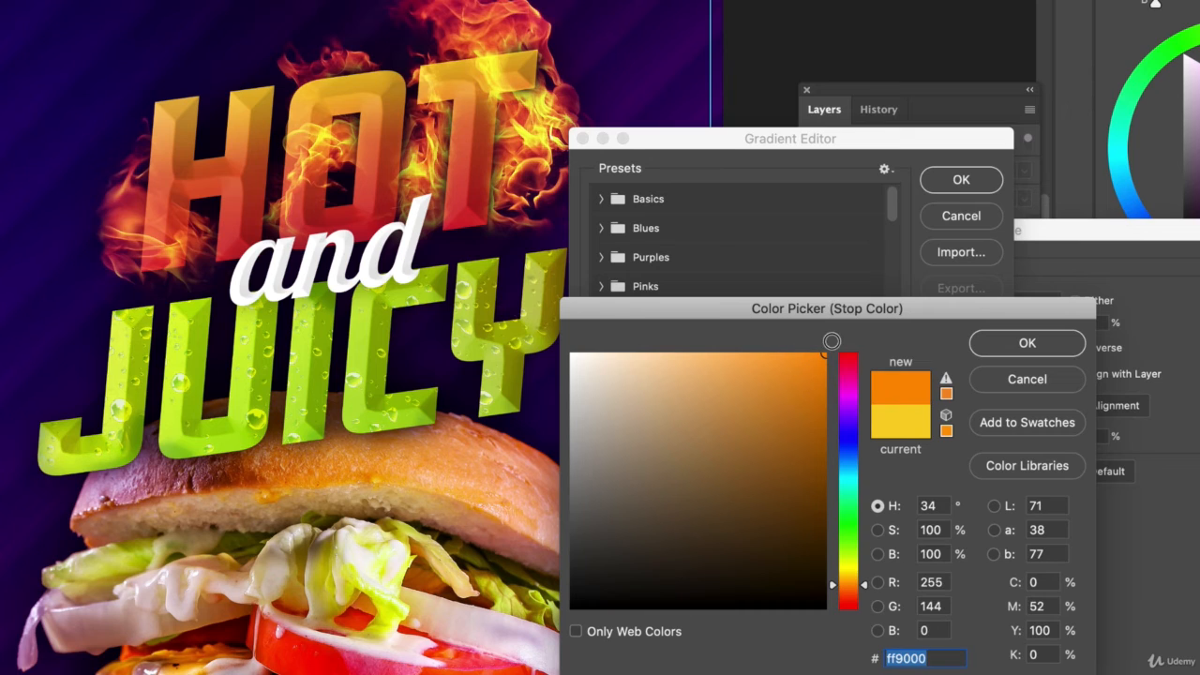
click(1027, 343)
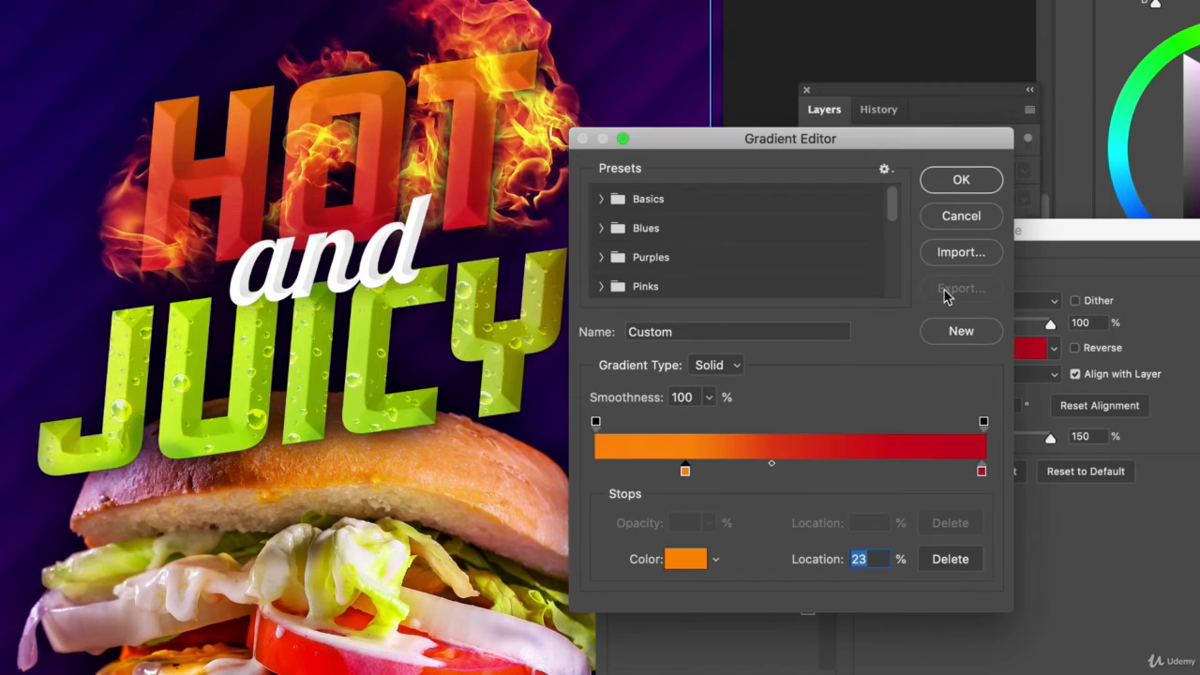
drag(982, 471, 911, 474)
key(Return)
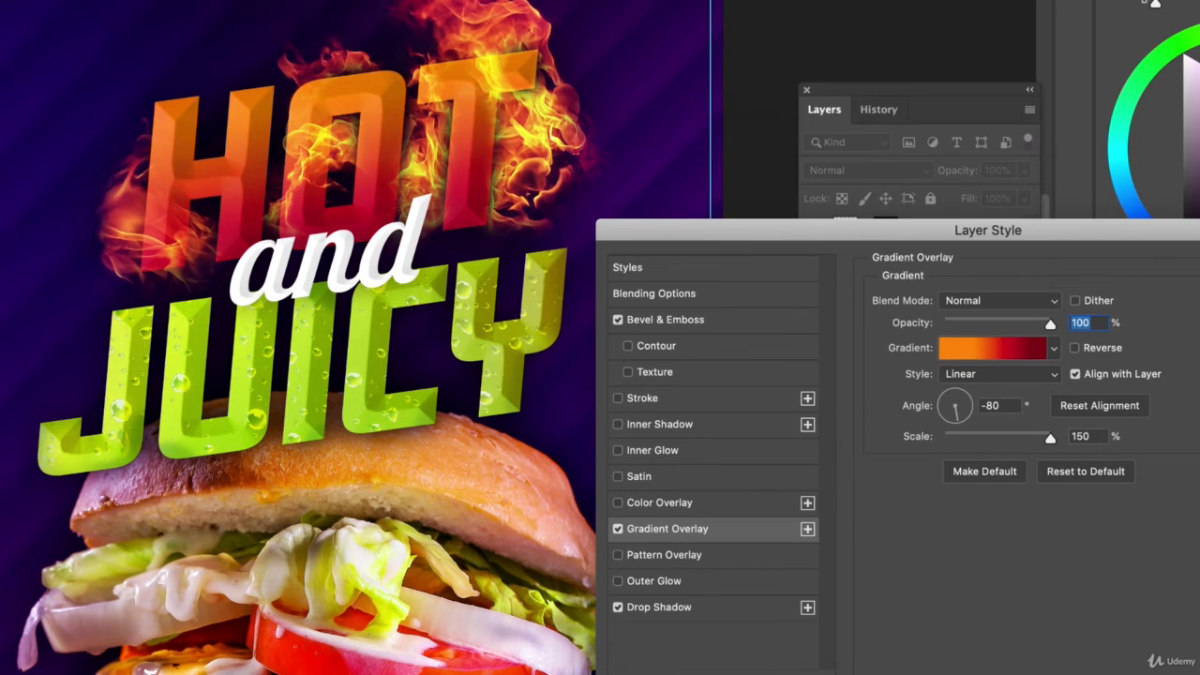
Compare the HOT lettering with and without Color Overlay, leave it enabled, and shift its red color slightly toward orange
click(618, 504)
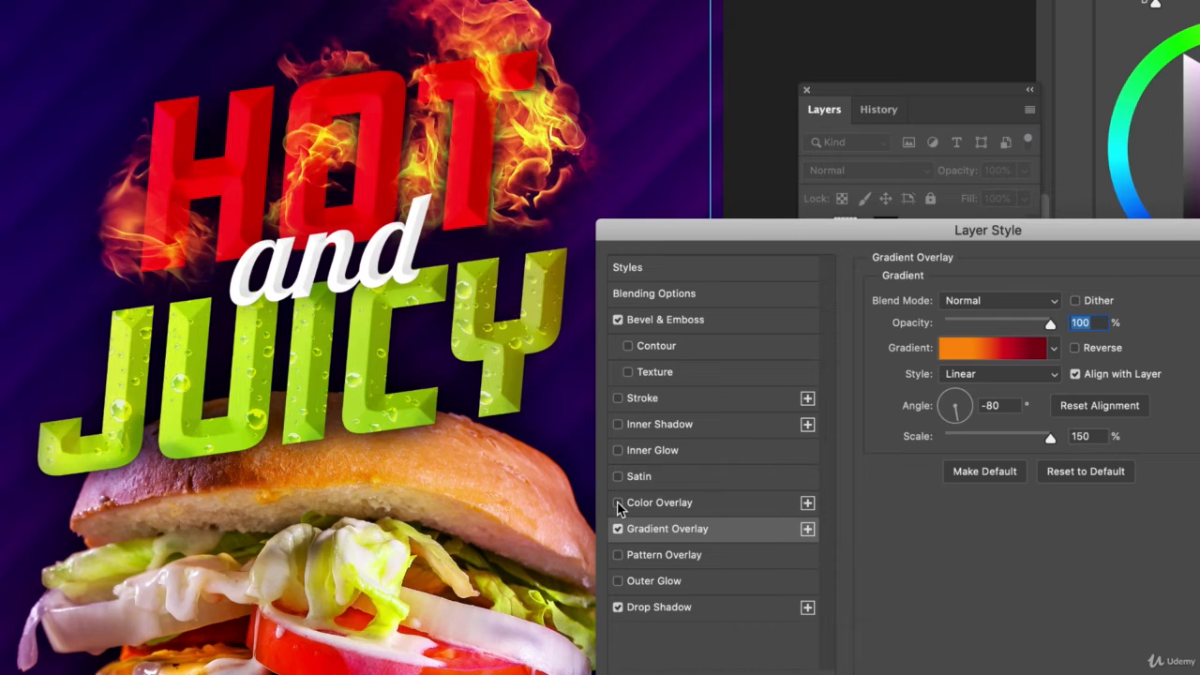
click(618, 503)
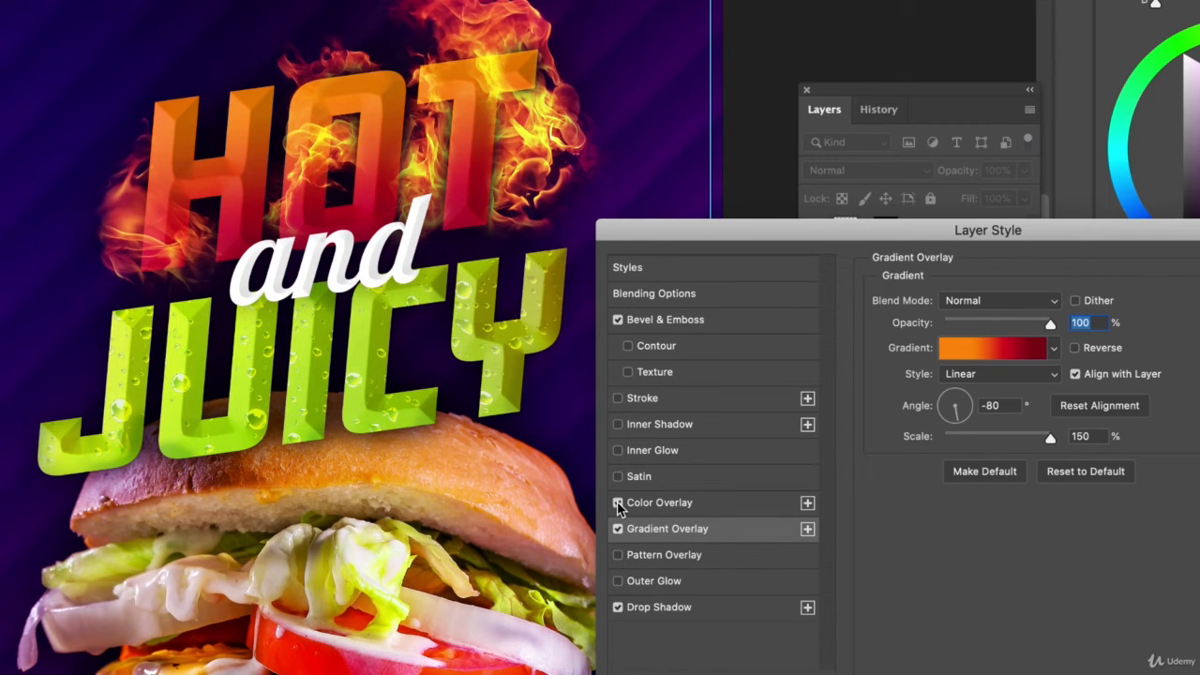
click(618, 503)
click(668, 505)
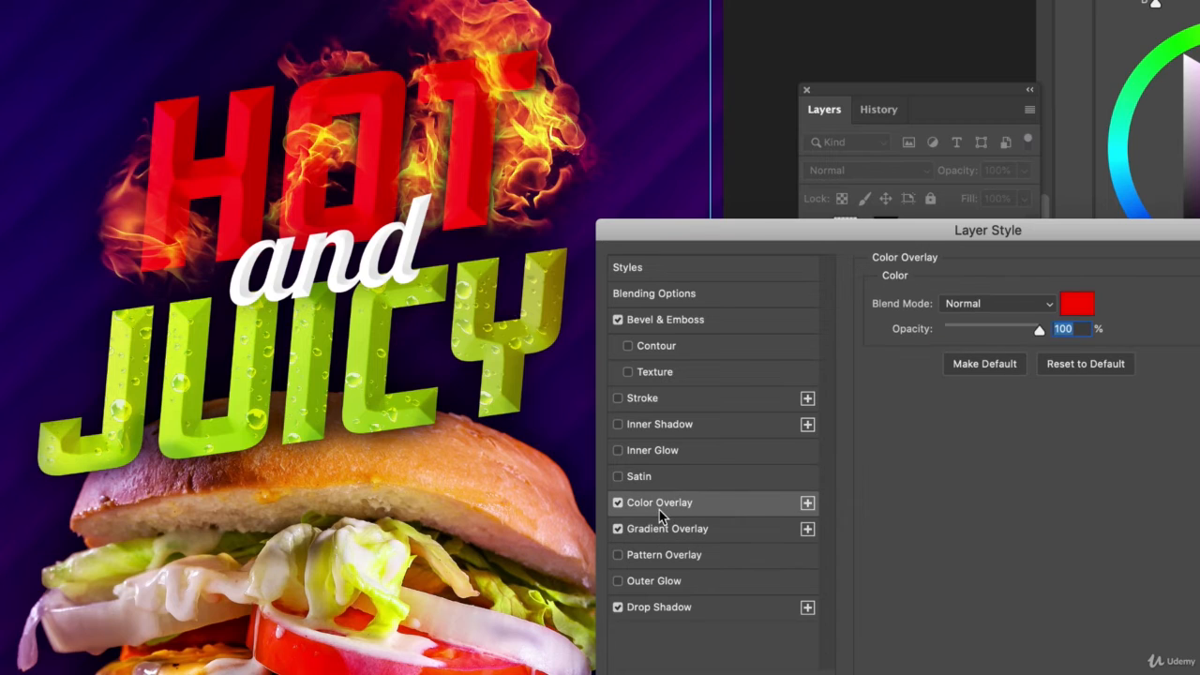
click(1077, 305)
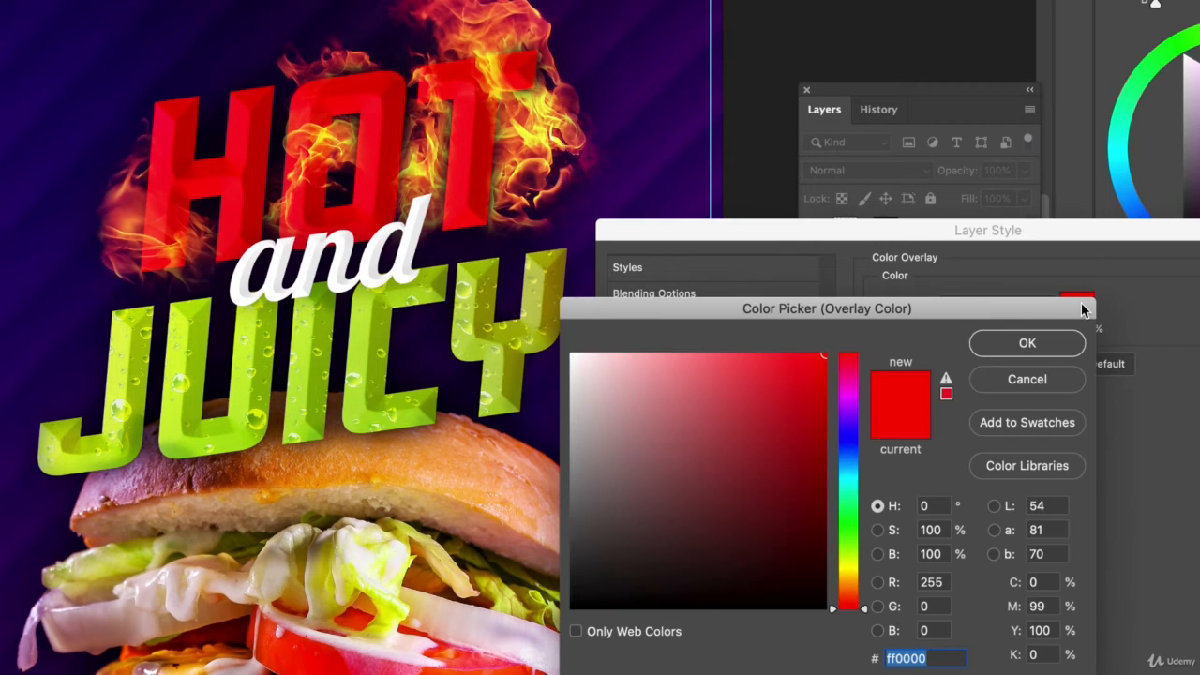
drag(854, 607, 858, 602)
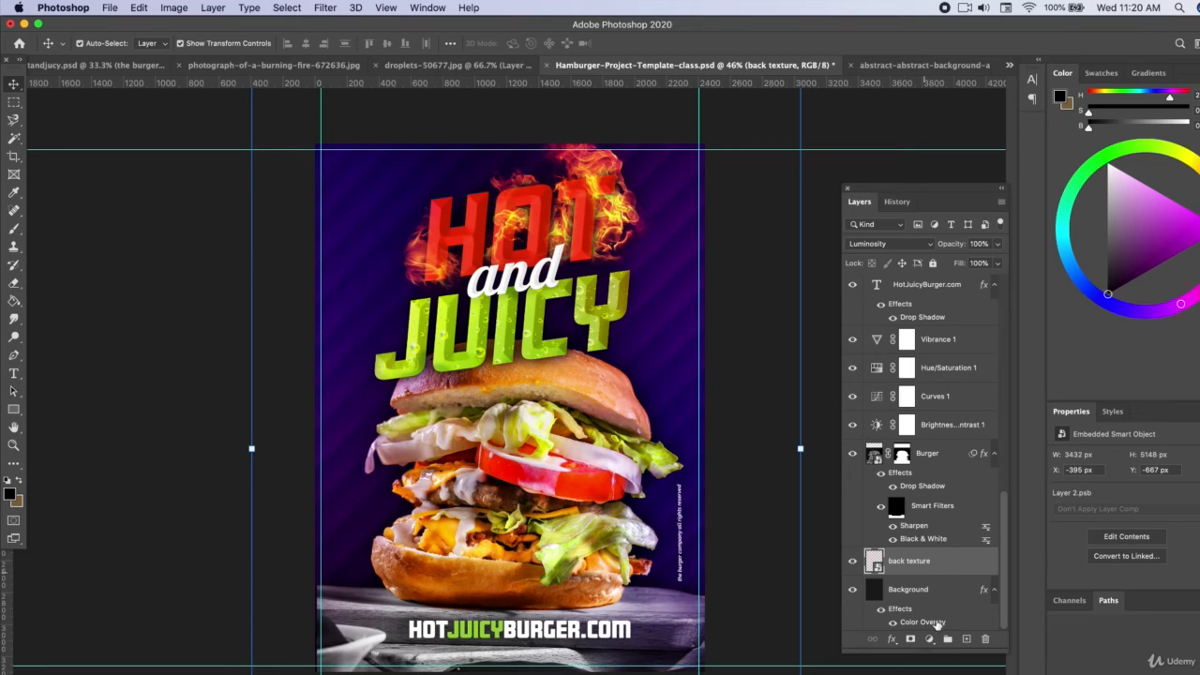
Add a layer mask to the back texture layer and set the Brush tool to Soft Round at 380 px with 0% hardness
click(910, 640)
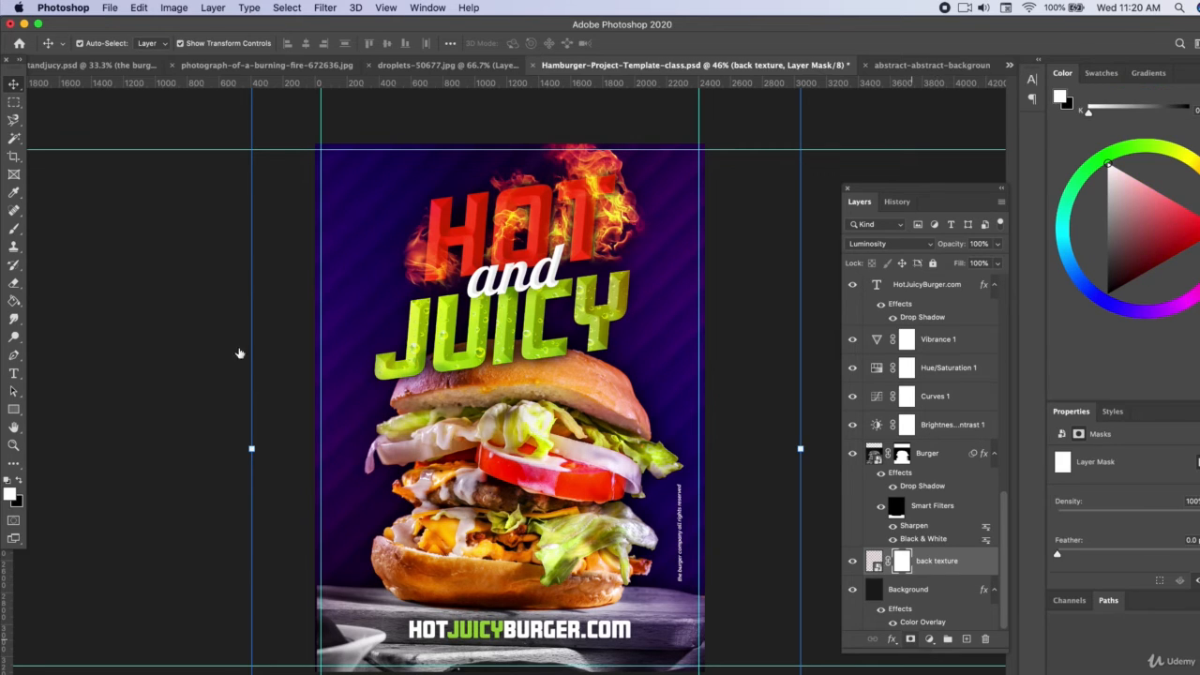
click(13, 302)
click(43, 302)
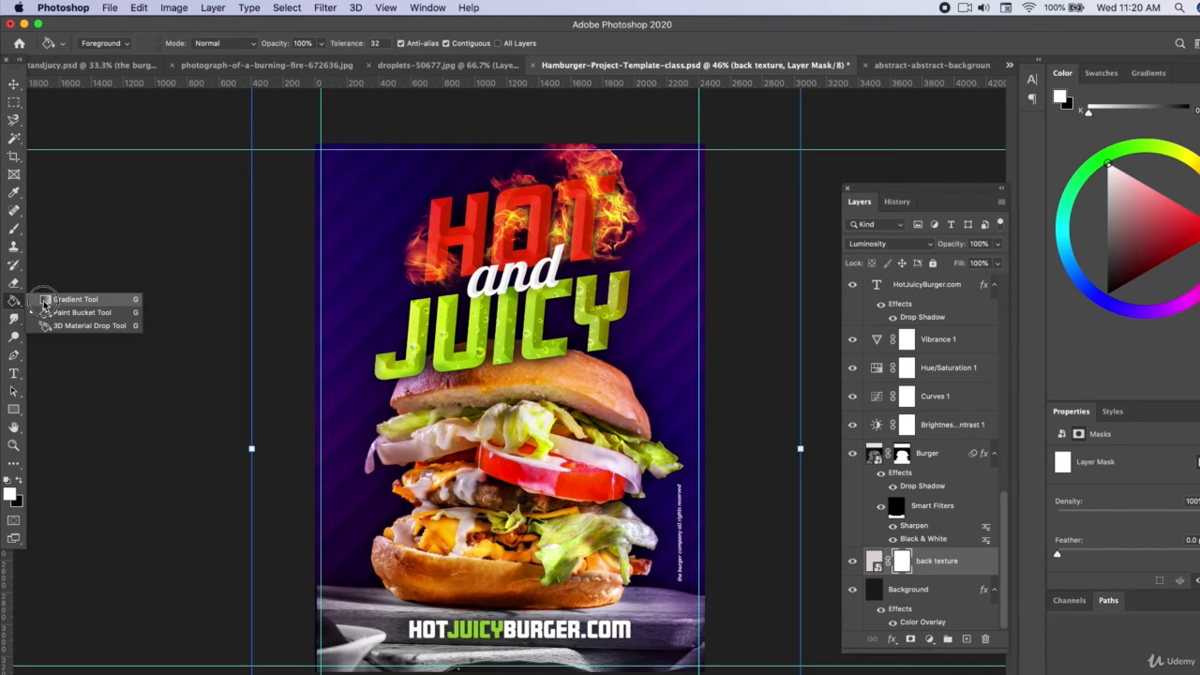
click(13, 229)
click(101, 44)
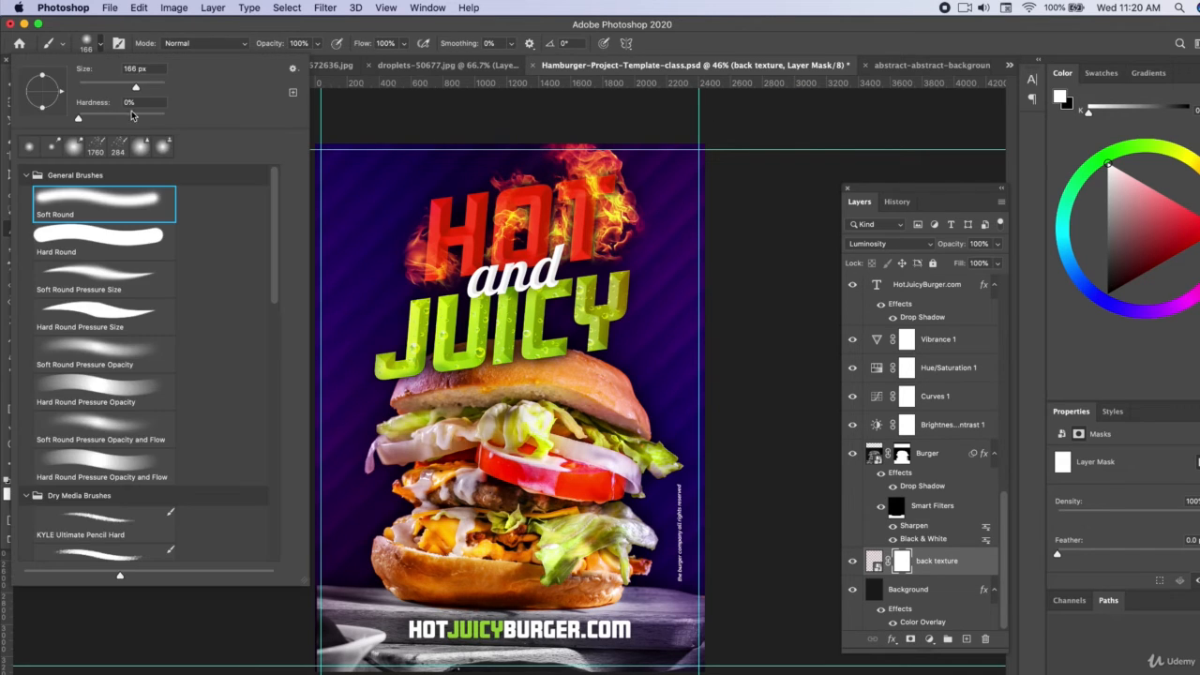
click(150, 88)
click(133, 27)
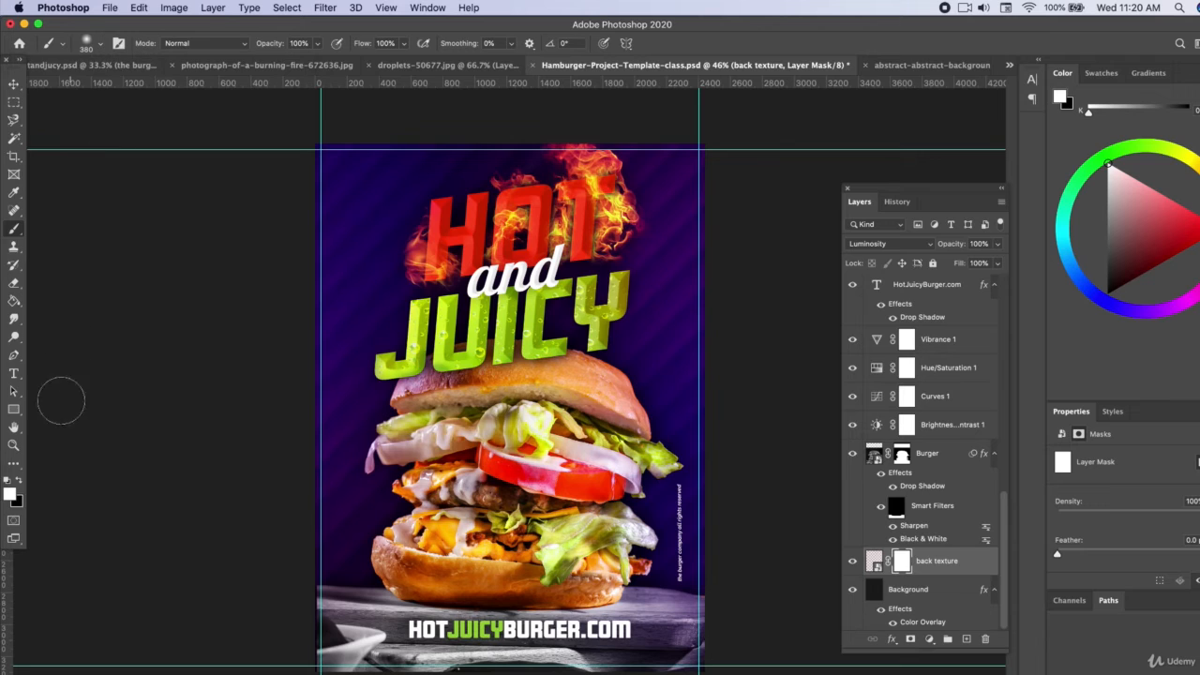
Swap the foreground color to black and enlarge the soft brush further for painting on the back texture mask
click(19, 480)
click(101, 44)
drag(146, 88, 160, 88)
click(80, 671)
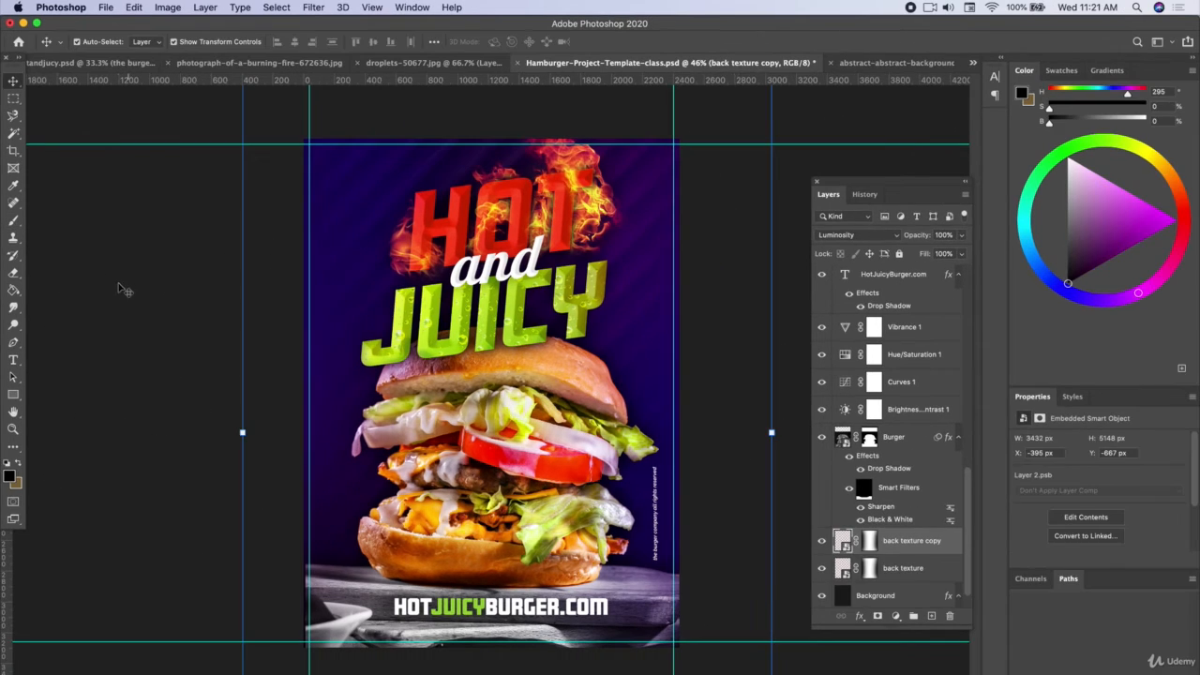
Deselect the back texture copy layer and save the flyer document
click(143, 266)
click(93, 6)
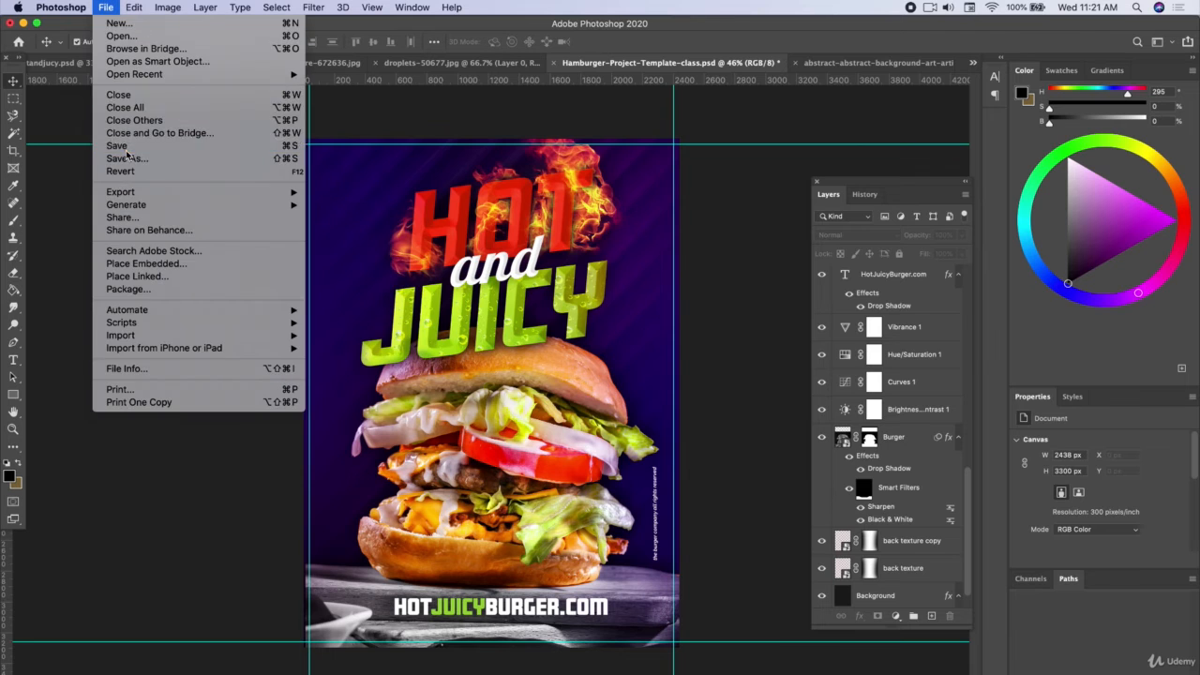
click(120, 150)
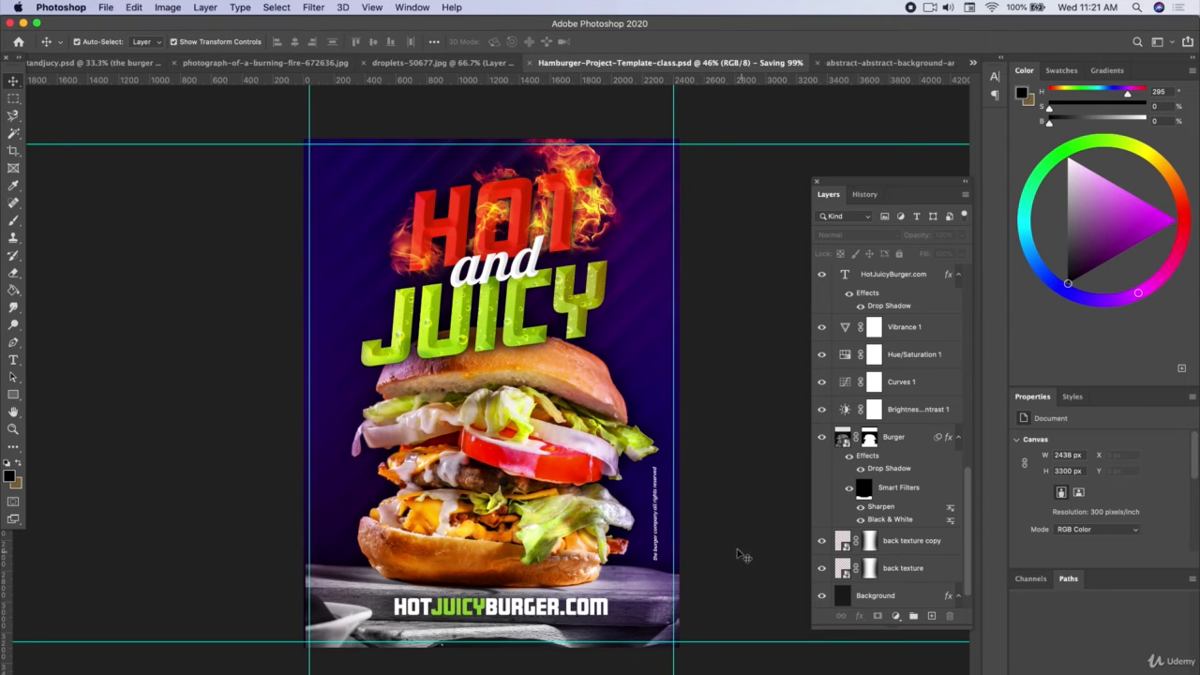
Inspect the lettering, burger details, copyright line and overall flyer composition
scroll(688, 533, up, 5)
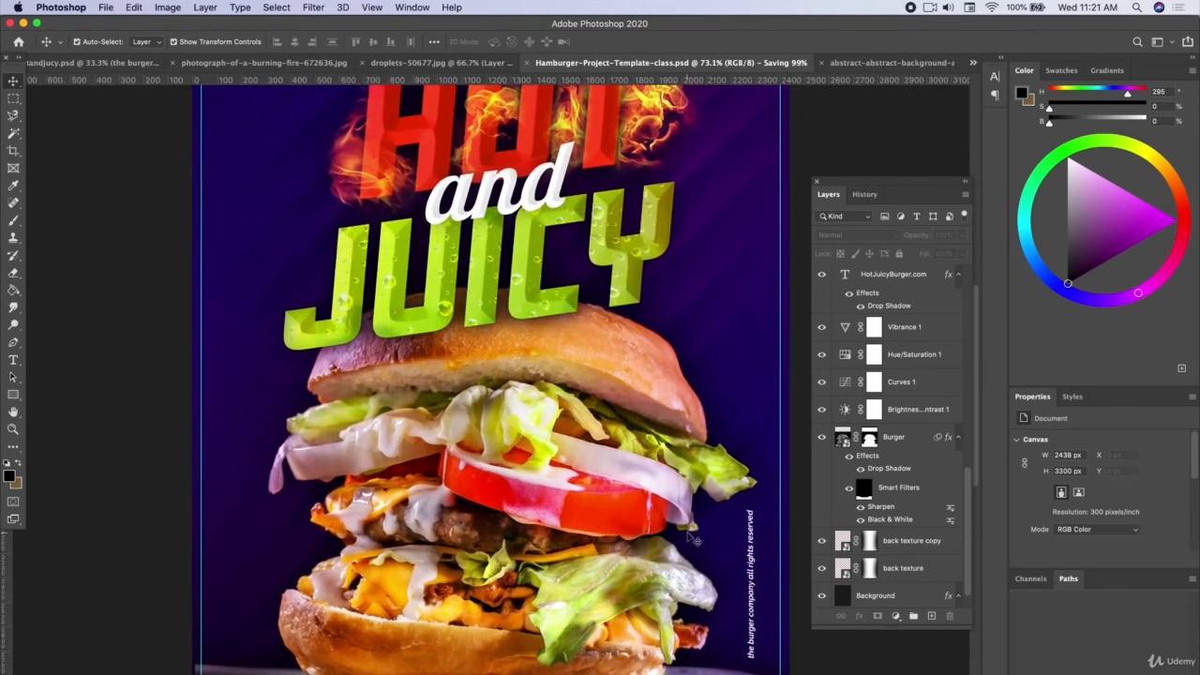
scroll(686, 535, right, 4)
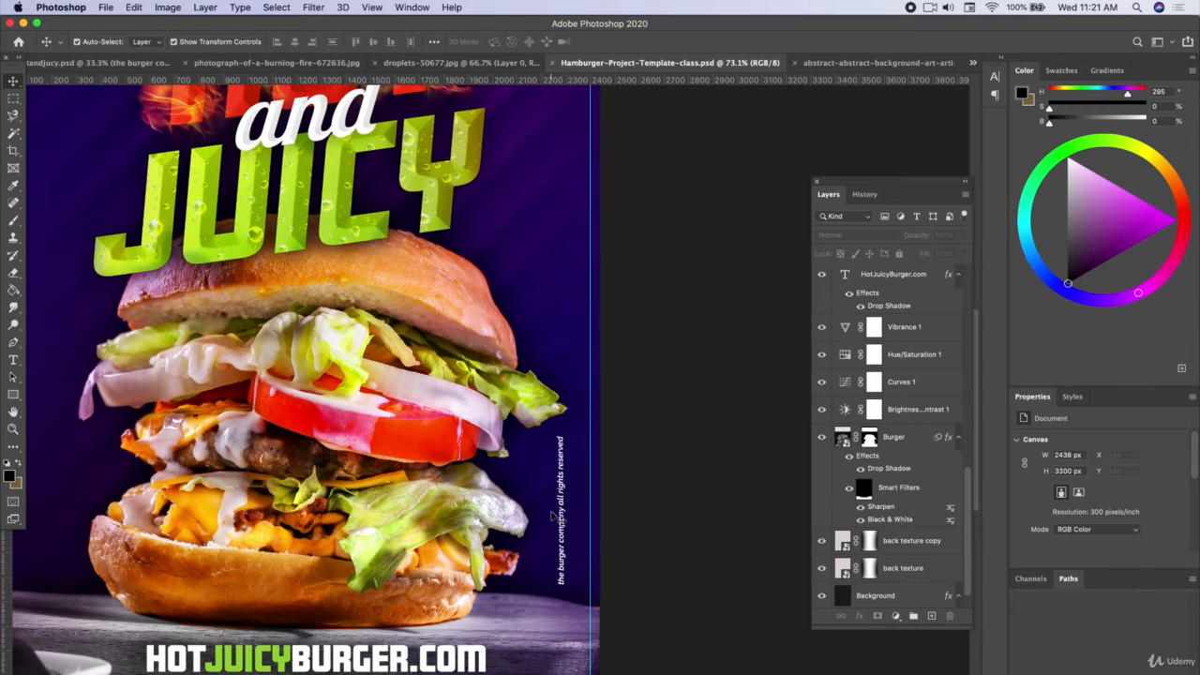
scroll(474, 536, left, 3)
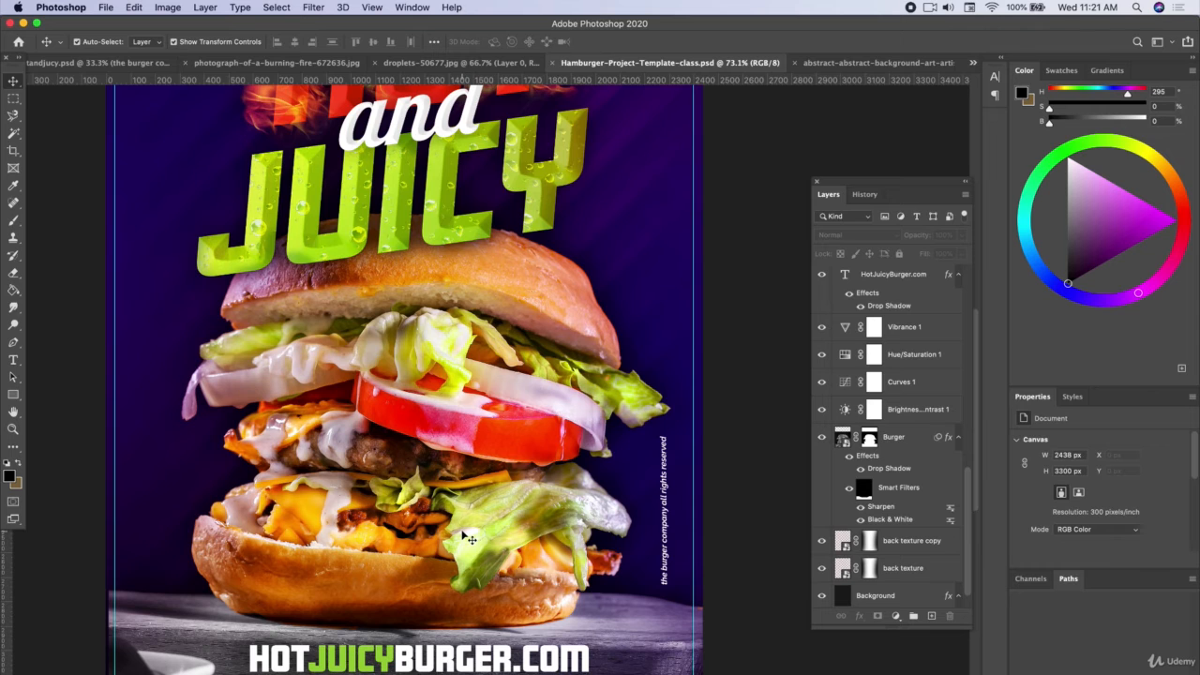
scroll(469, 538, down, 3)
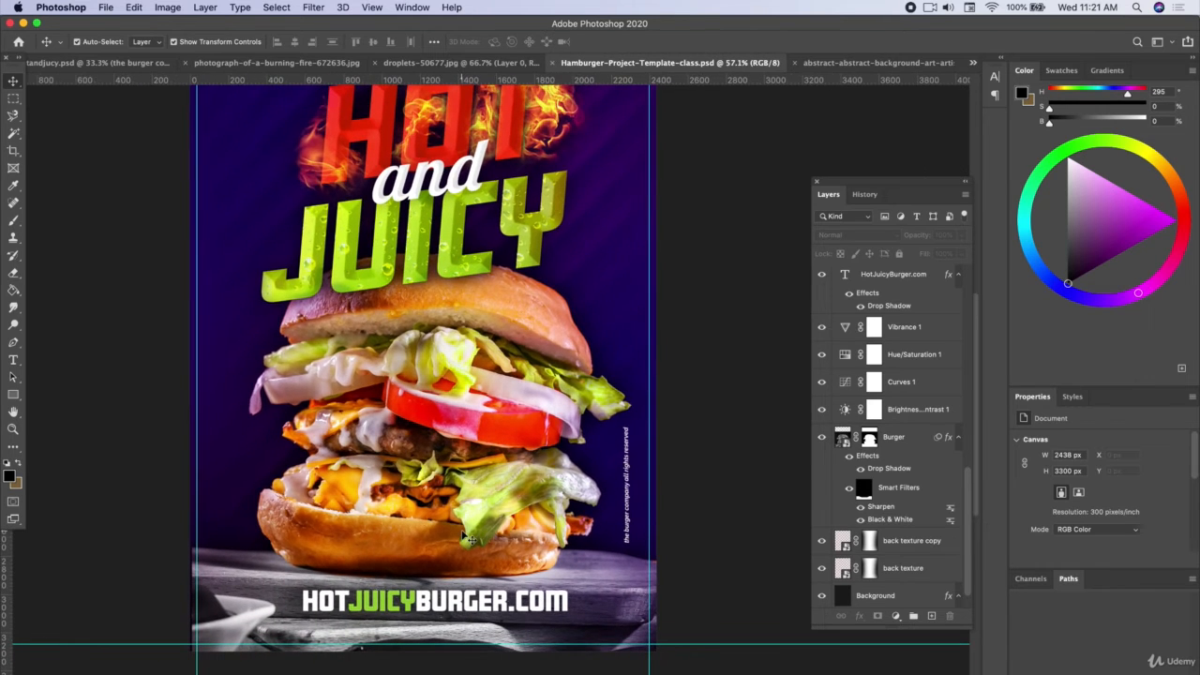
scroll(466, 538, up, 1)
scroll(466, 537, left, 1)
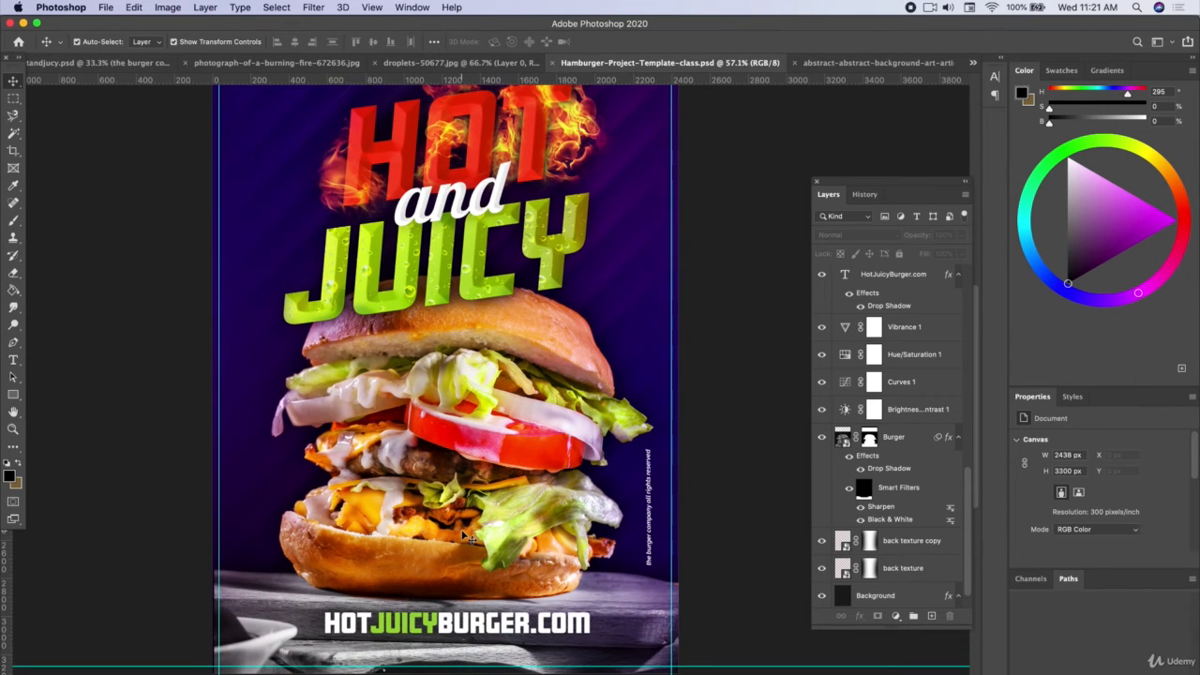
scroll(464, 537, down, 3)
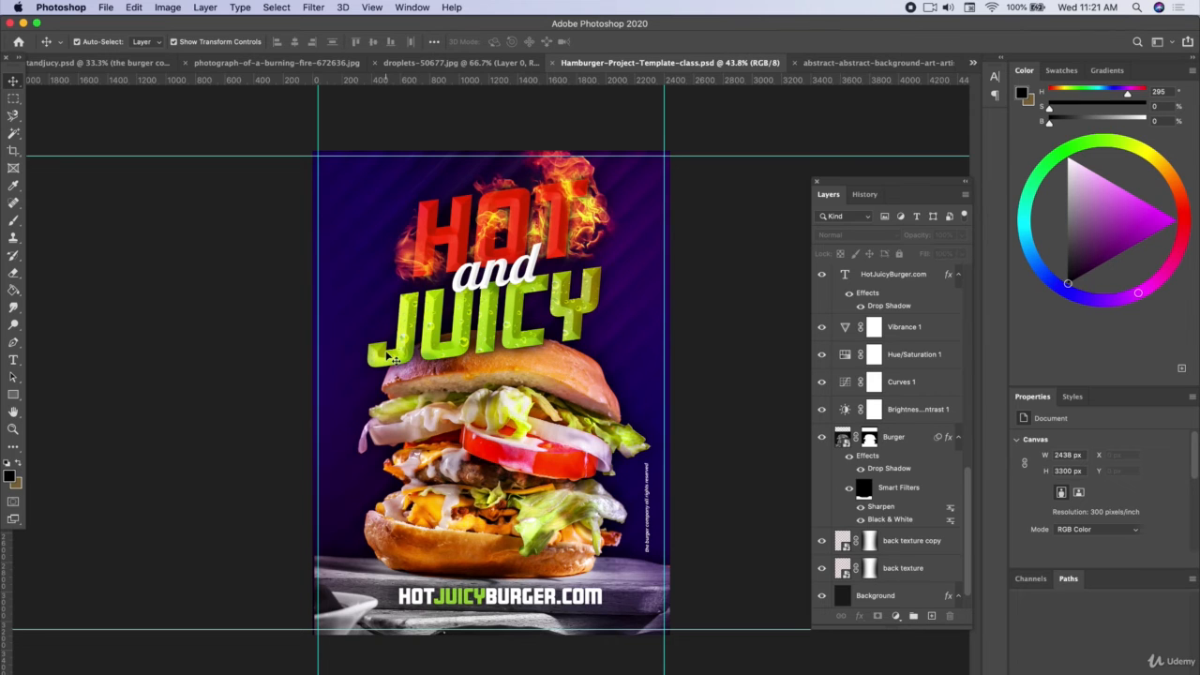
Adjust the displayed view extras and try to reposition the HOTJUICYBURGER.COM text
click(370, 6)
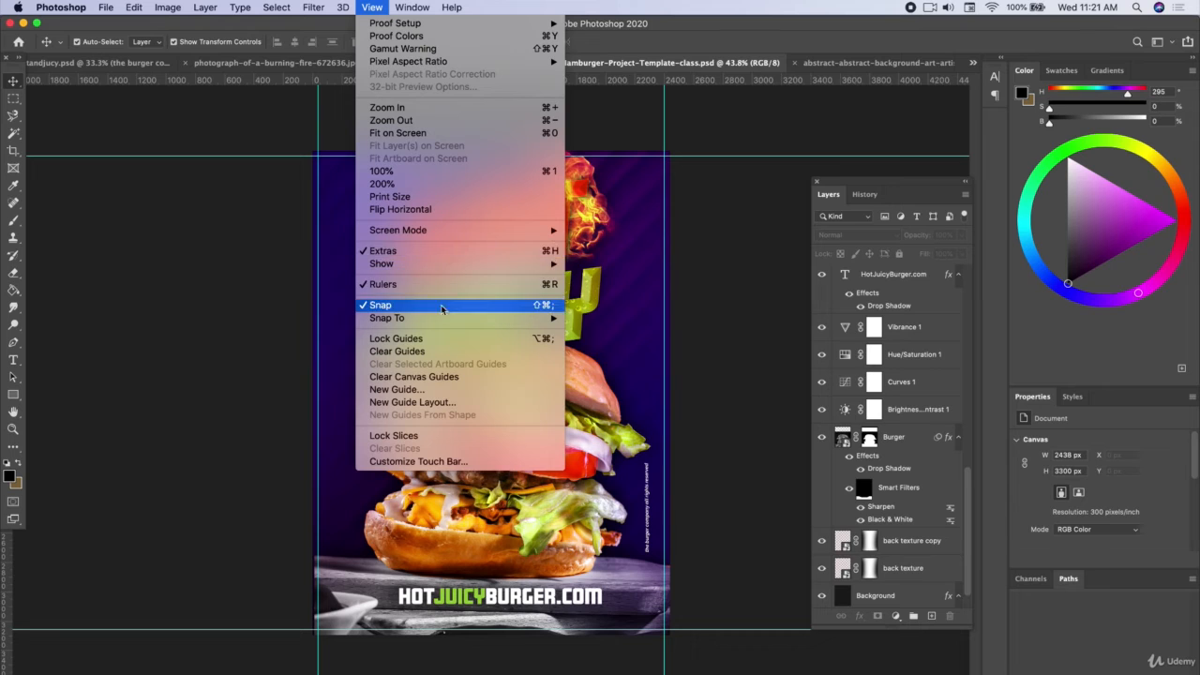
mouse_move(548, 264)
click(618, 384)
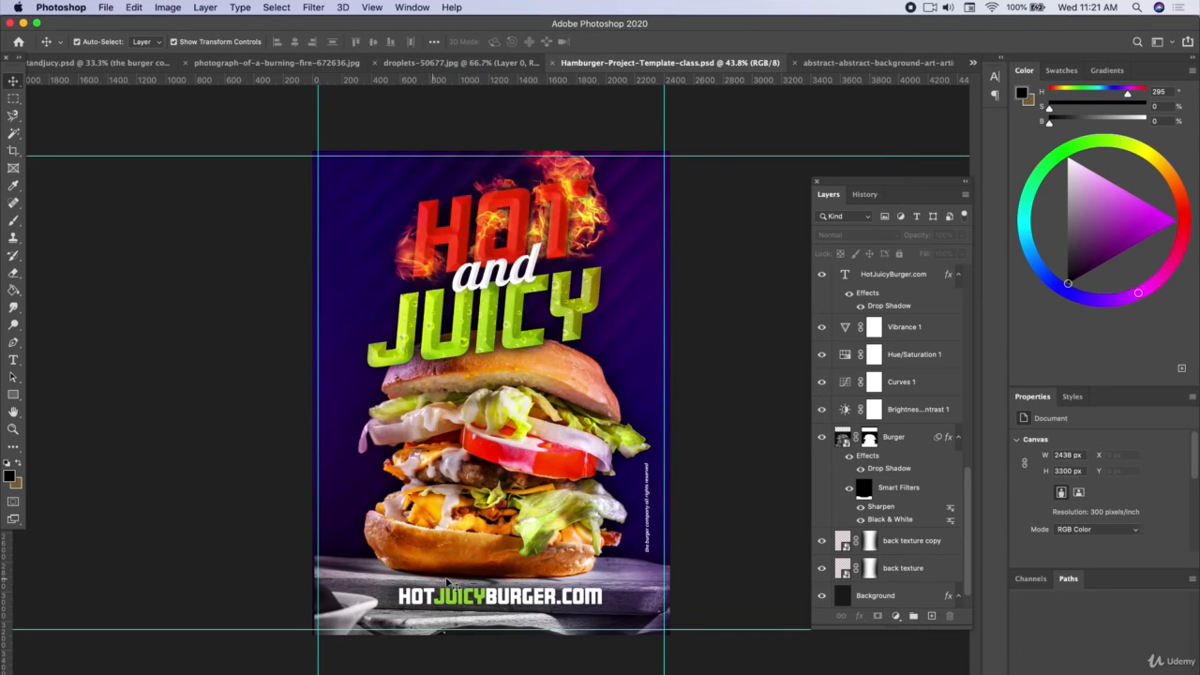
mouse_move(482, 604)
mouse_down()
mouse_move(476, 592)
mouse_move(500, 596)
mouse_up()
Lock the background lighting layer and Layer 1 so they cannot be selected by accident on the canvas
click(523, 279)
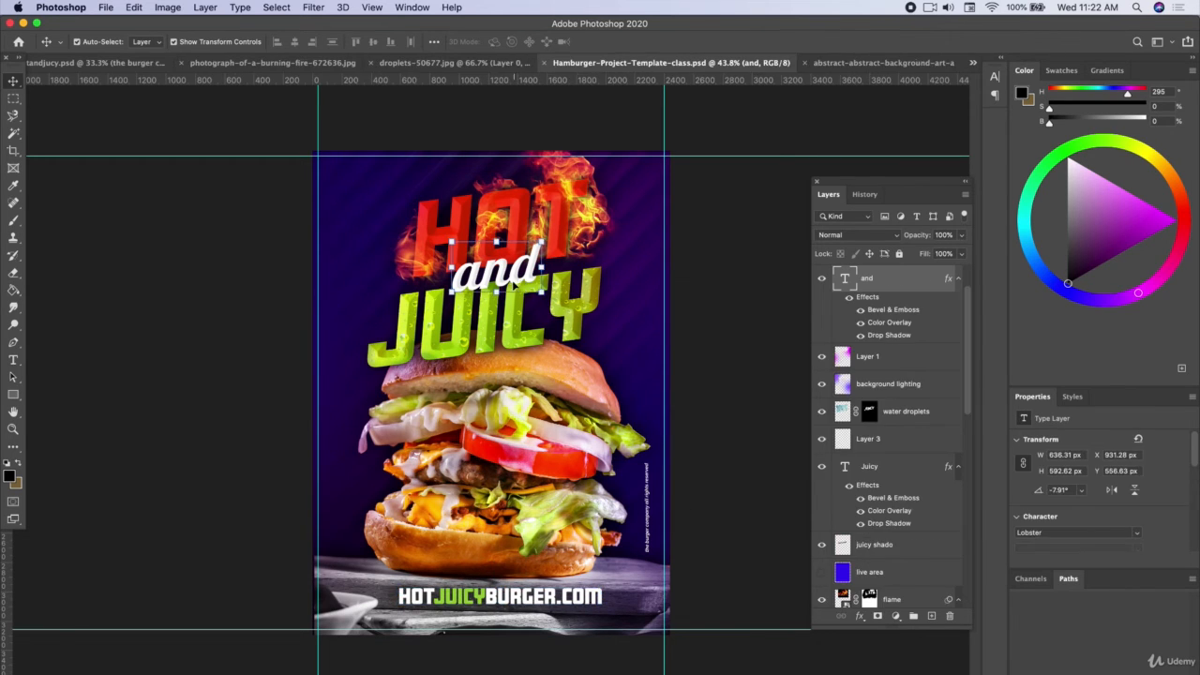
click(364, 247)
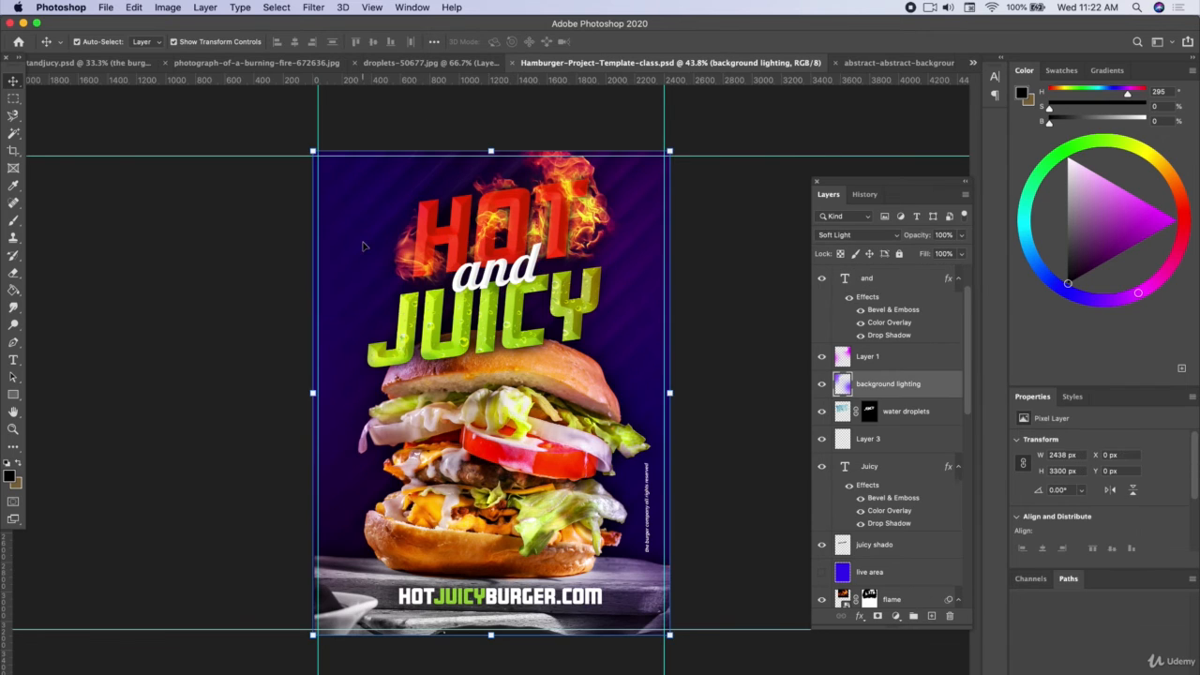
key(alt+shift+bracketright)
click(898, 254)
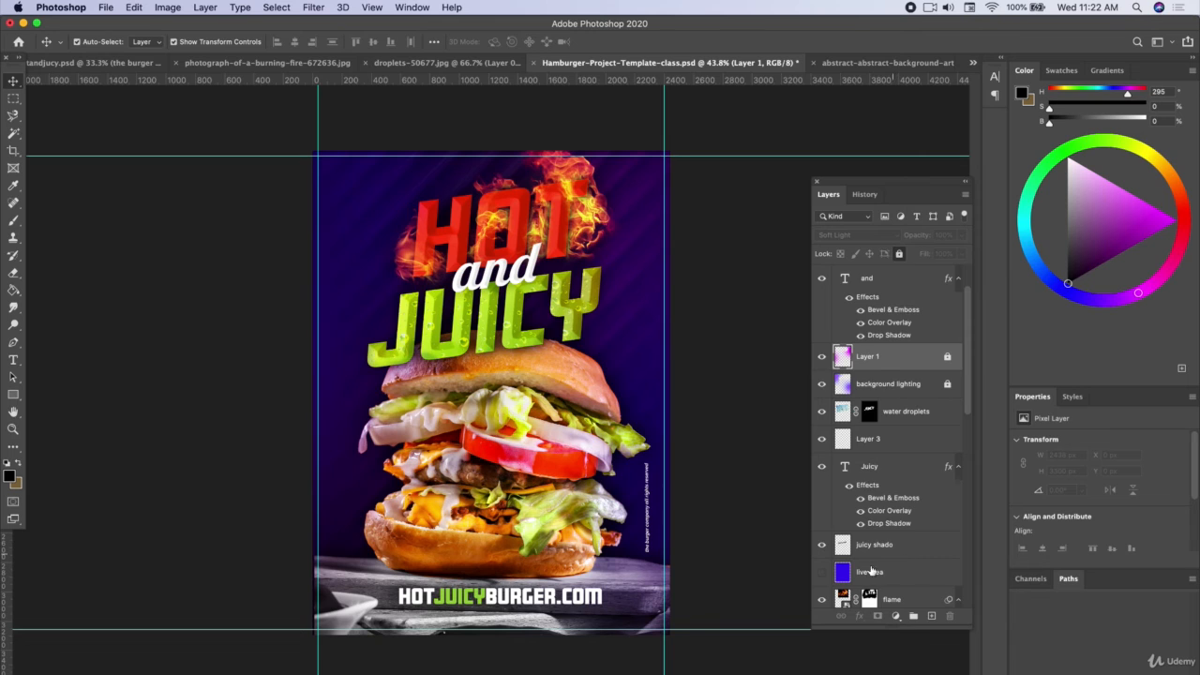
Lock the Burger, both back texture layers, the Background and the copyright text layer, leaving no layer selected
scroll(871, 570, down, 5)
scroll(867, 570, up, 6)
click(882, 279)
click(688, 234)
Select the HOT, and, JUICY lettering together with Auto-Select kept on Layer, nudge it slightly down and right, and save the document
drag(374, 137, 579, 299)
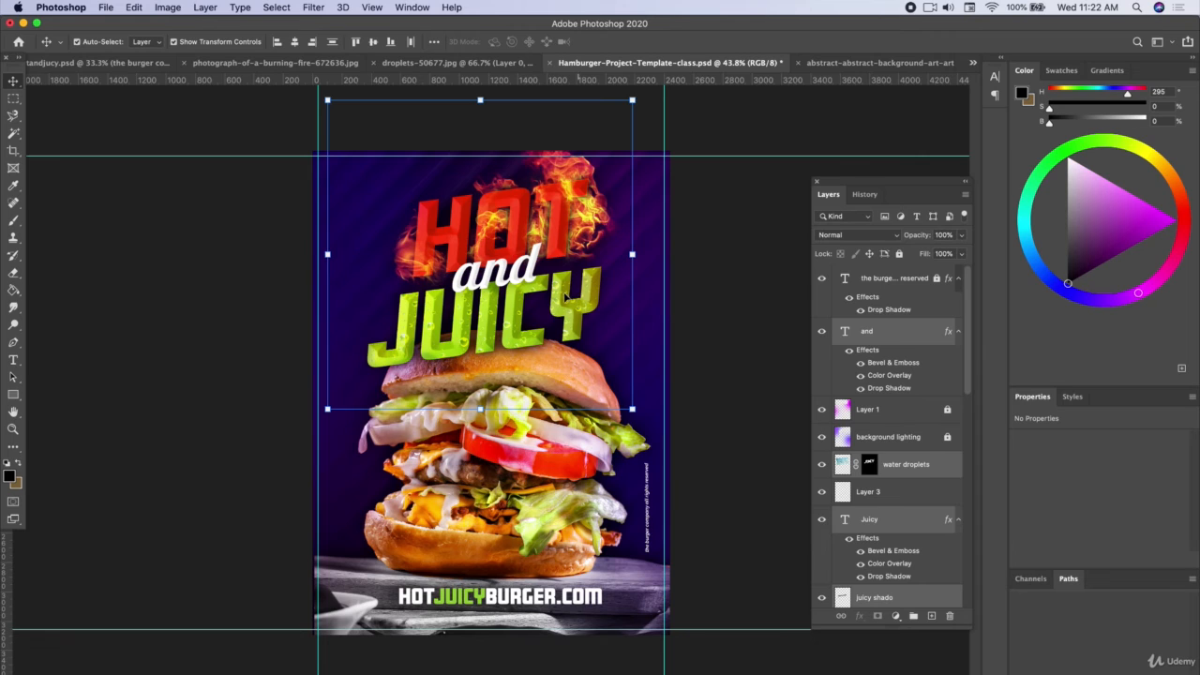
click(144, 42)
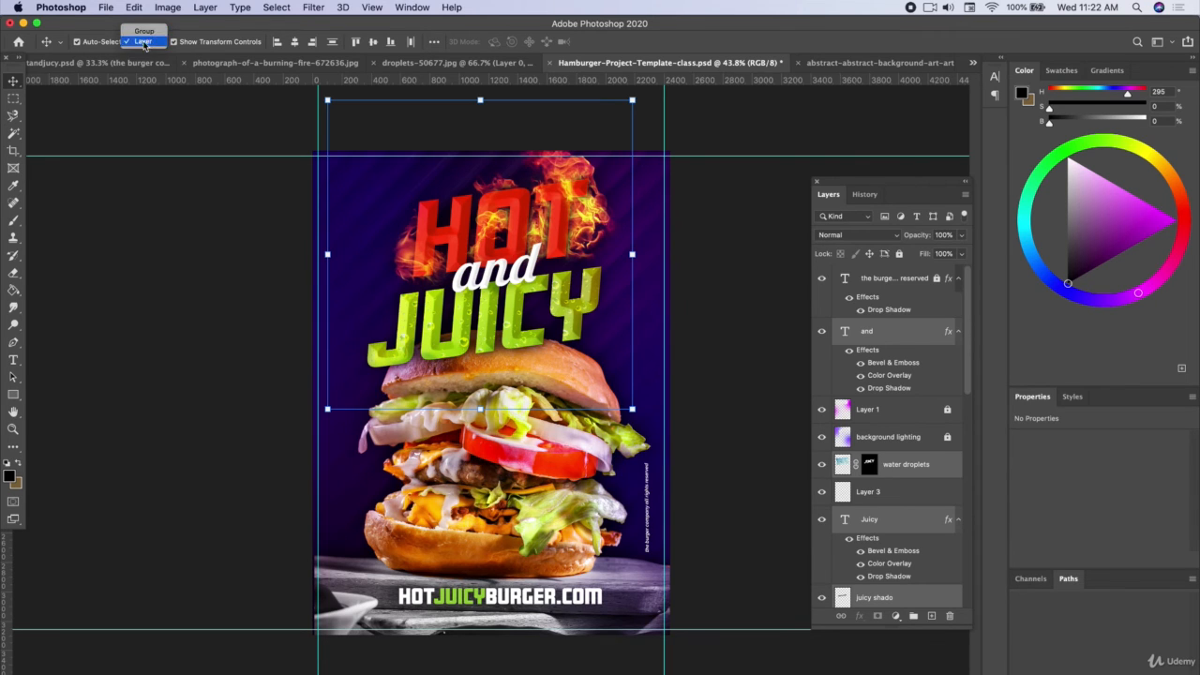
click(143, 42)
drag(520, 240, 516, 242)
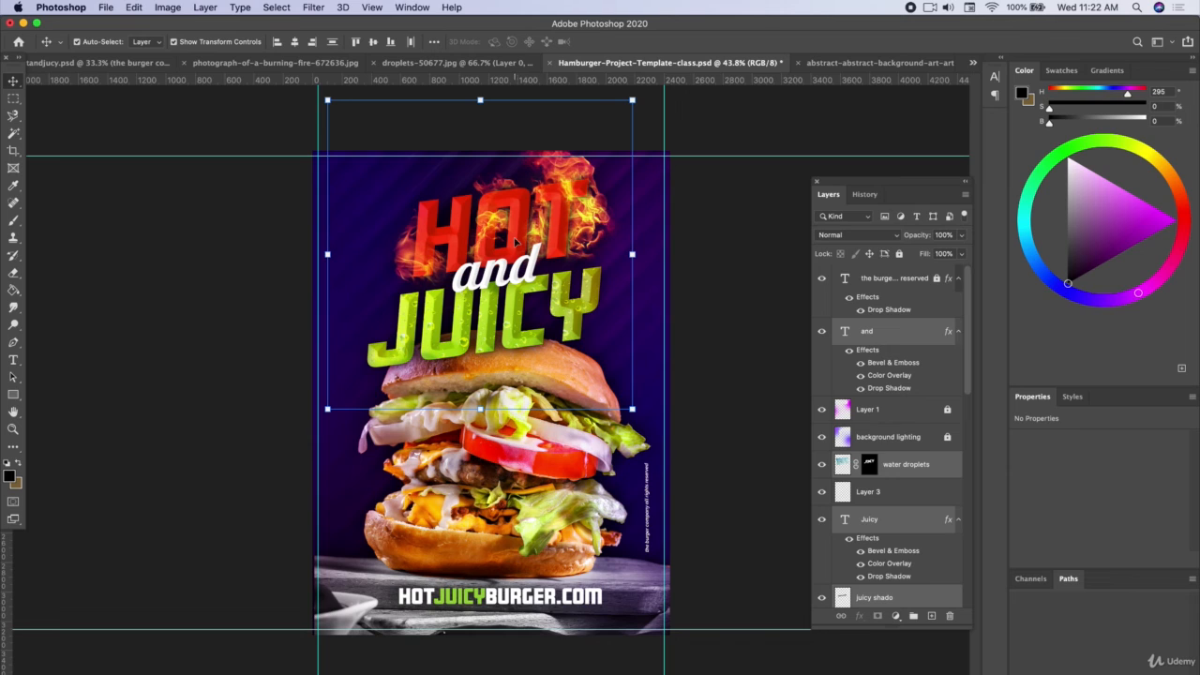
key(Down)
key(Down)
key(Down)
key(Right)
key(Right)
key(Right)
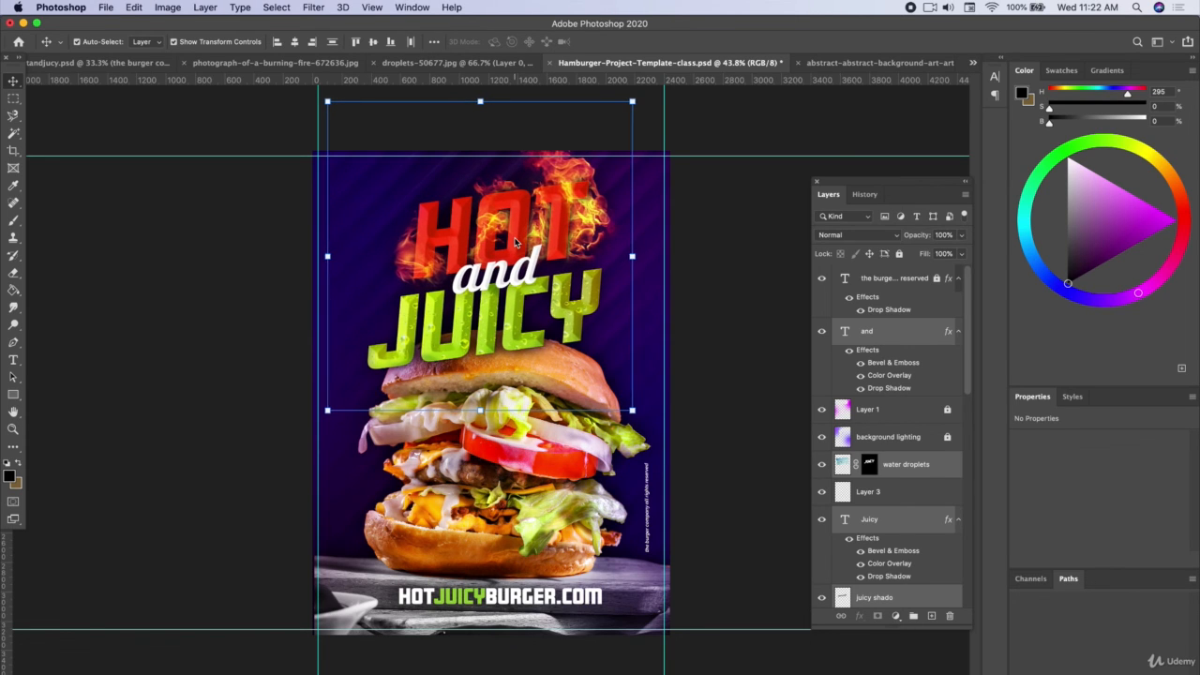
click(284, 243)
key(super+s)
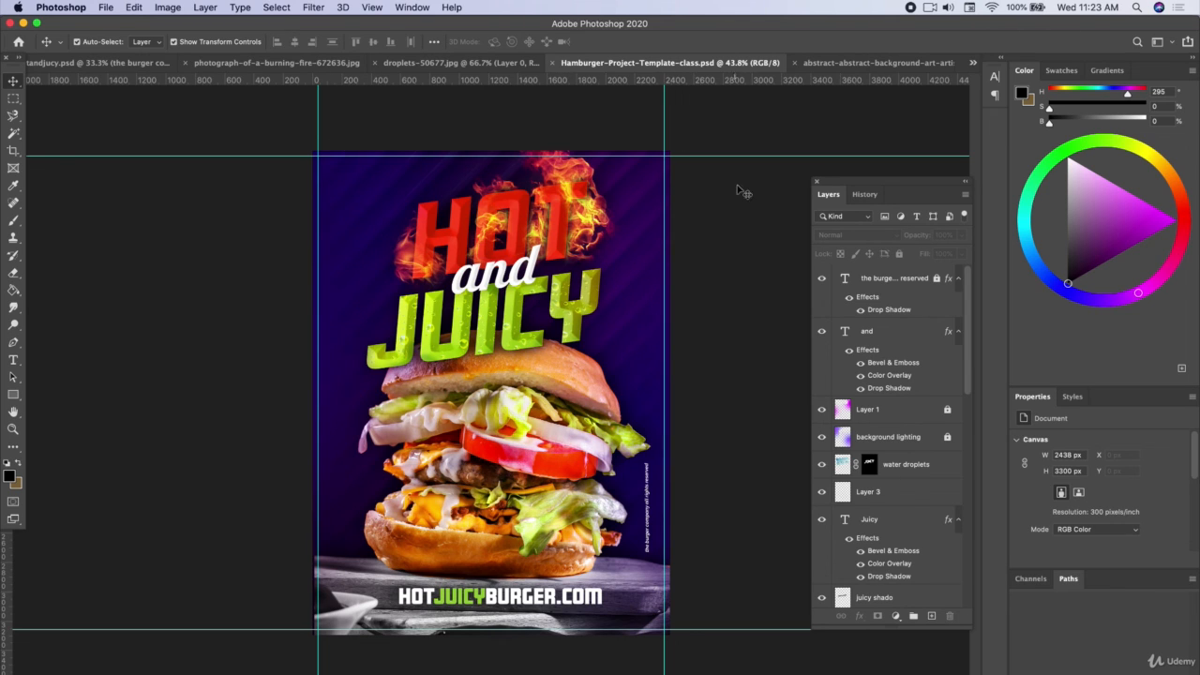
Review the layer stack from the copyright text down to the Background layer
scroll(872, 459, down, 10)
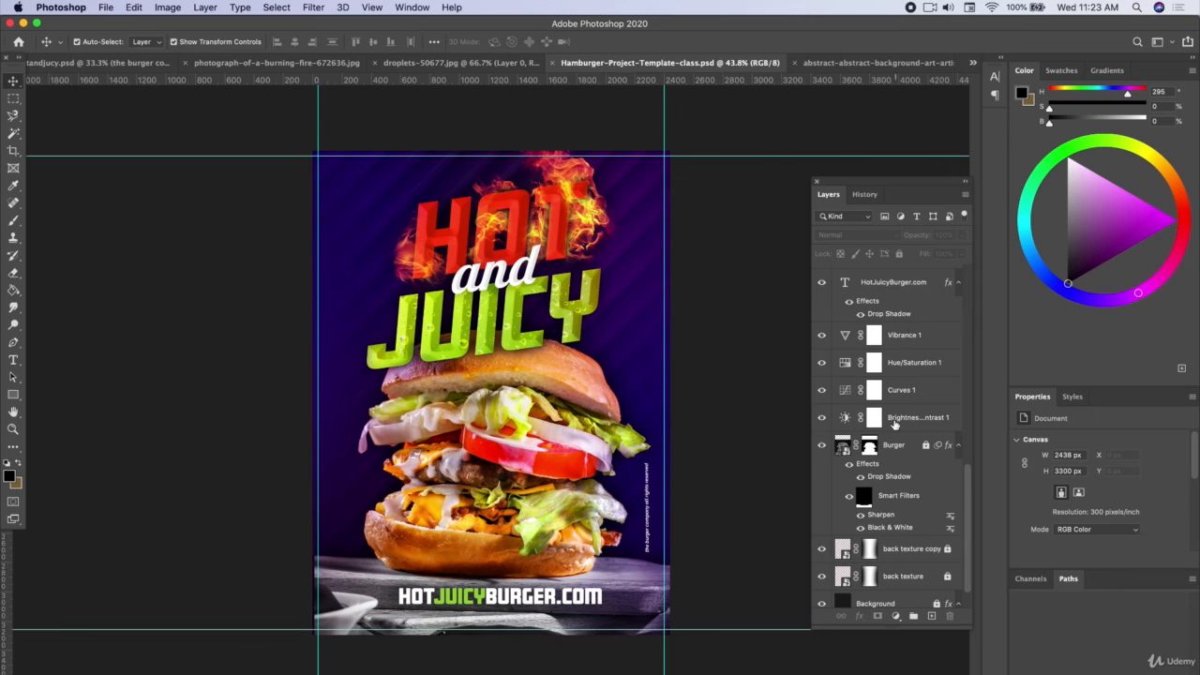
scroll(896, 347, up, 6)
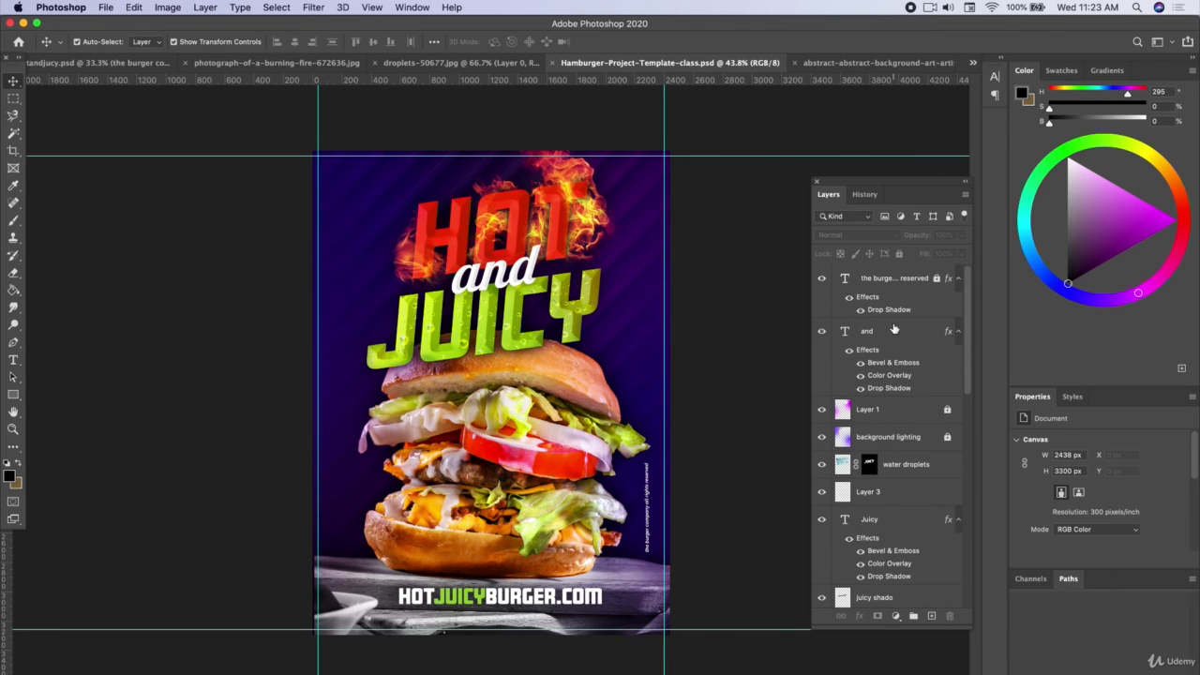
scroll(876, 497, down, 6)
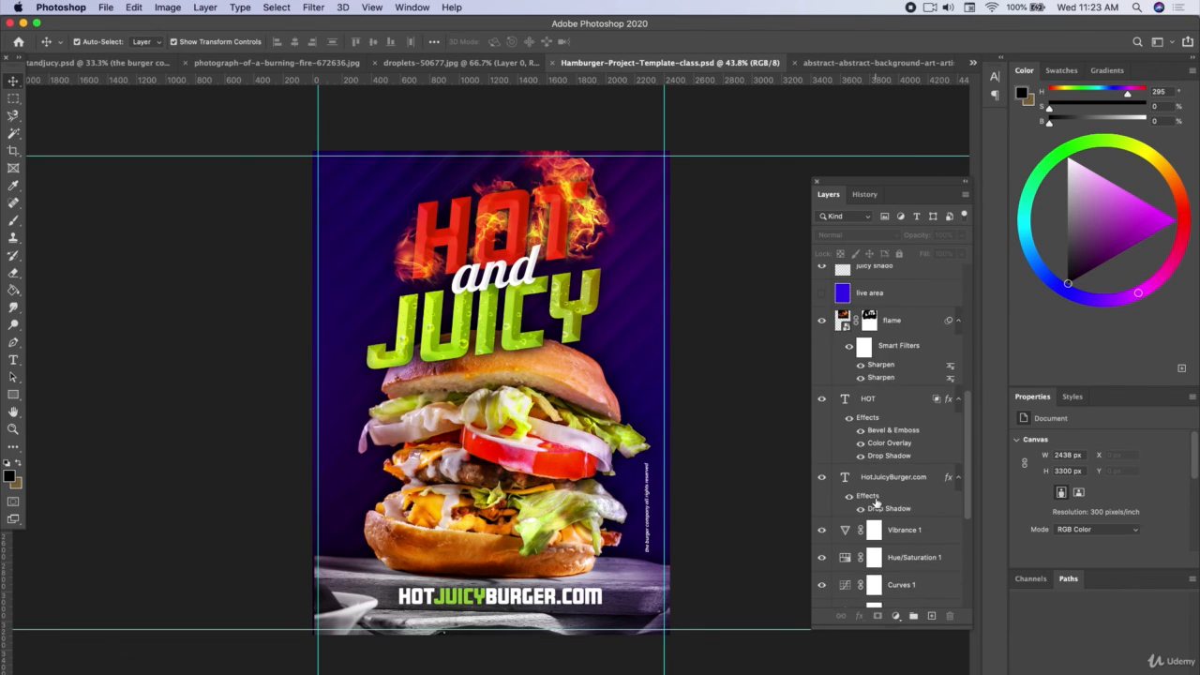